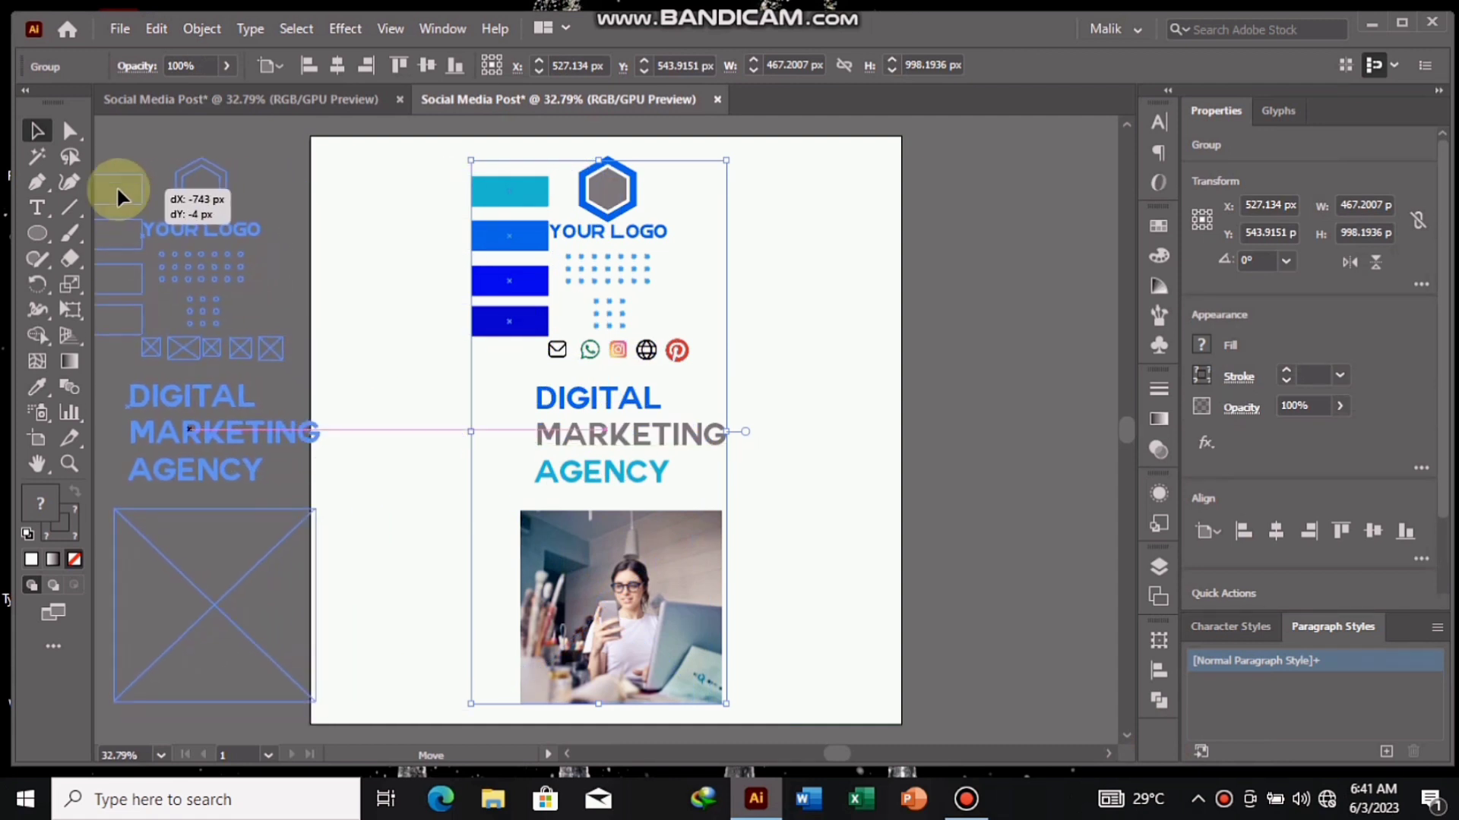
# - Draw an unfilled 1080 × 1080 px rectangle covering the whole artboard
pyautogui.click(338, 315)
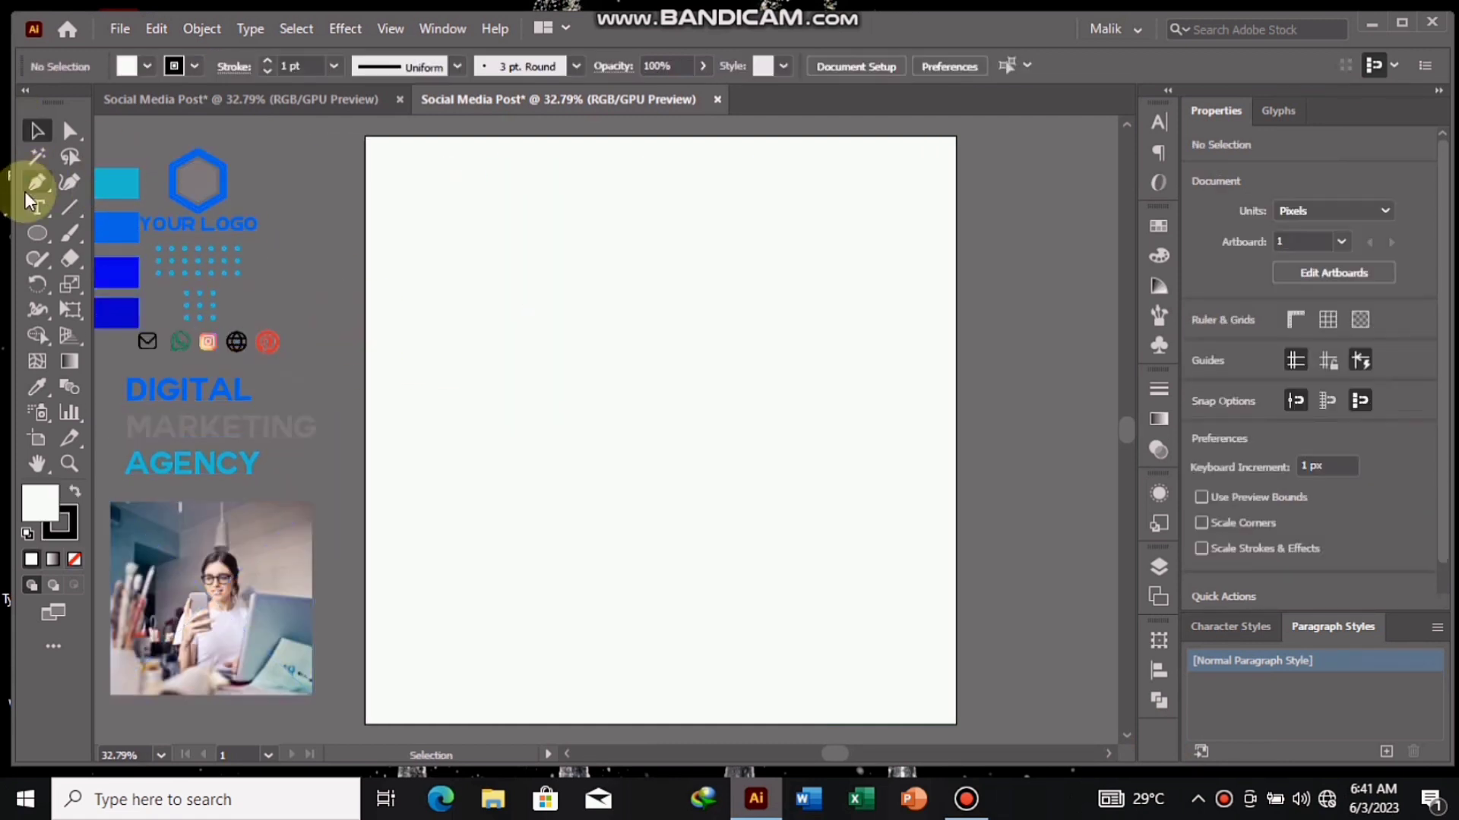
pyautogui.moveTo(39, 233); pyautogui.dragTo(102, 232)
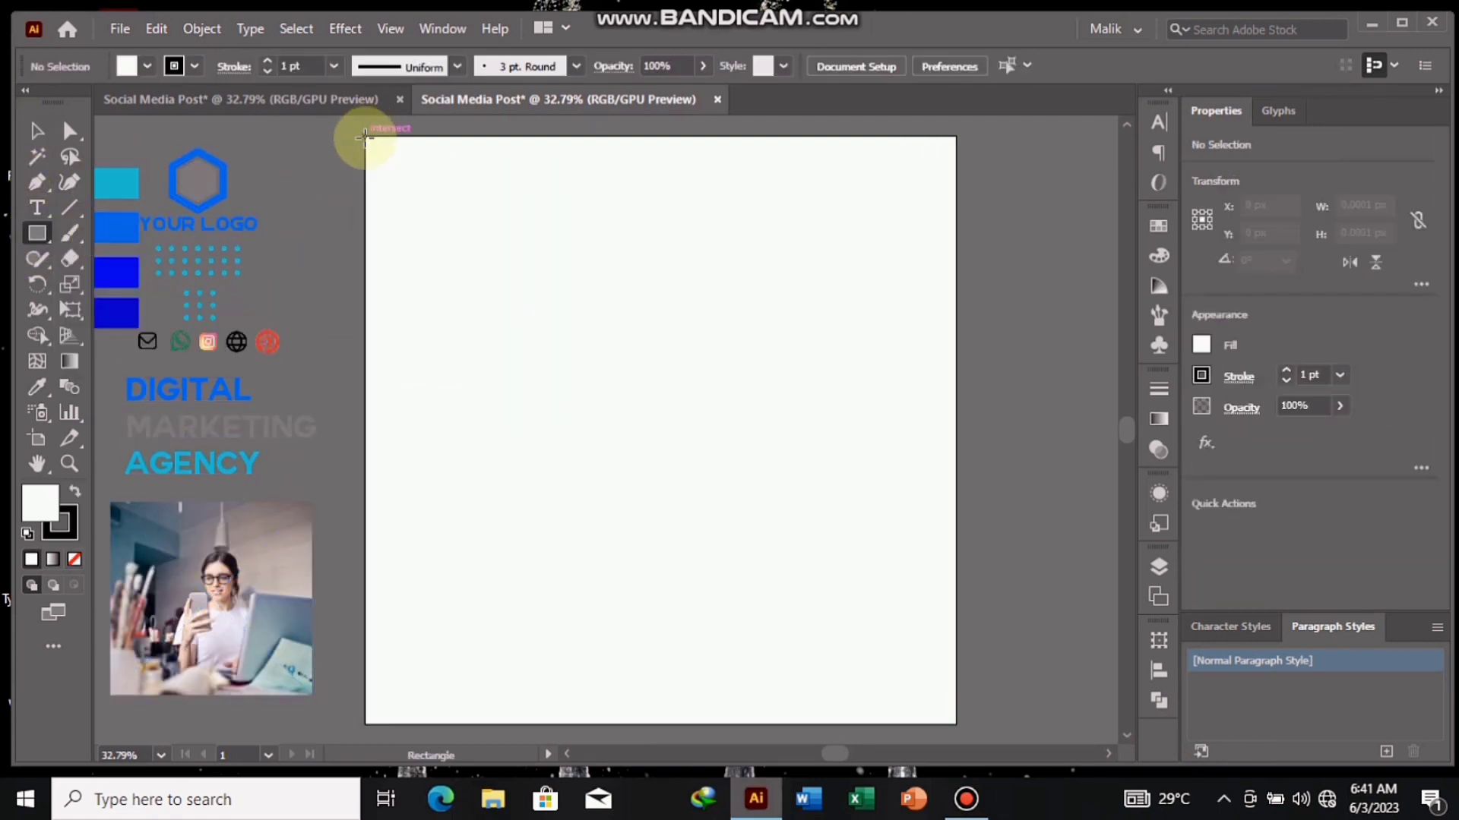
pyautogui.moveTo(366, 137); pyautogui.dragTo(955, 676)
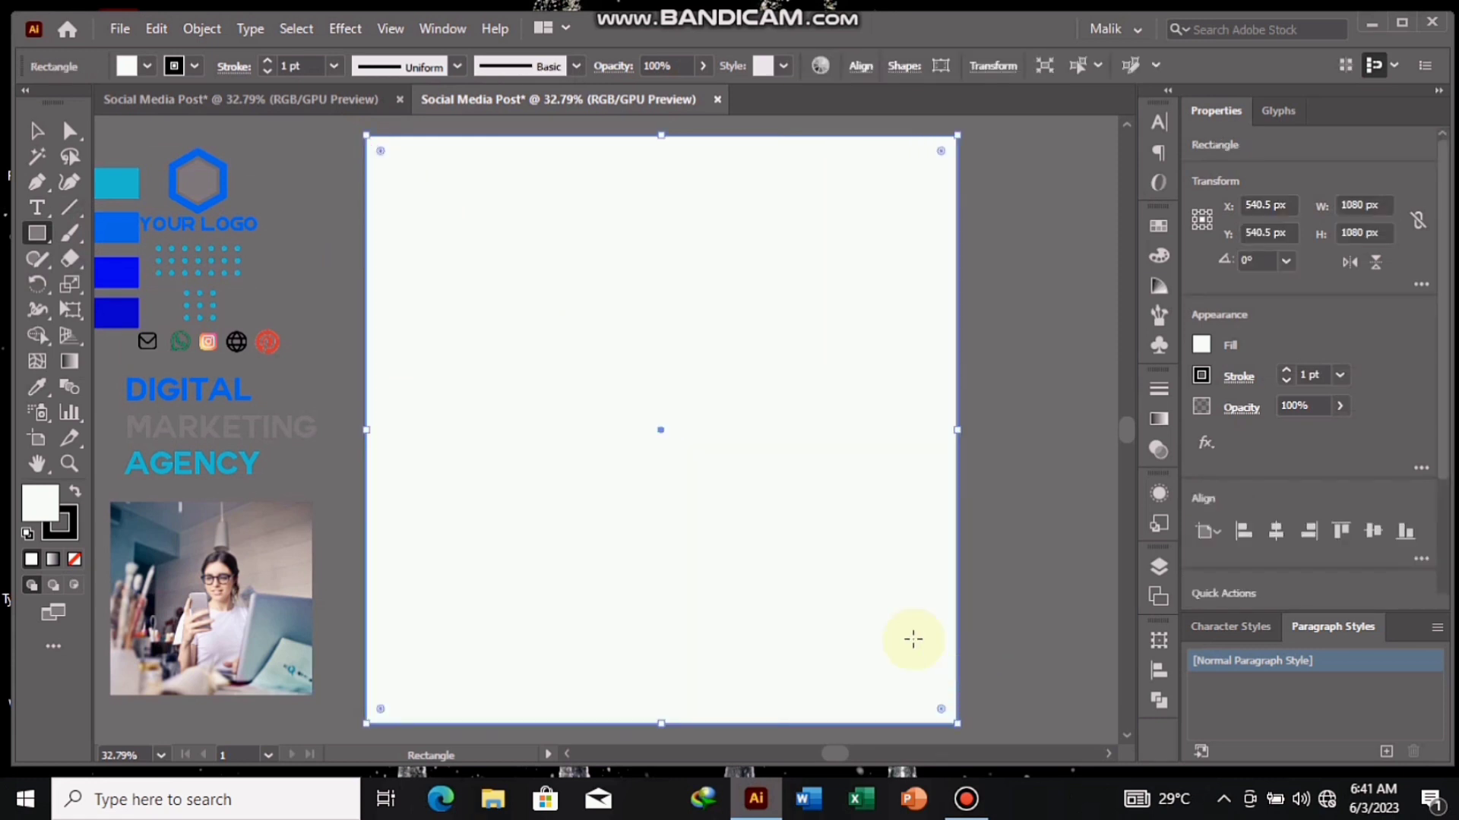
pyautogui.click(73, 559)
pyautogui.click(37, 130)
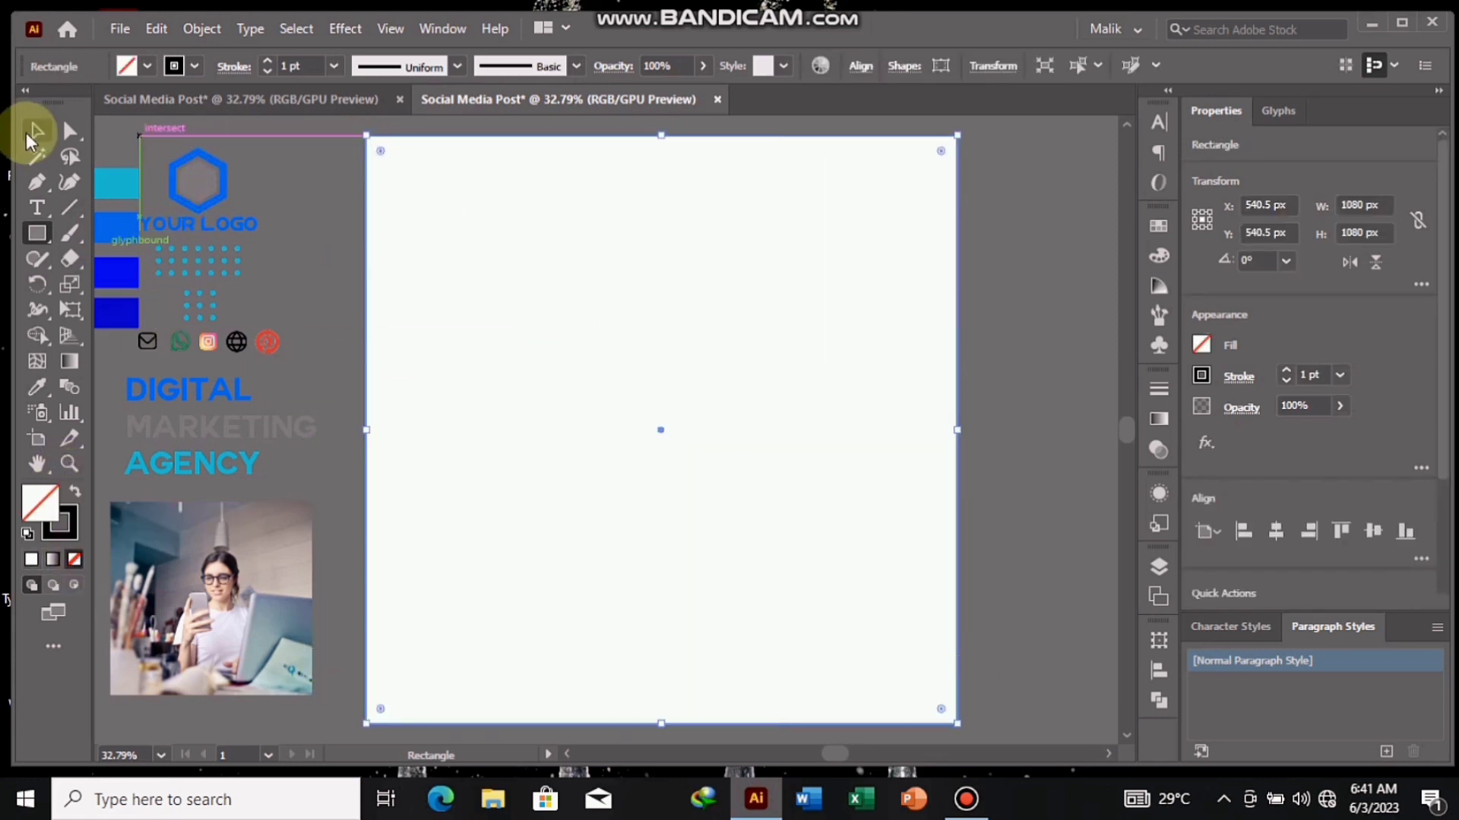
pyautogui.click(287, 157)
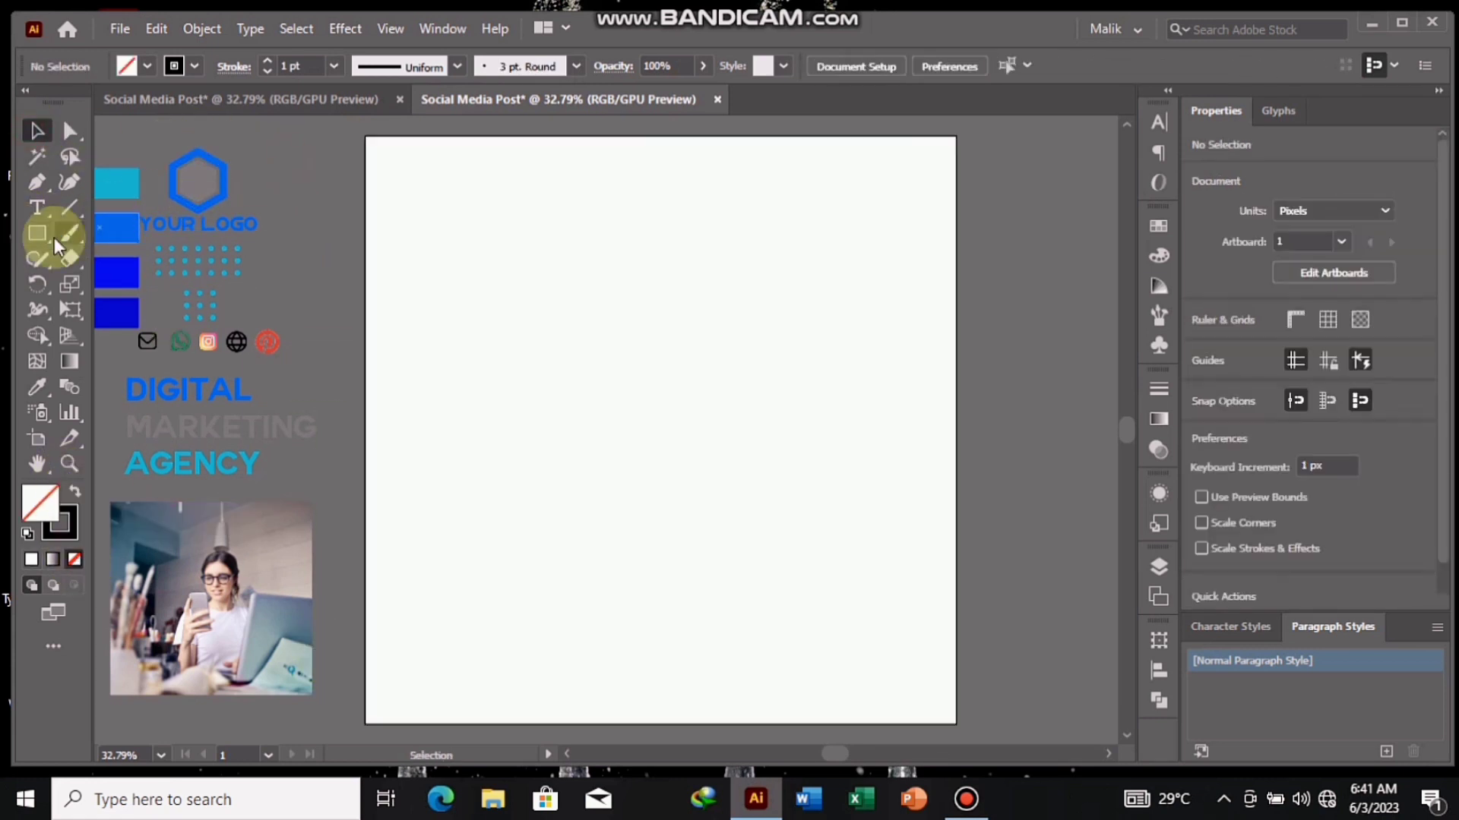
# - Draw a tall rectangle about 500 × 973 px in the artboard's right half and fully round its two bottom corners
pyautogui.click(41, 233)
pyautogui.moveTo(642, 161); pyautogui.dragTo(918, 691)
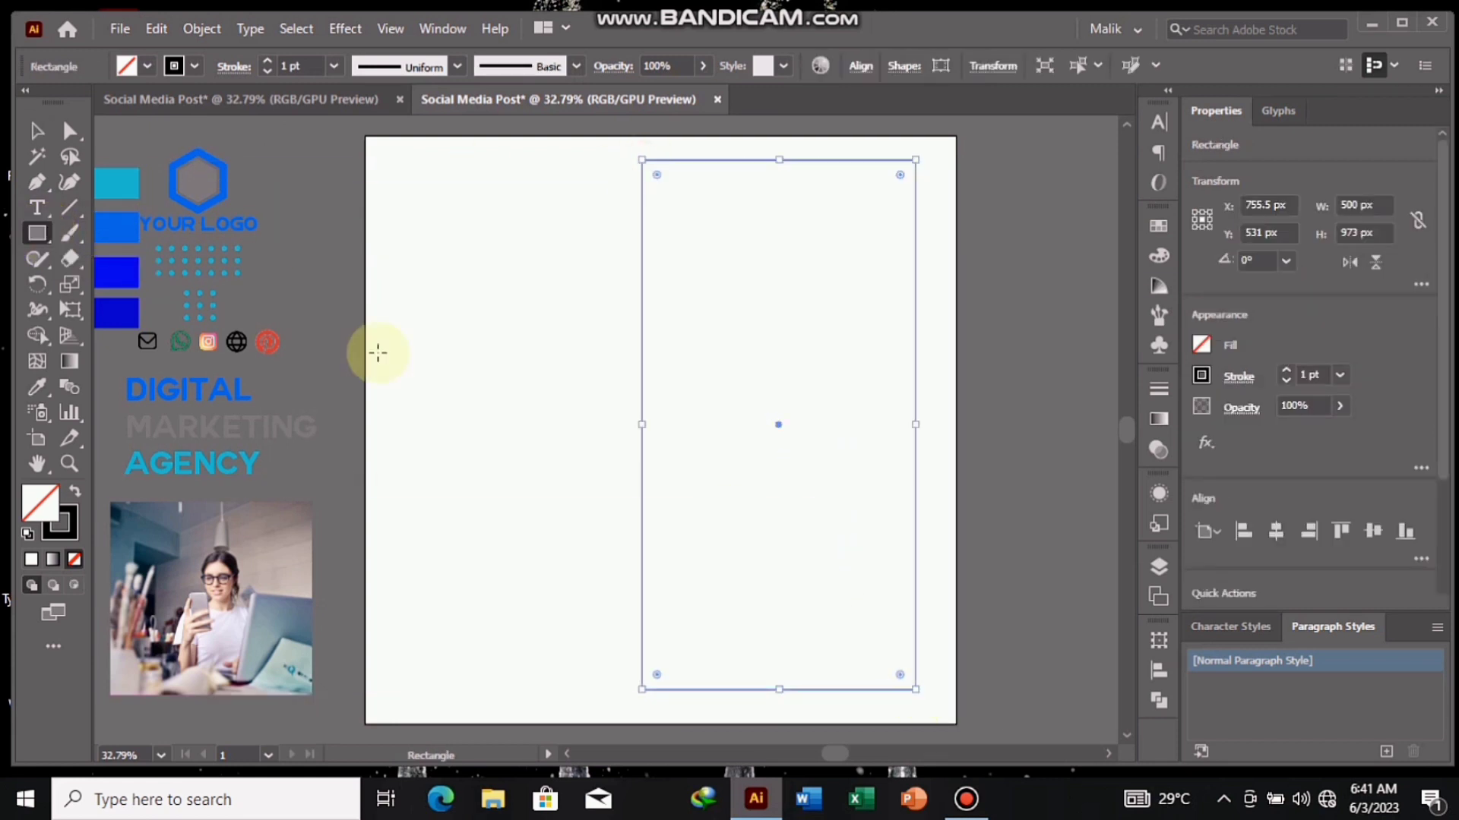
pyautogui.click(36, 131)
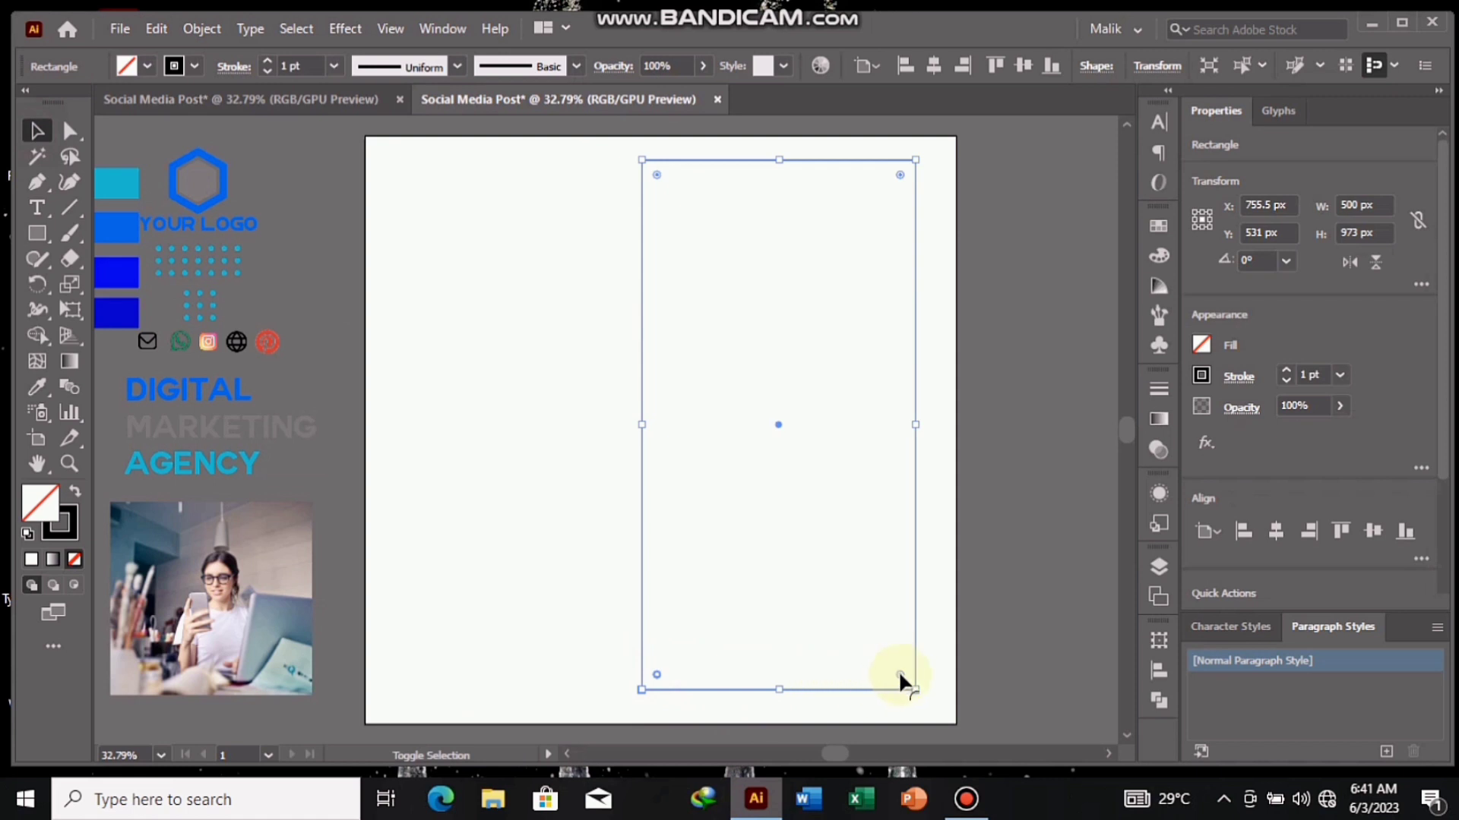
pyautogui.moveTo(899, 673); pyautogui.dragTo(790, 503)
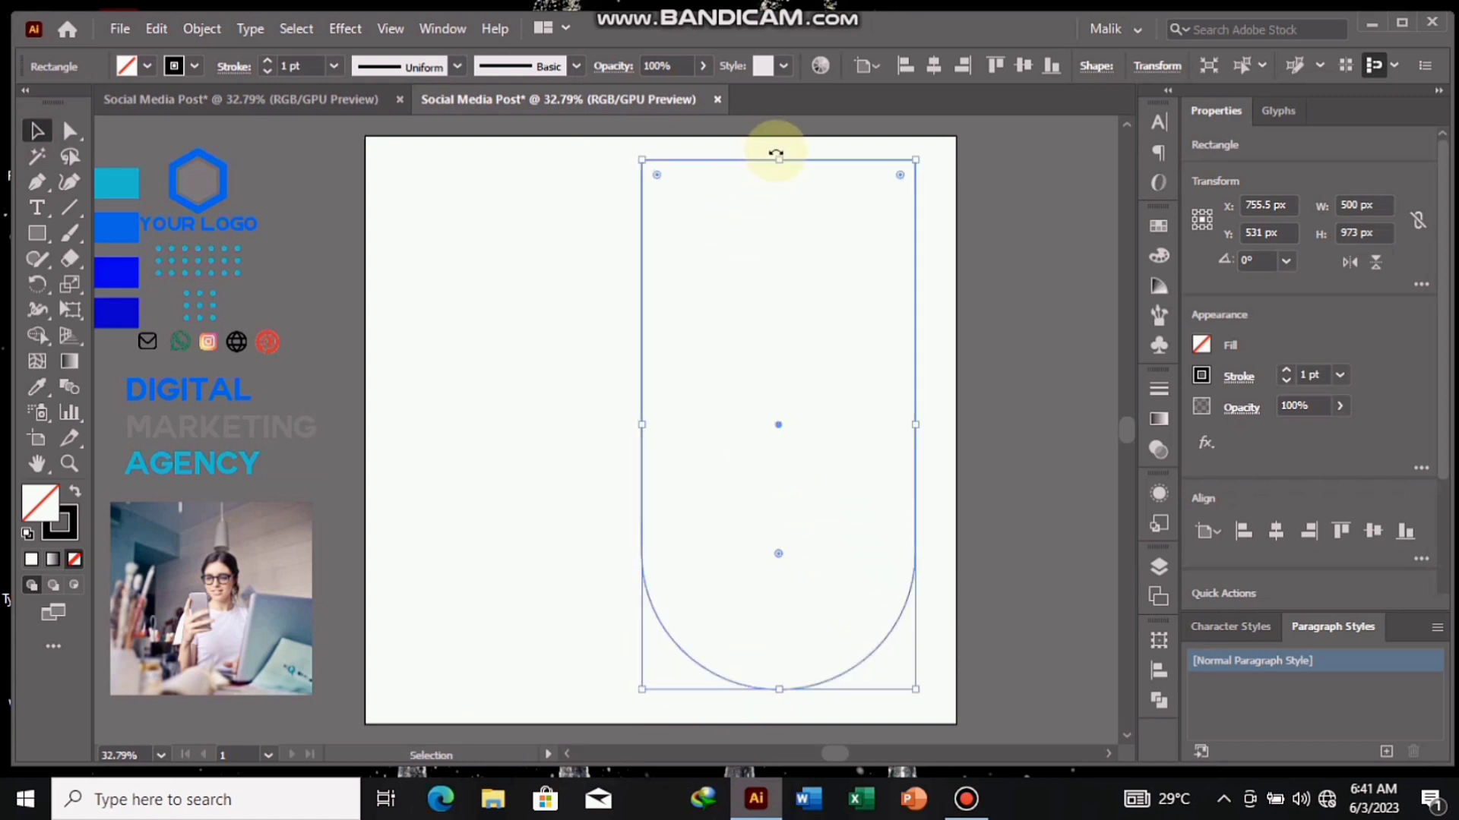
# - Rotate the rounded shape to about 321° and move it so its square end extends beyond the artboard's upper-right corner
pyautogui.moveTo(776, 154); pyautogui.dragTo(897, 259)
pyautogui.moveTo(923, 460); pyautogui.dragTo(900, 439)
pyautogui.moveTo(911, 169); pyautogui.dragTo(922, 188)
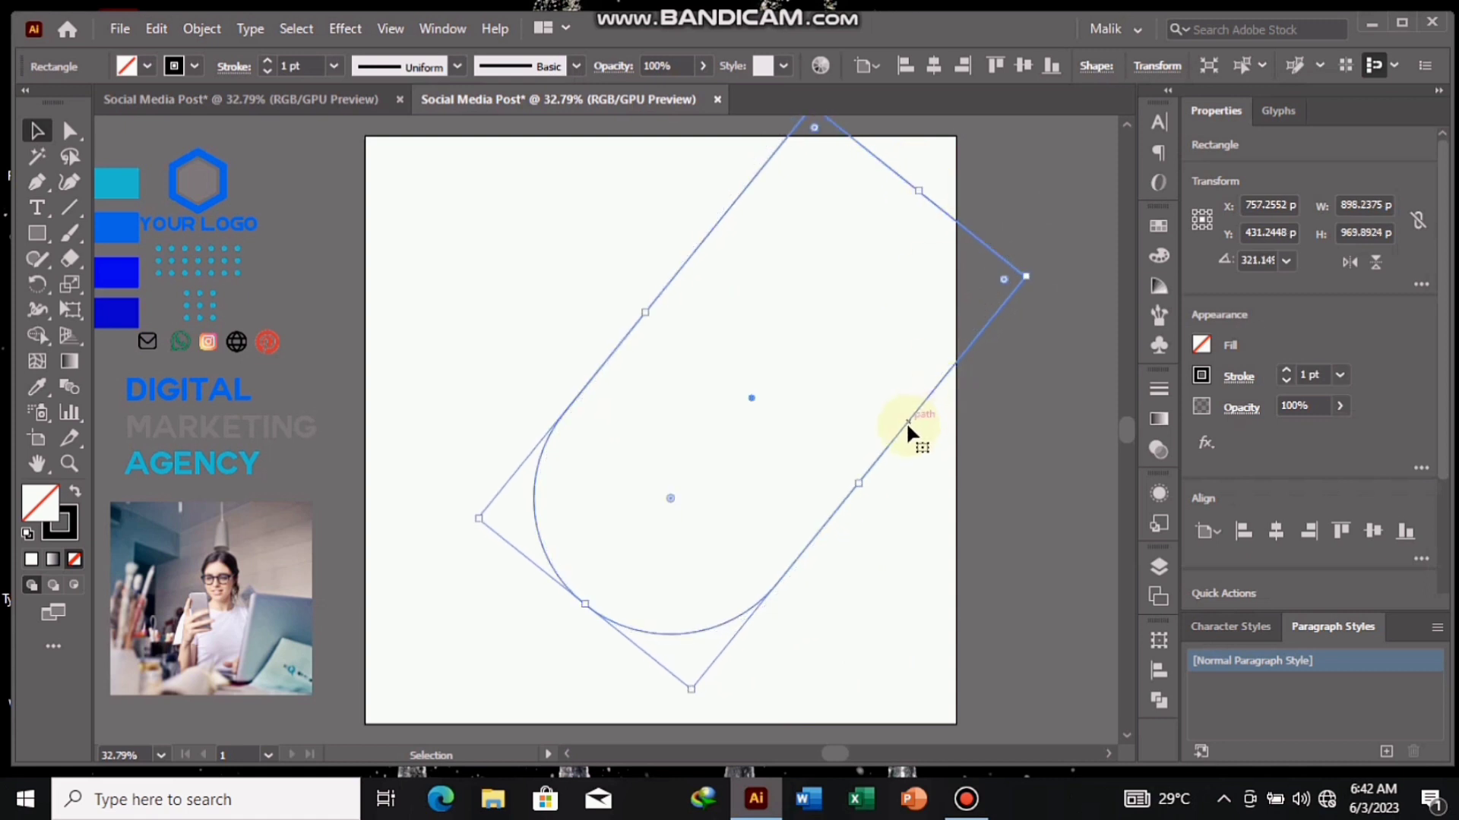
pyautogui.moveTo(906, 422); pyautogui.dragTo(983, 307)
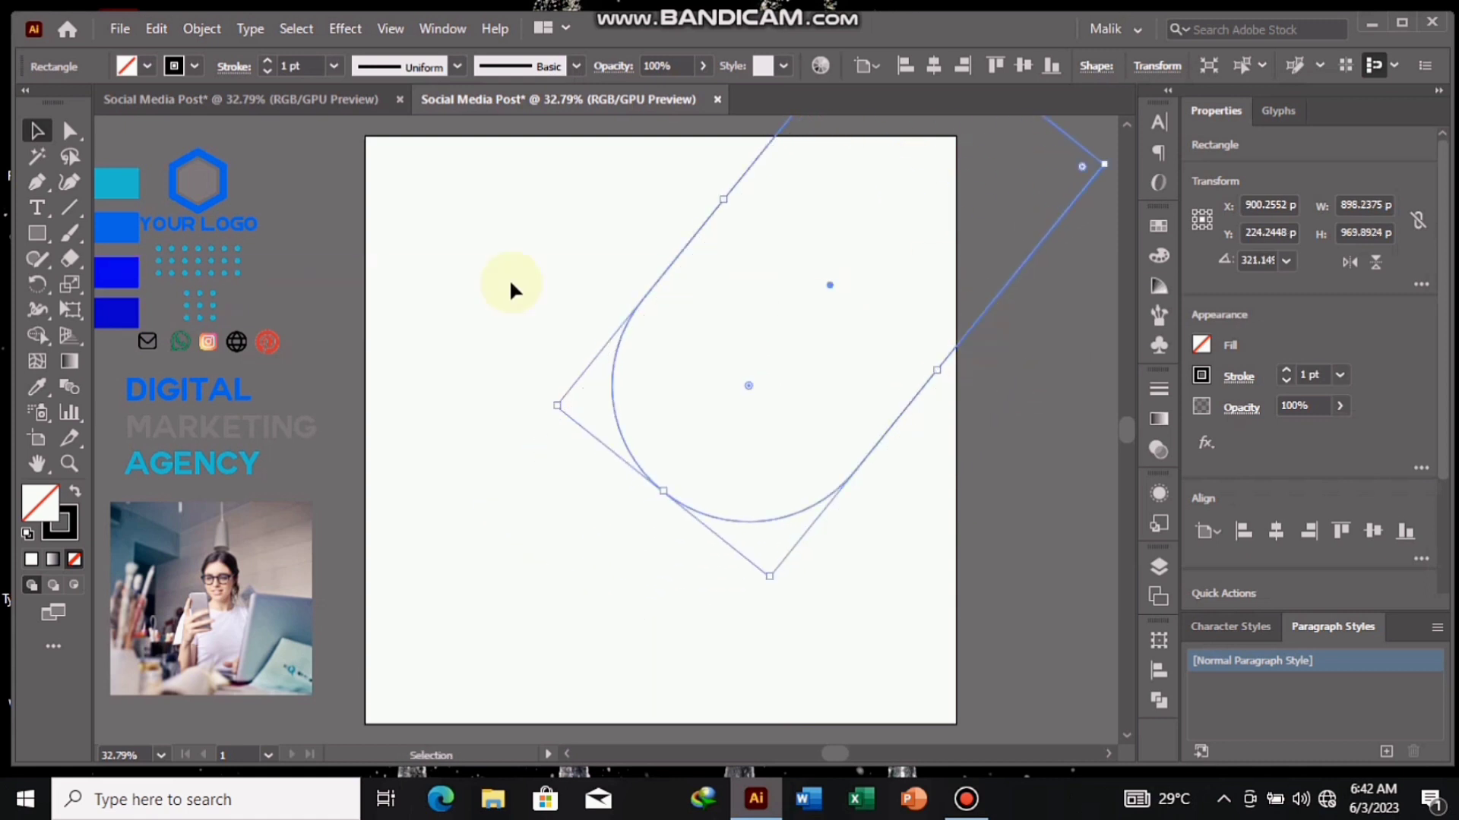
# - Fill the rotated shape with the bright blue sampled from the third color swatch beside the artboard
pyautogui.click(37, 387)
pyautogui.click(117, 272)
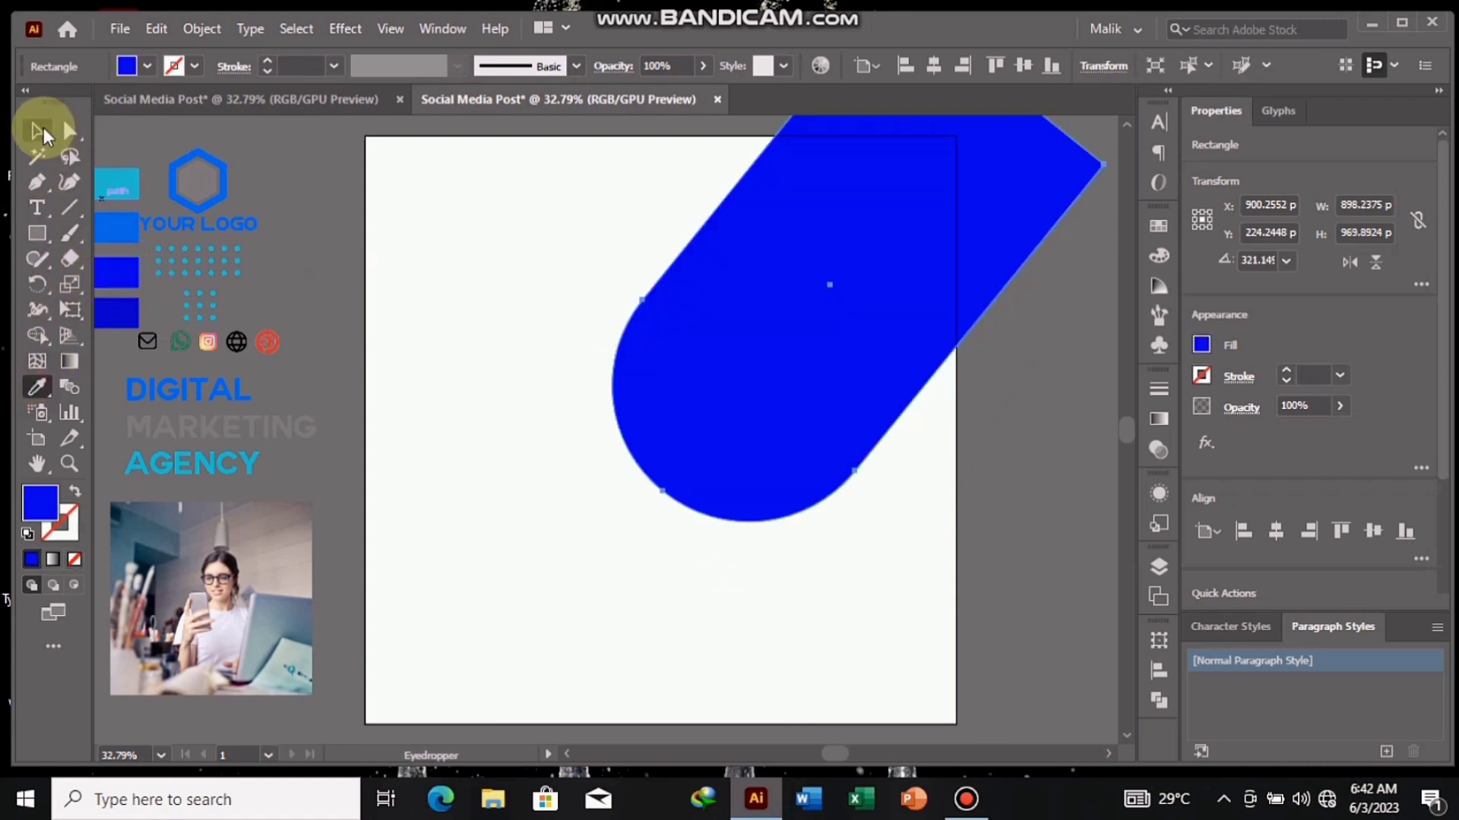
pyautogui.click(38, 131)
pyautogui.click(263, 145)
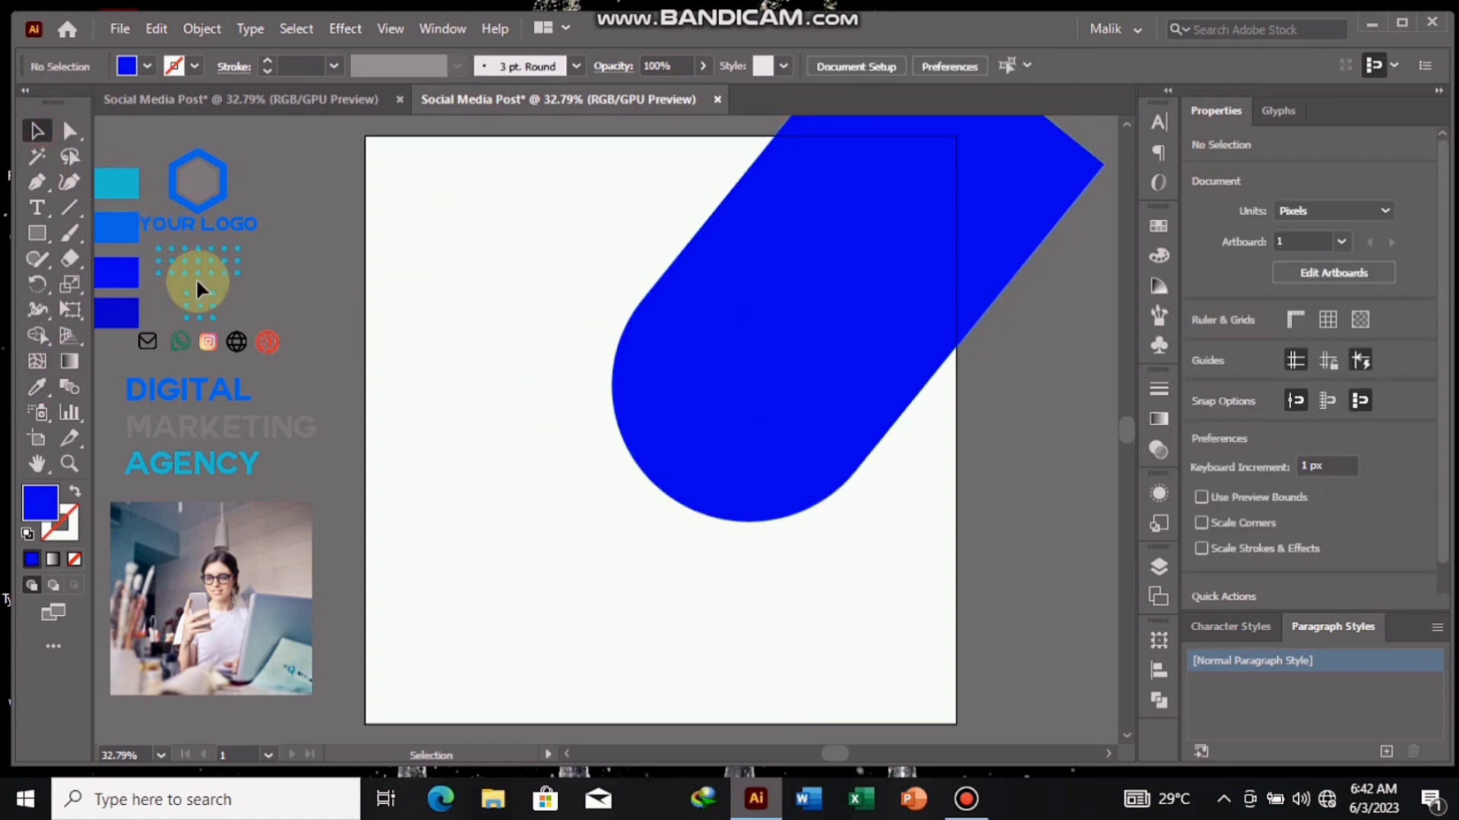
# - Show the rulers and add a vertical guide at about 93 px as the left margin
pyautogui.hotkey('ctrl', 'r')
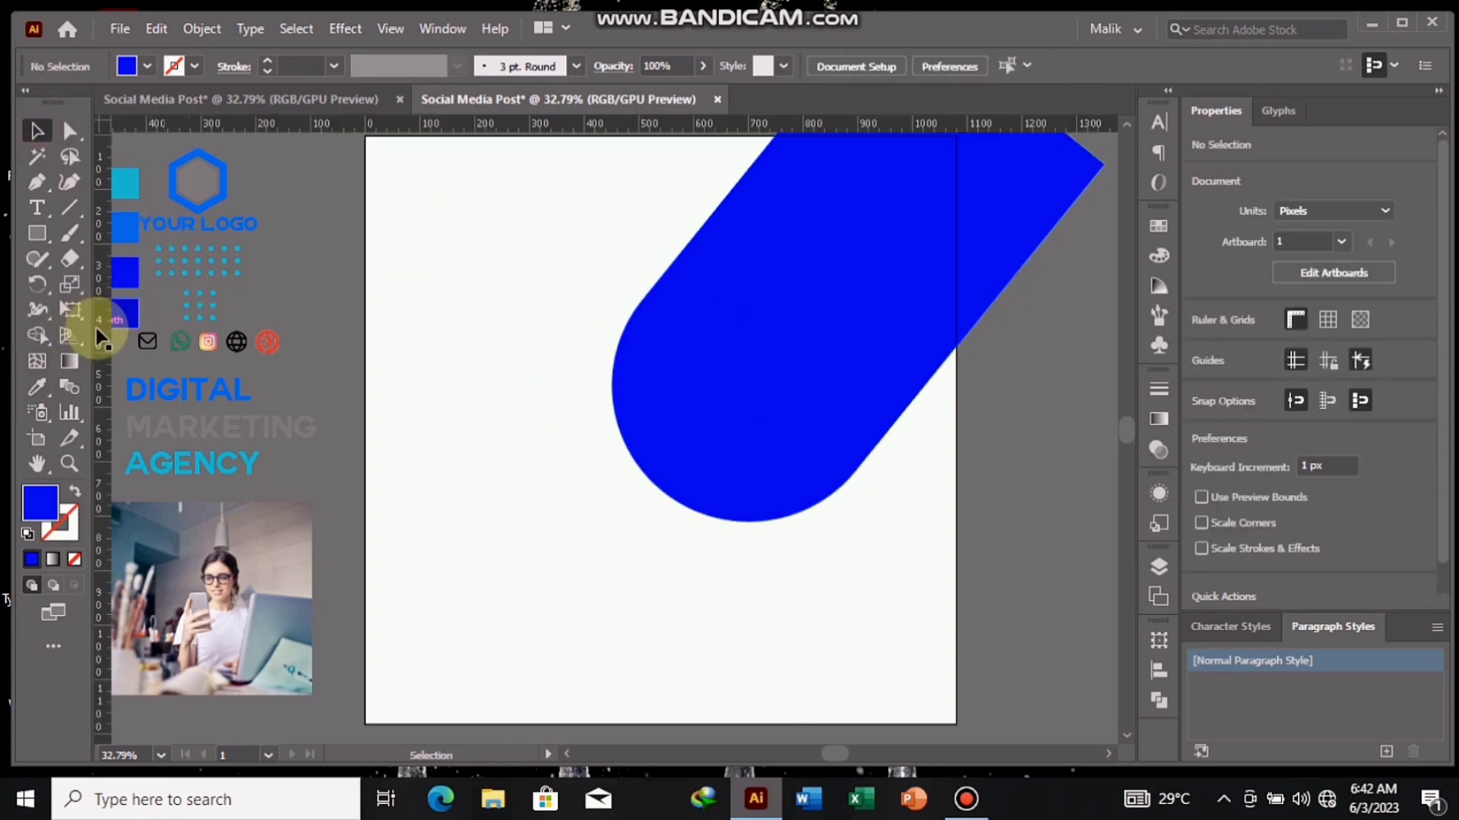
pyautogui.moveTo(99, 336); pyautogui.dragTo(286, 371)
pyautogui.moveTo(416, 390); pyautogui.dragTo(416, 390)
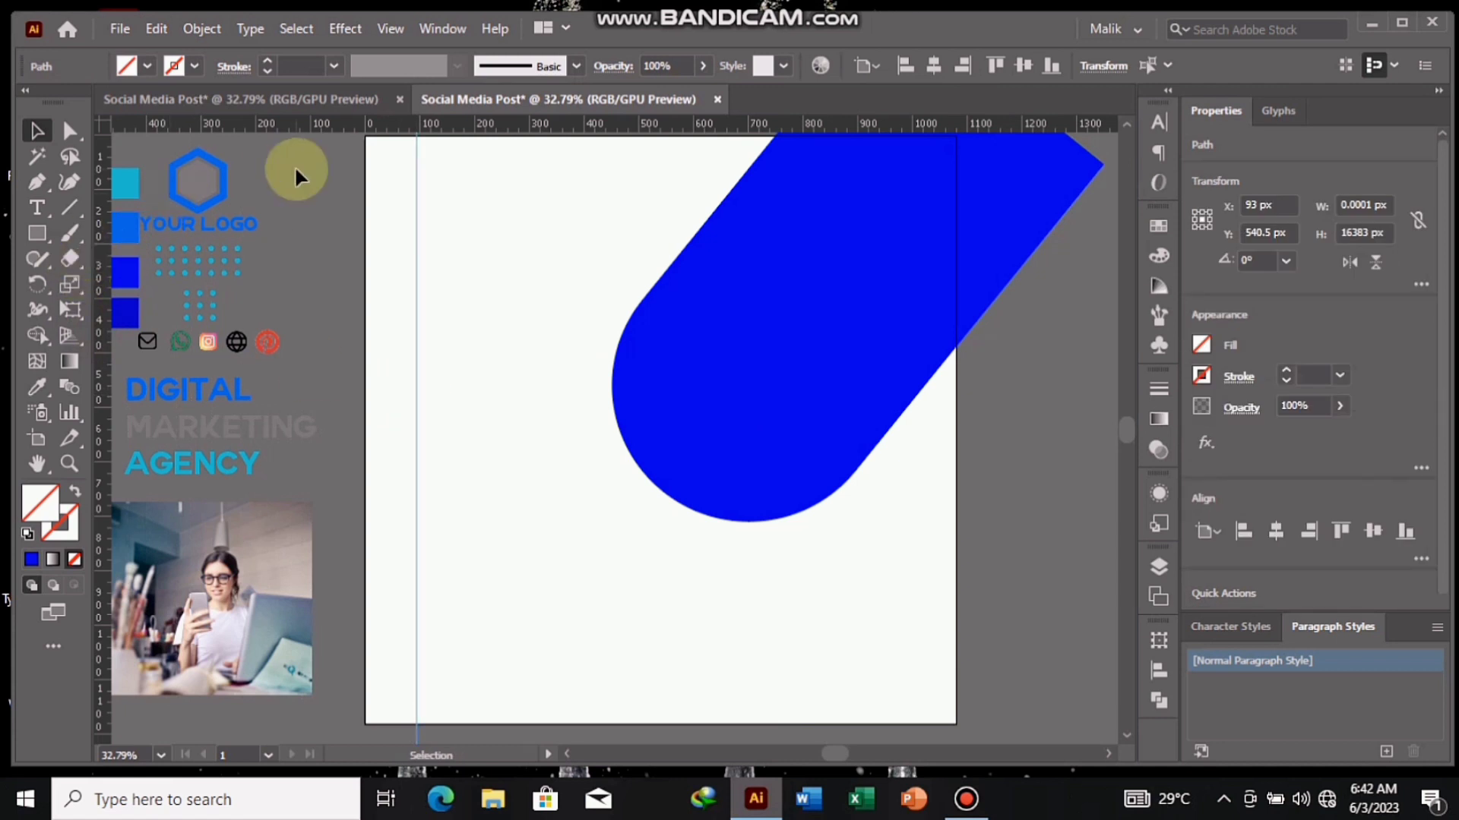
# - Place the logo near the artboard's top and the DIGITAL MARKETING AGENCY text below it, aligning both left edges to the guide
pyautogui.moveTo(213, 227); pyautogui.dragTo(484, 211)
pyautogui.rightClick(233, 222)
pyautogui.click(322, 398)
pyautogui.click(310, 292)
pyautogui.keyDown('shift'); pyautogui.click(204, 222); pyautogui.keyUp('shift')
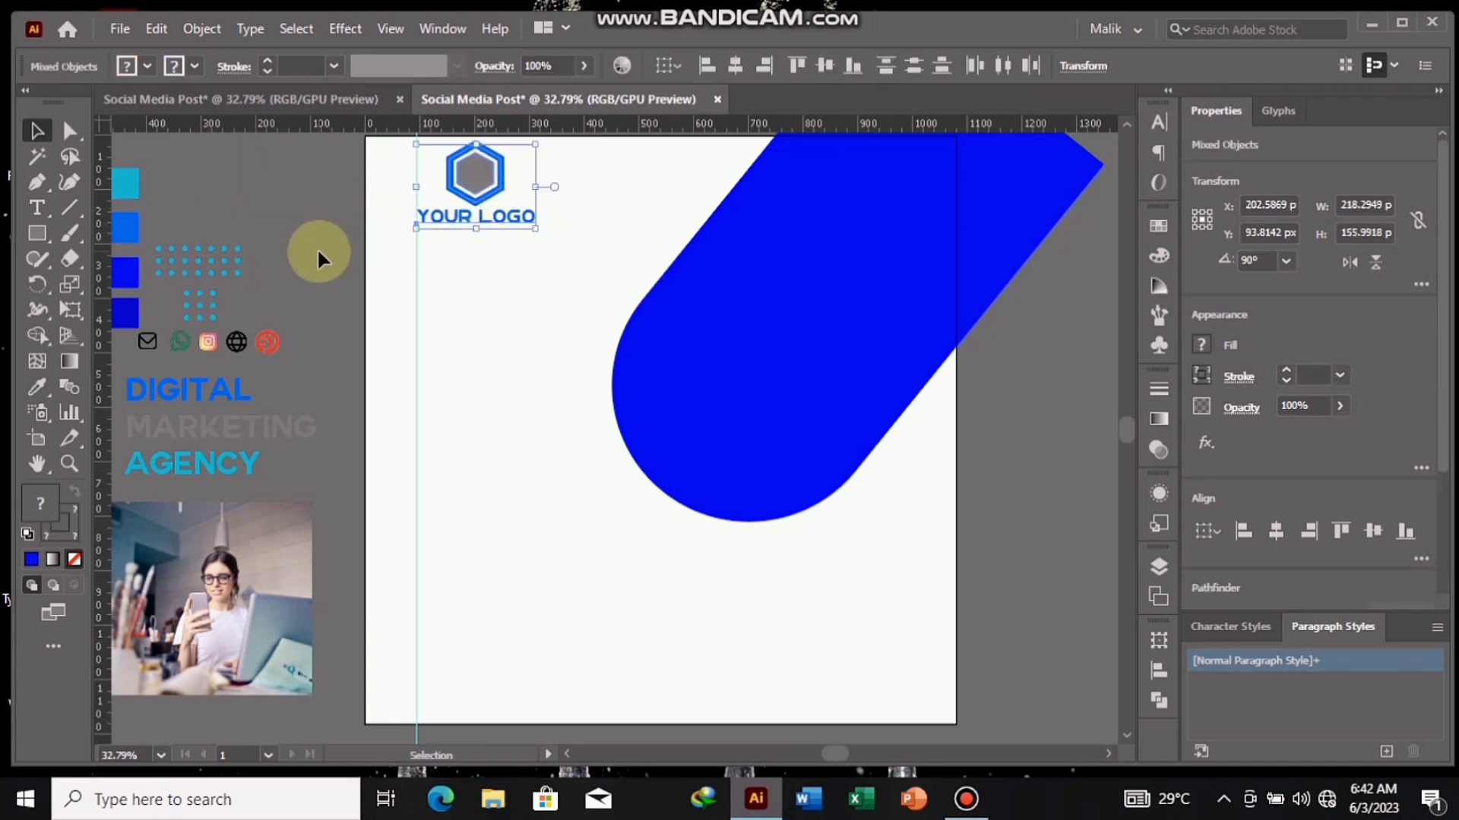
pyautogui.click(338, 244)
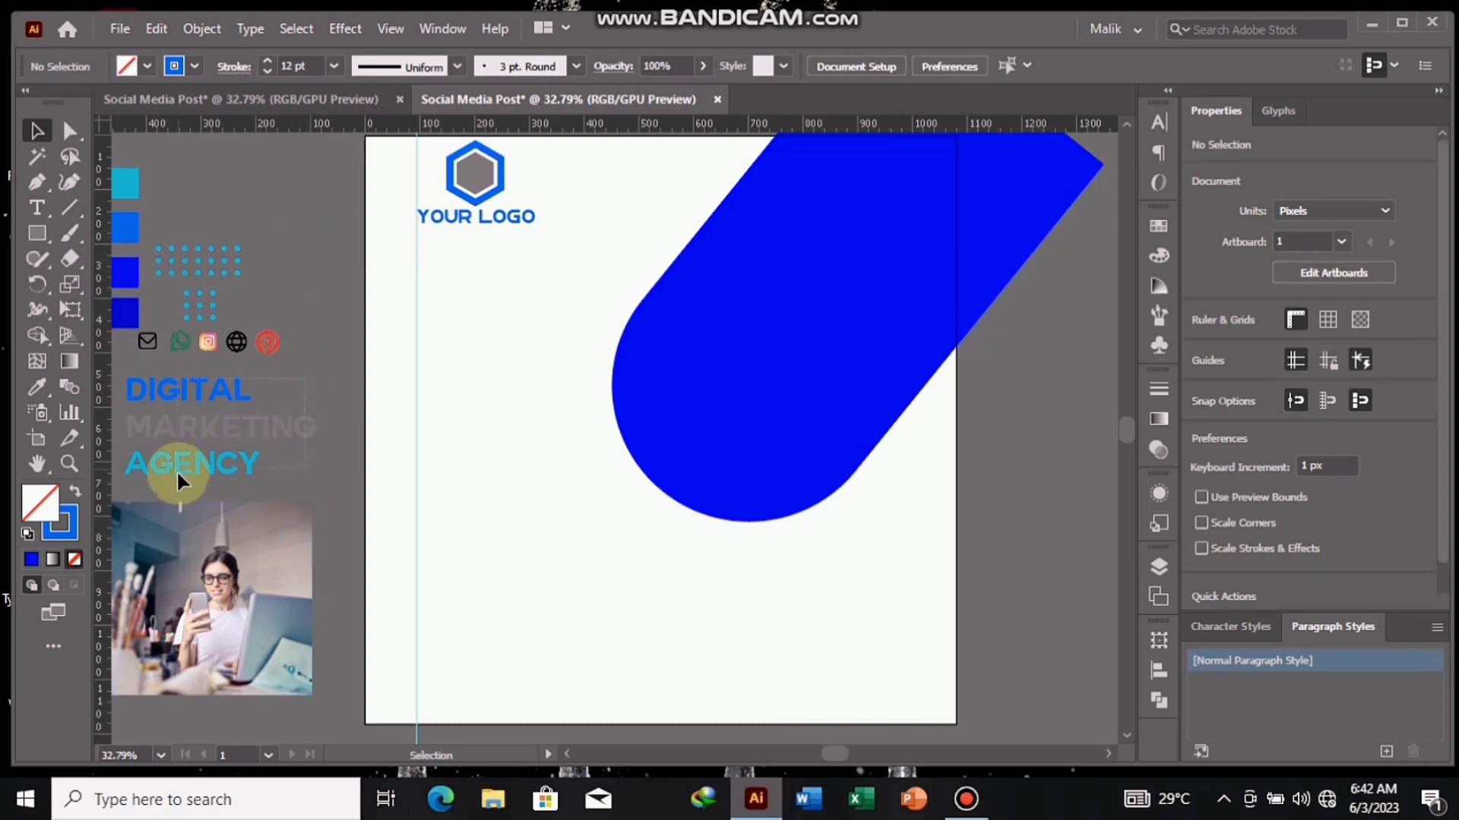
pyautogui.moveTo(176, 470); pyautogui.dragTo(533, 511)
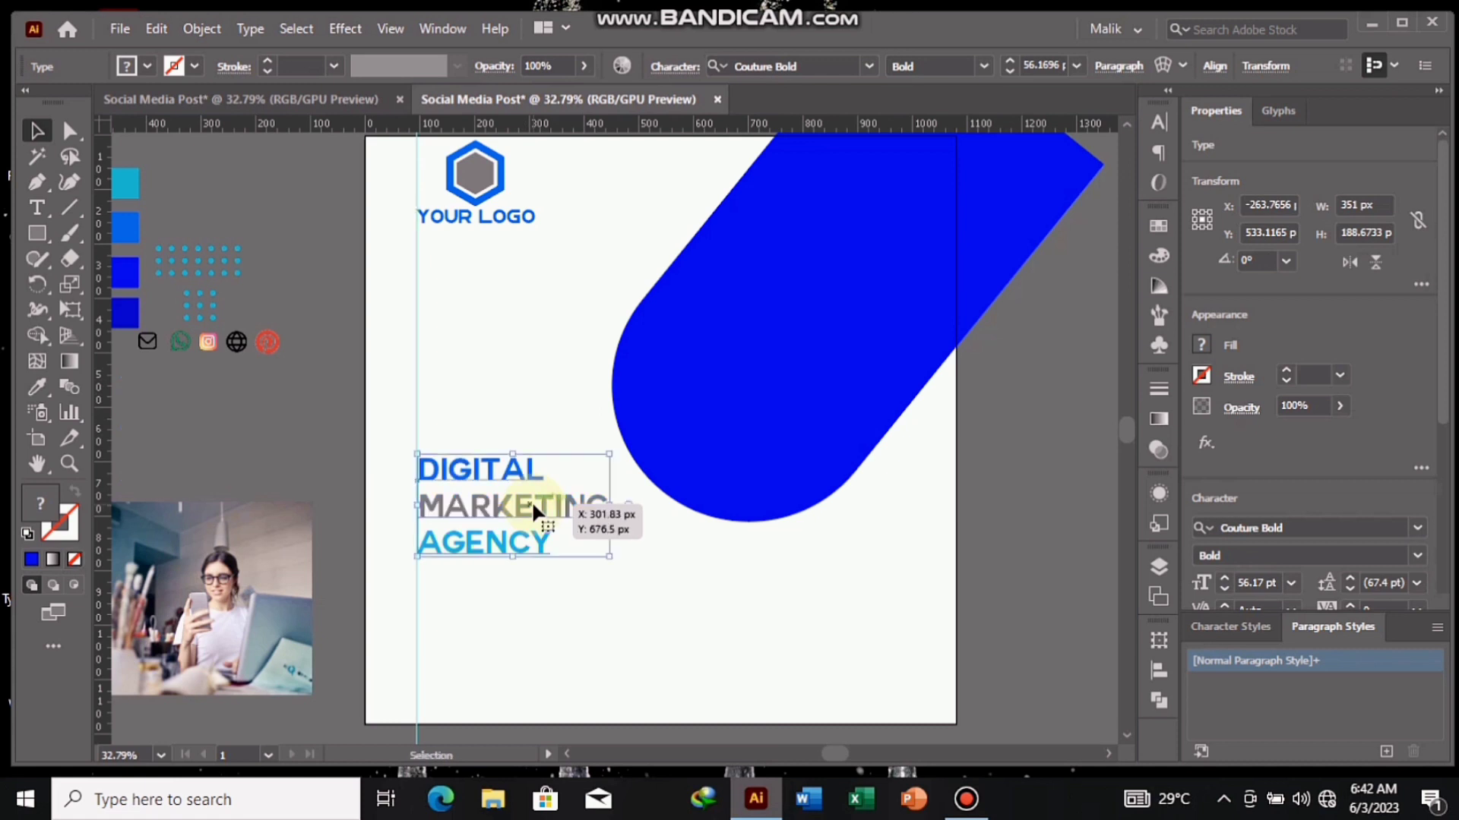
pyautogui.click(293, 421)
# - Draw a circle about 446 px wide inside the blue shape's rounded end and give it a white stroke
pyautogui.moveTo(36, 236); pyautogui.dragTo(126, 286)
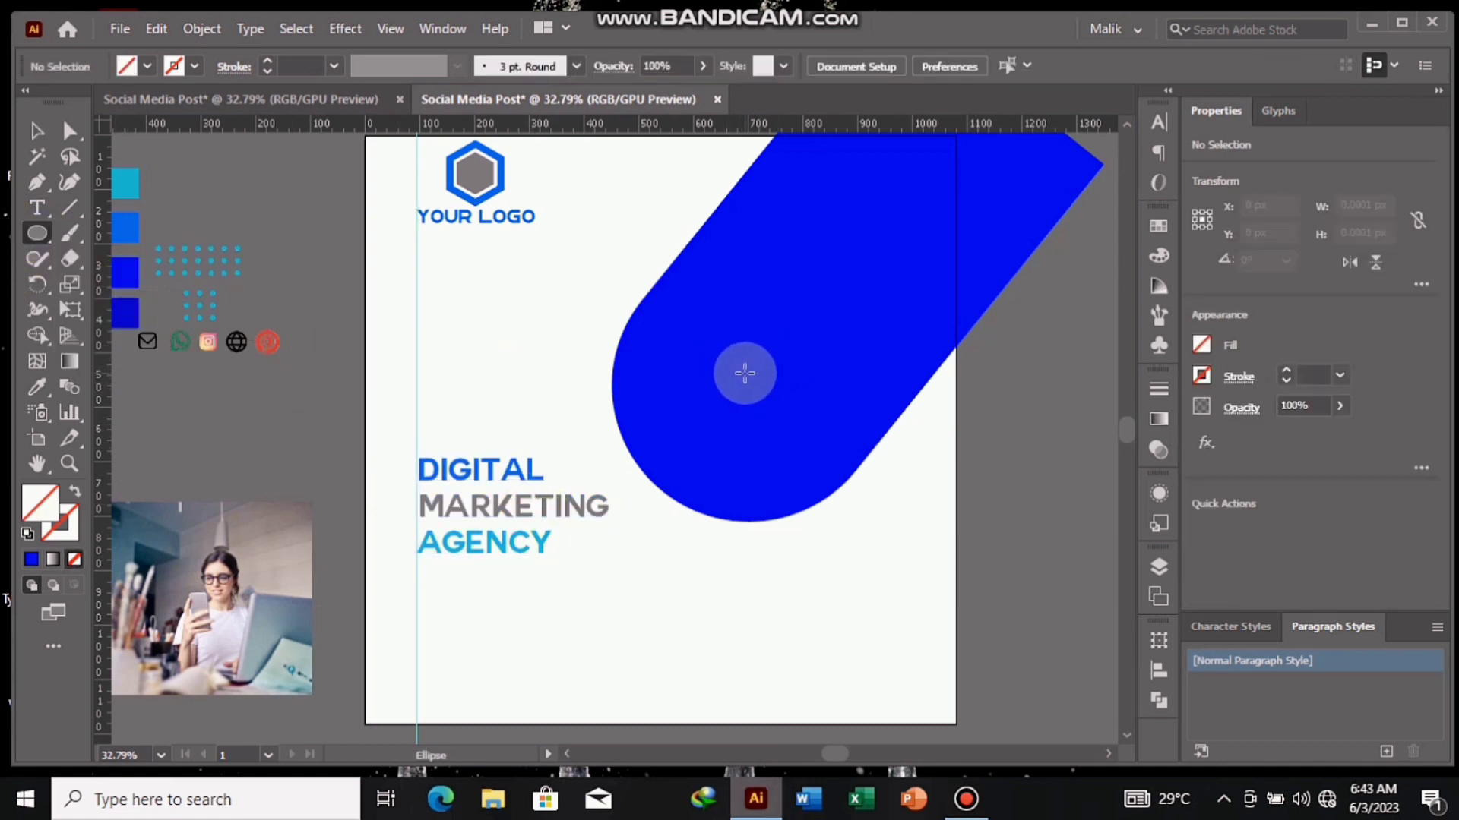
pyautogui.moveTo(745, 373)
pyautogui.mouseDown()
pyautogui.moveTo(827, 482)
pyautogui.moveTo(855, 486)
pyautogui.mouseUp()
pyautogui.click(148, 67)
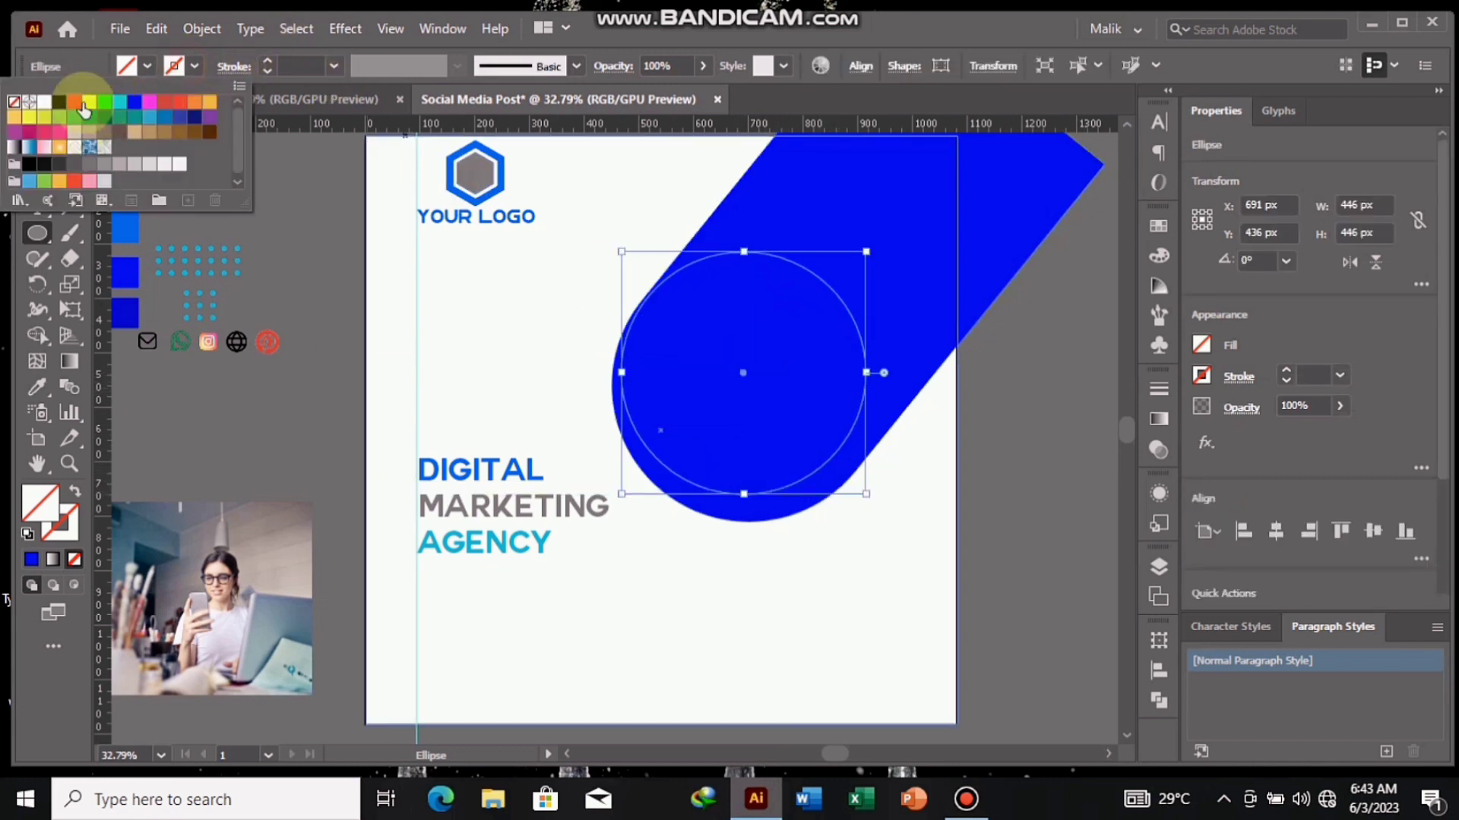
pyautogui.click(44, 103)
pyautogui.click(280, 262)
# - Nudge the circle right and down to center it in the blue shape's rounded end
pyautogui.press('Right')
pyautogui.press('Right')
pyautogui.press('Right')
pyautogui.press('Right')
pyautogui.press('Right')
pyautogui.press('Right')
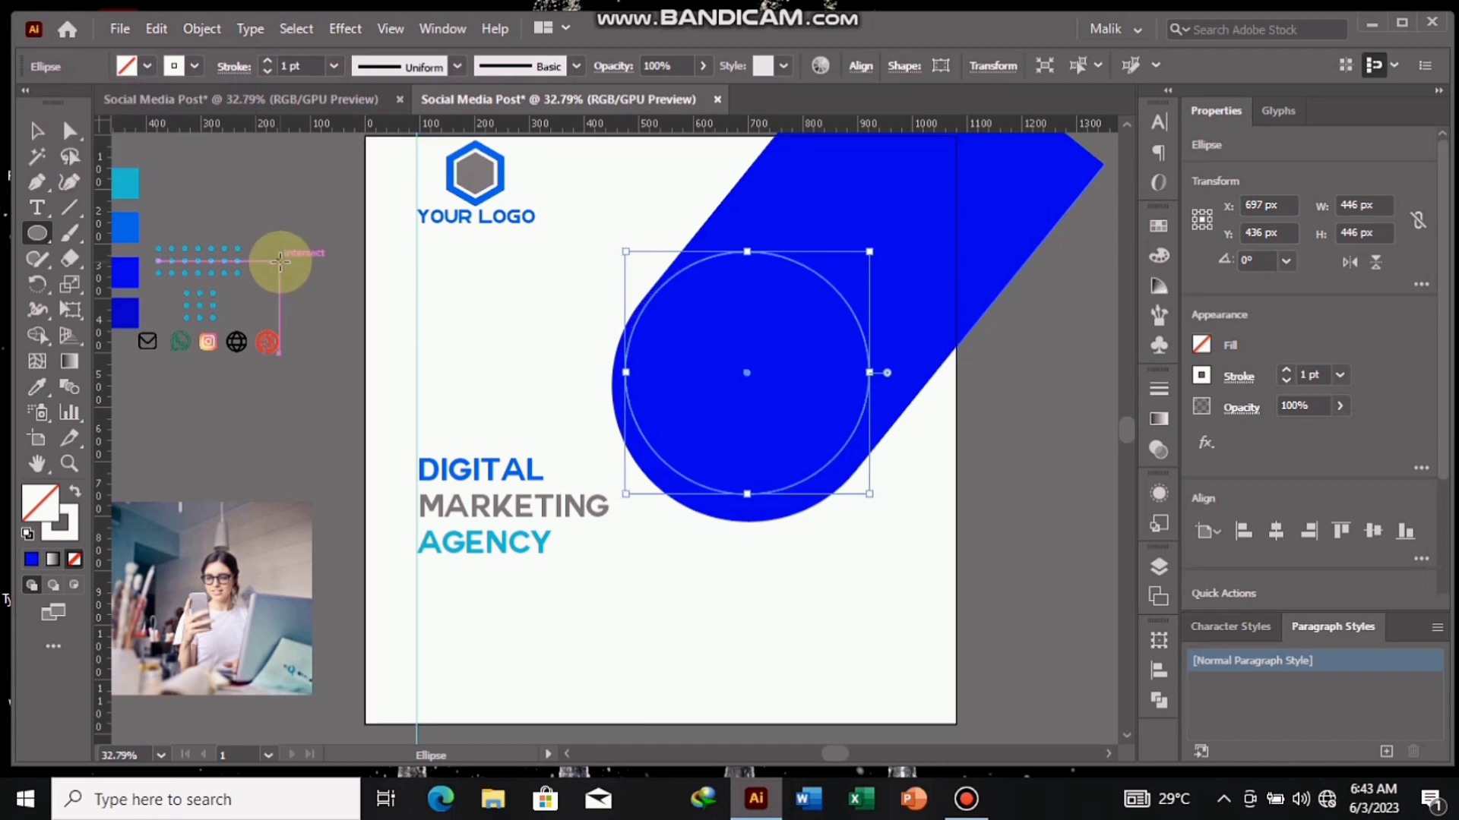
pyautogui.press('Right')
pyautogui.press('Right')
pyautogui.press('Right')
pyautogui.press('Right')
pyautogui.press('Right')
pyautogui.press('Right')
pyautogui.press('Right')
pyautogui.press('Right')
pyautogui.press('Down')
pyautogui.press('Down')
pyautogui.press('Down')
pyautogui.press('Down')
pyautogui.press('Down')
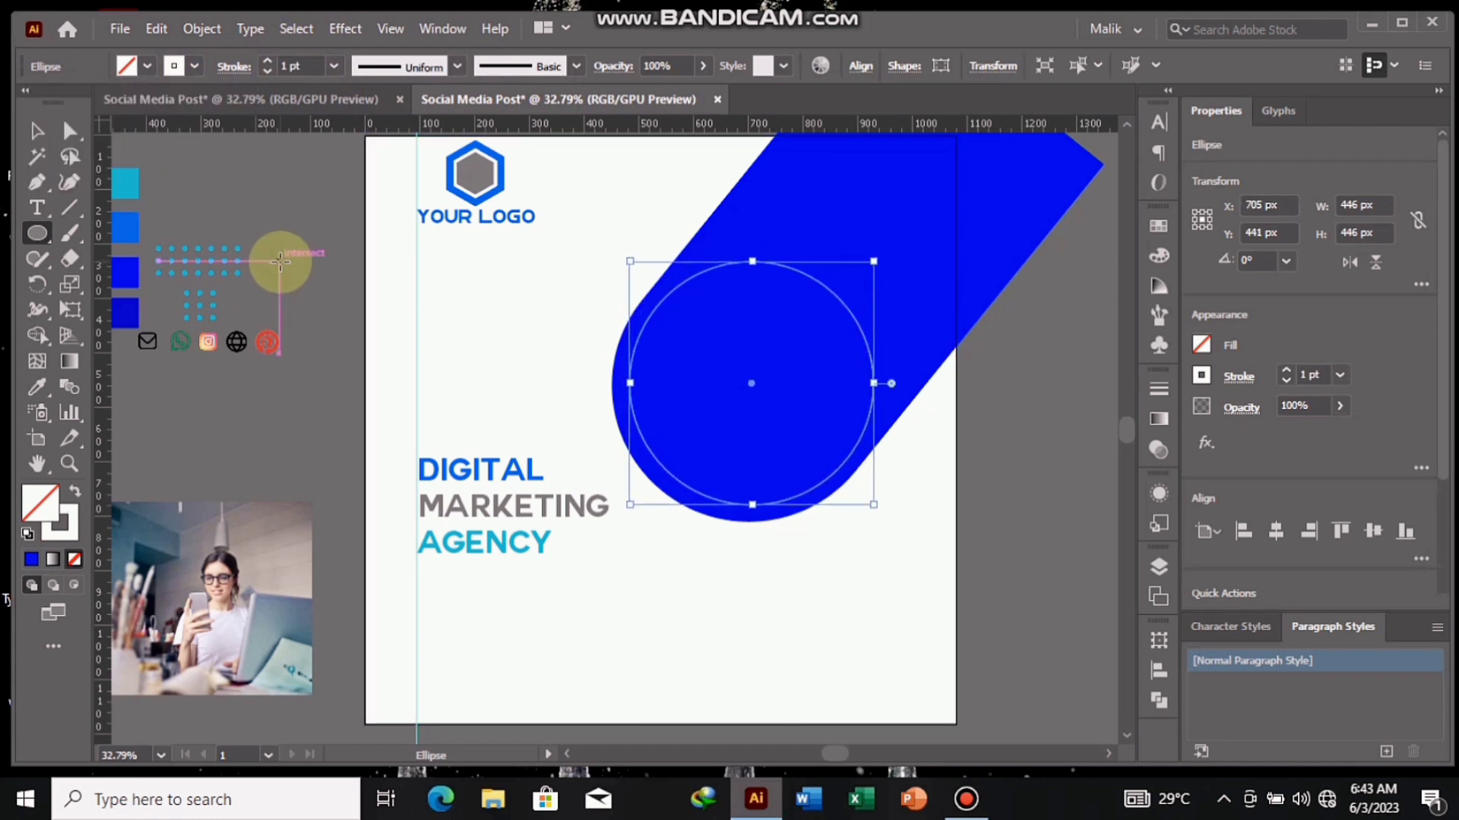
pyautogui.click(36, 131)
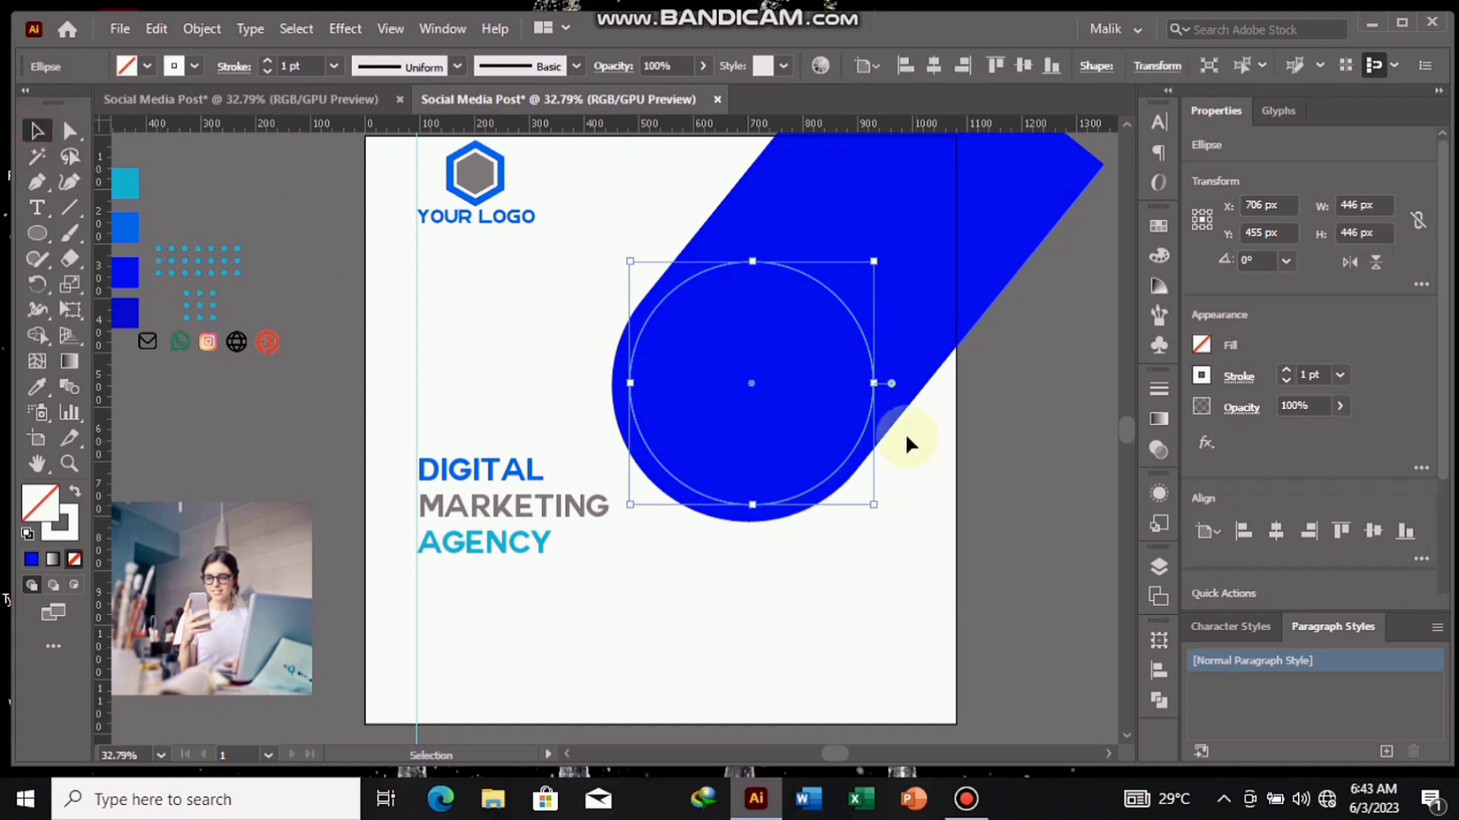
# - Move the circle off the blue shape onto the empty canvas below the artboard
pyautogui.moveTo(834, 476); pyautogui.dragTo(588, 680)
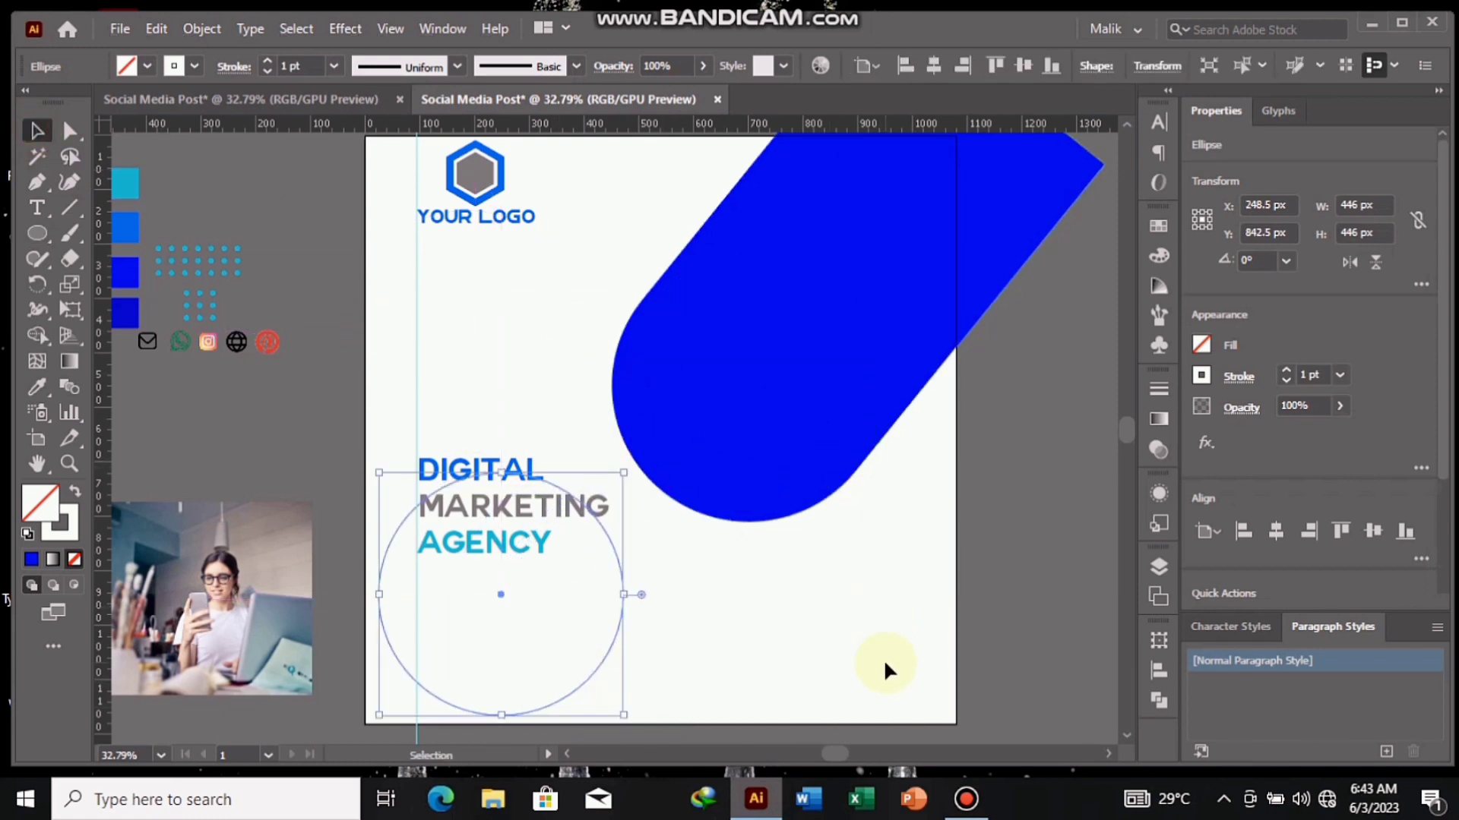
pyautogui.moveTo(908, 667); pyautogui.dragTo(975, 399)
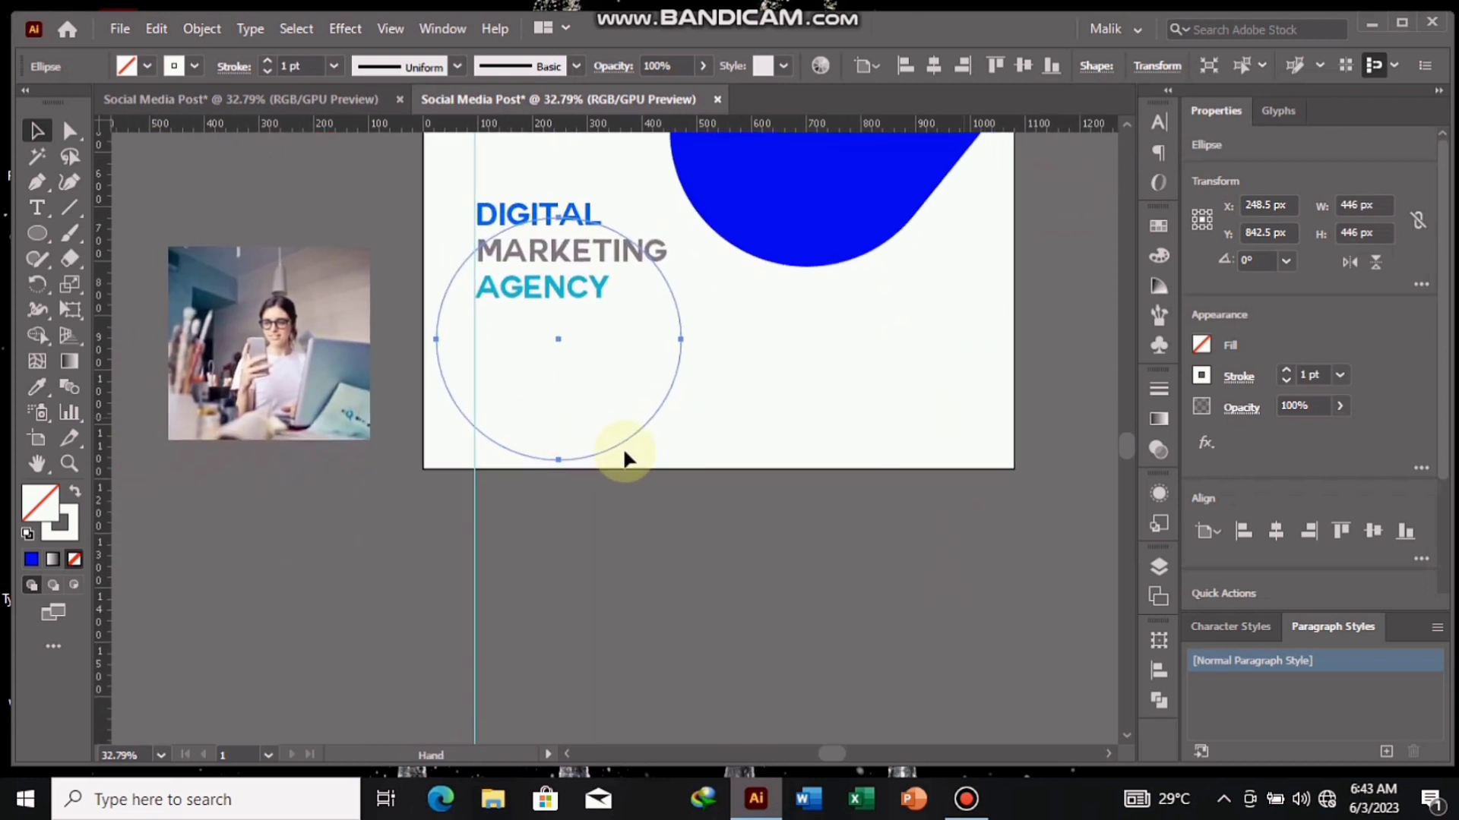
pyautogui.moveTo(624, 440); pyautogui.dragTo(701, 709)
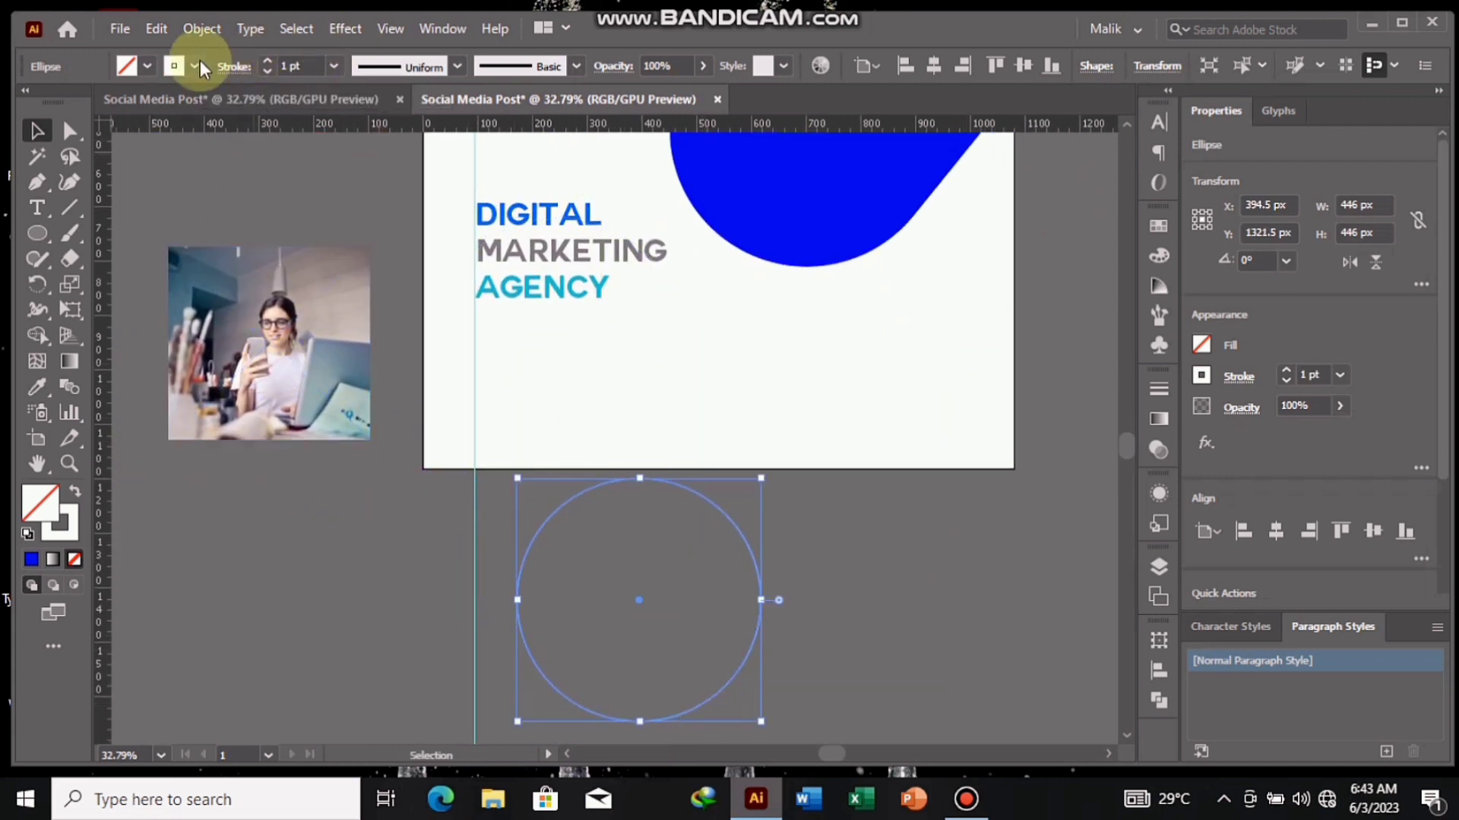
# - Place the photo behind the circle and enlarge it to about 466 × 447 px so it fills the circle
pyautogui.moveTo(270, 369); pyautogui.dragTo(663, 611)
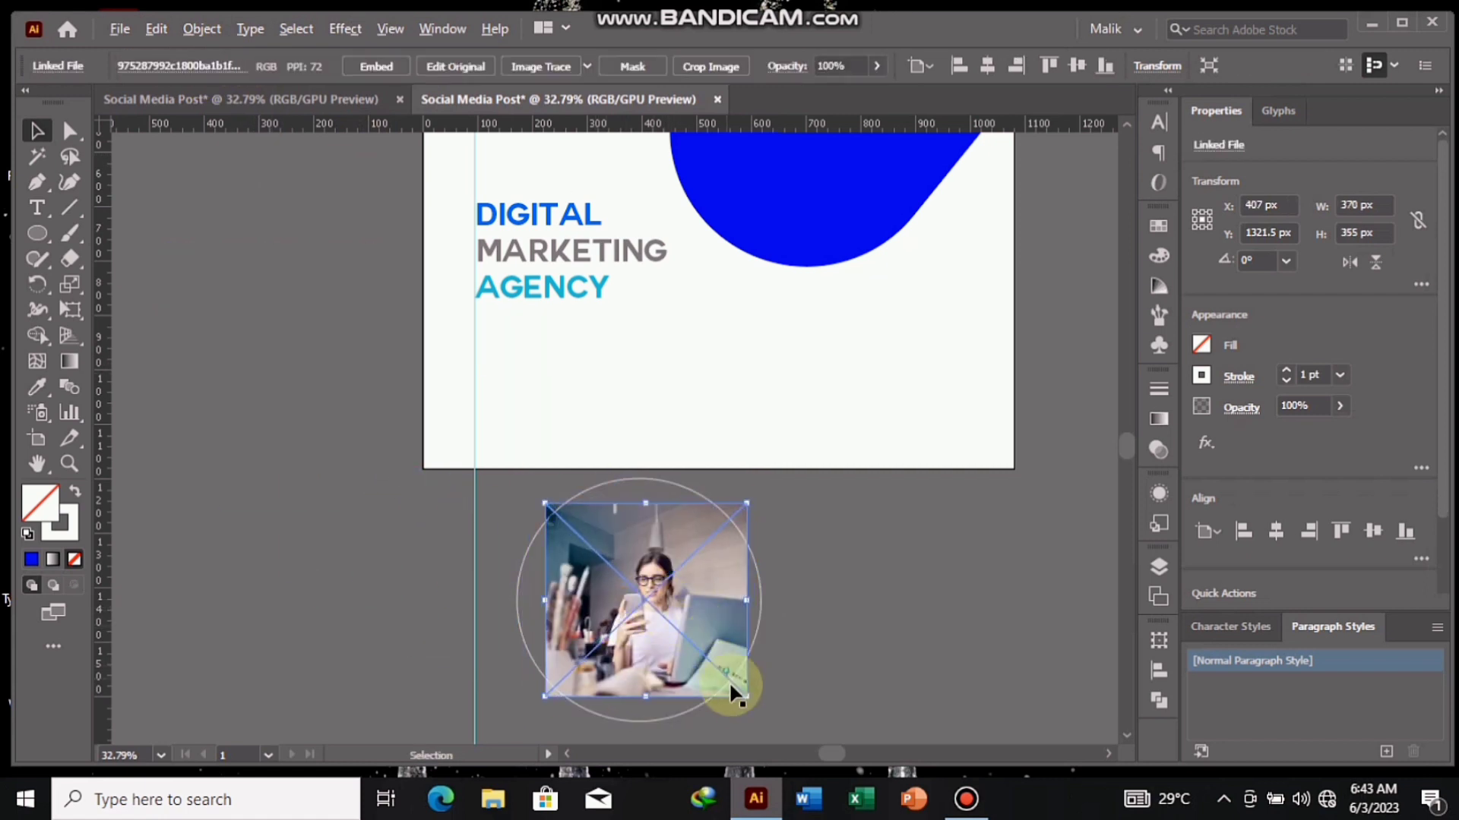
pyautogui.moveTo(746, 695); pyautogui.dragTo(770, 731)
pyautogui.press('Left')
pyautogui.press('Left')
pyautogui.press('Left')
pyautogui.press('Left')
pyautogui.press('Left')
pyautogui.press('Left')
pyautogui.press('Left')
pyautogui.press('Left')
pyautogui.press('Left')
pyautogui.press('Left')
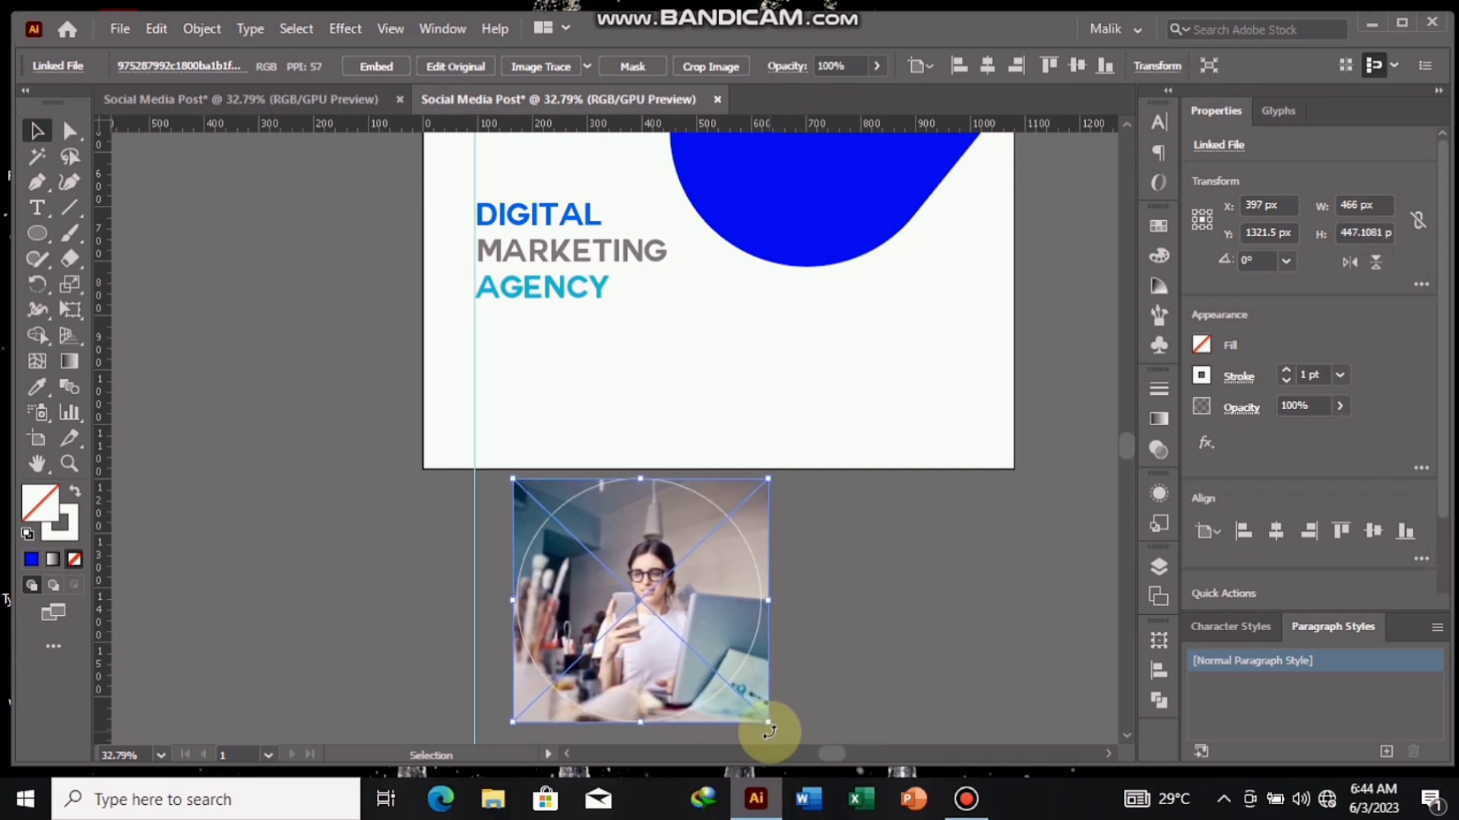
# - Clip the photo to the circle with a clipping mask and place it inside the blue shape's rounded end
pyautogui.rightClick(746, 554)
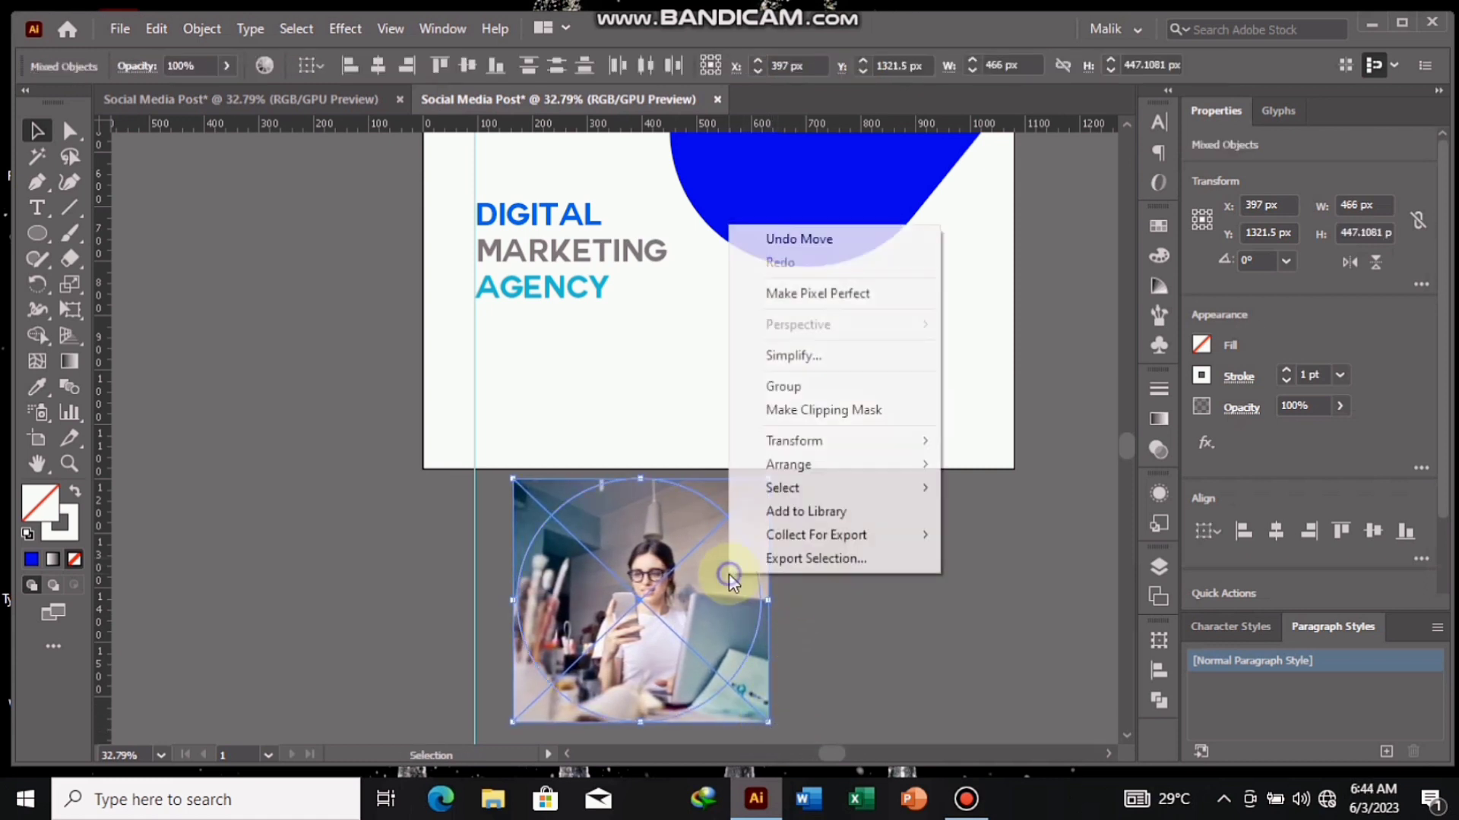
pyautogui.click(864, 404)
pyautogui.moveTo(699, 620); pyautogui.dragTo(793, 366)
pyautogui.press('space')
pyautogui.moveTo(841, 535); pyautogui.dragTo(814, 742)
pyautogui.moveTo(744, 524); pyautogui.dragTo(824, 302)
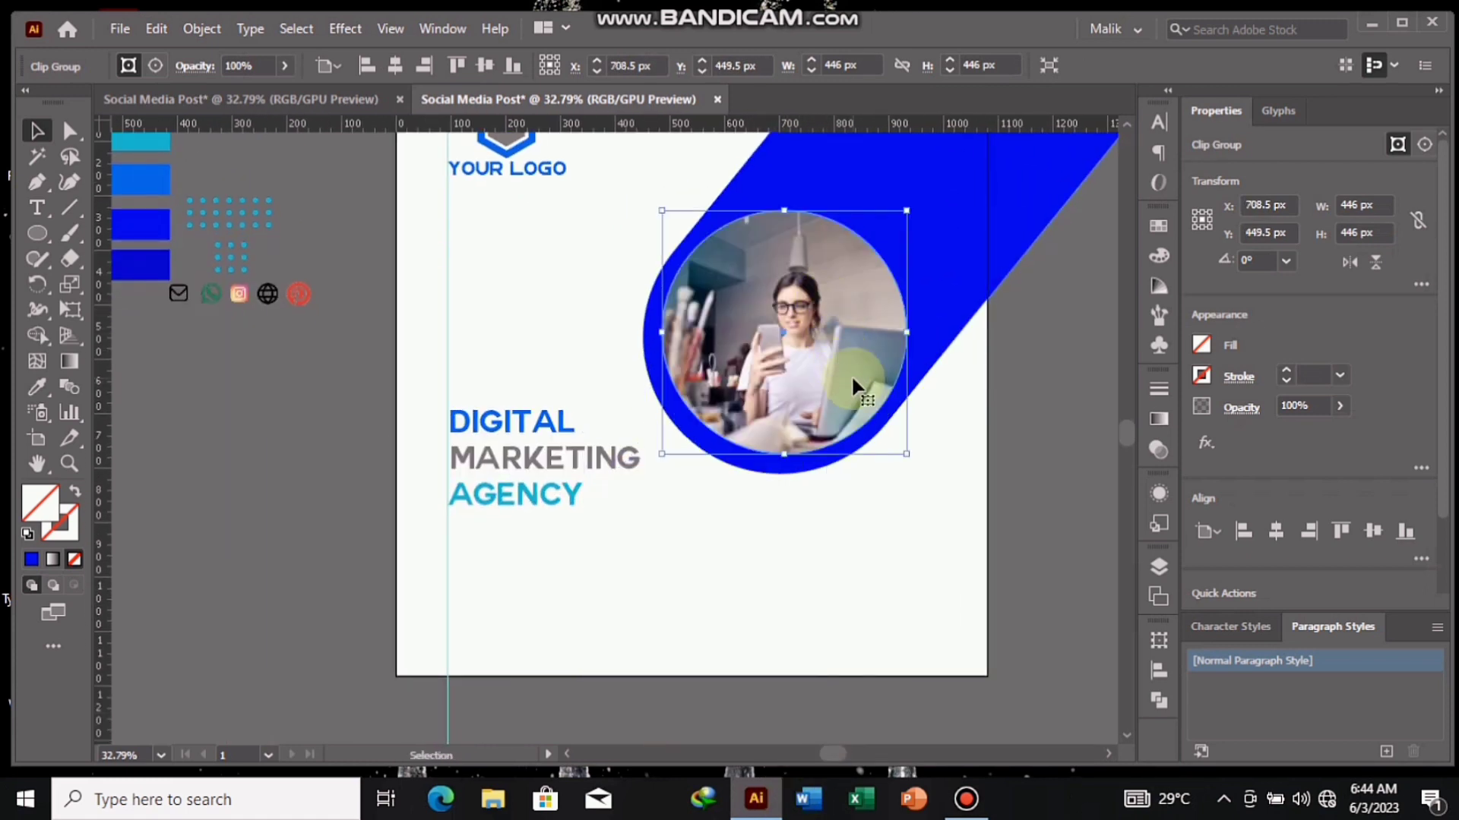
# - Give the circular photo a white 12 pt stroke
pyautogui.click(1202, 377)
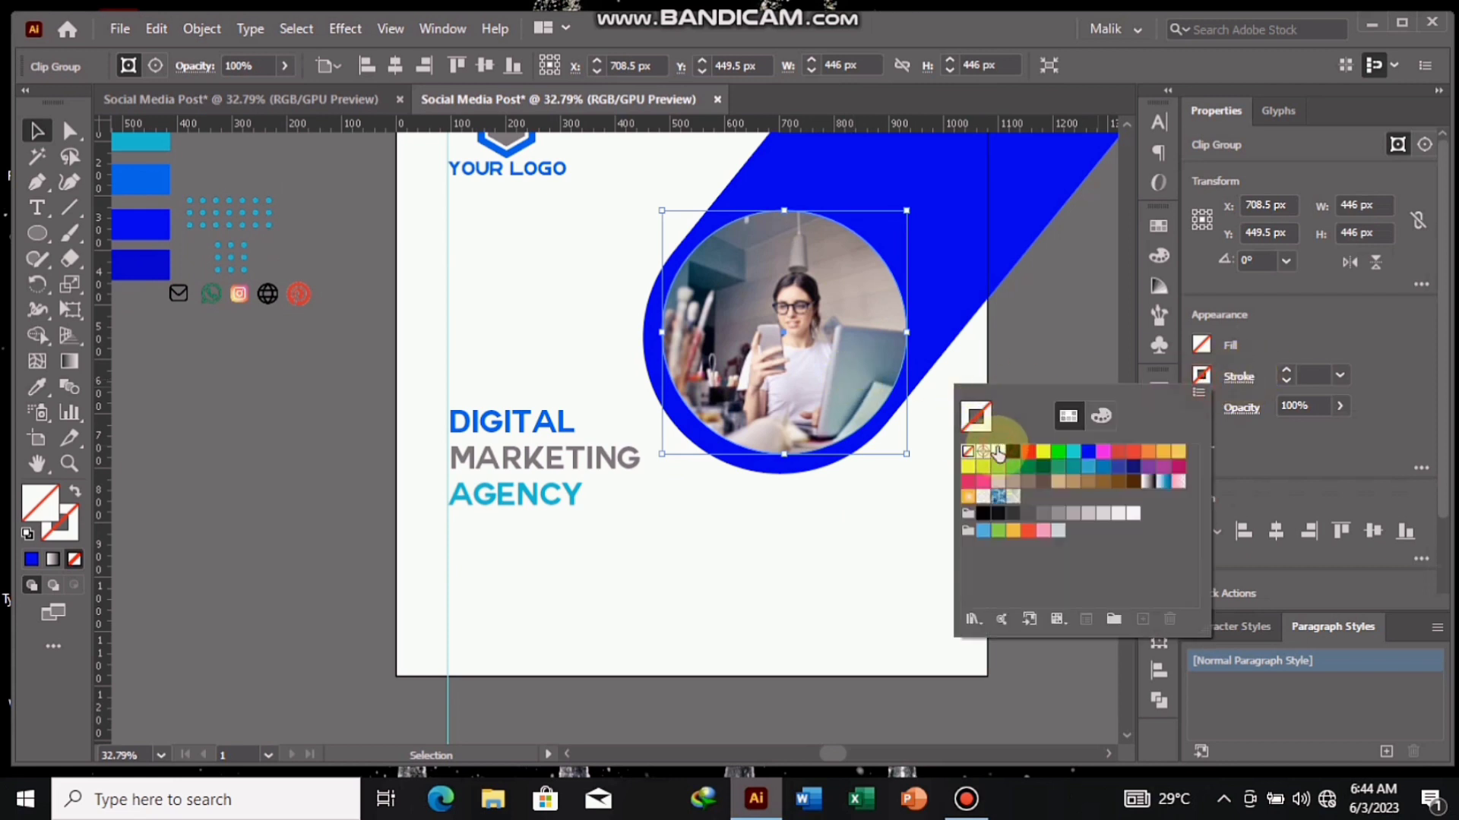
pyautogui.click(1287, 370)
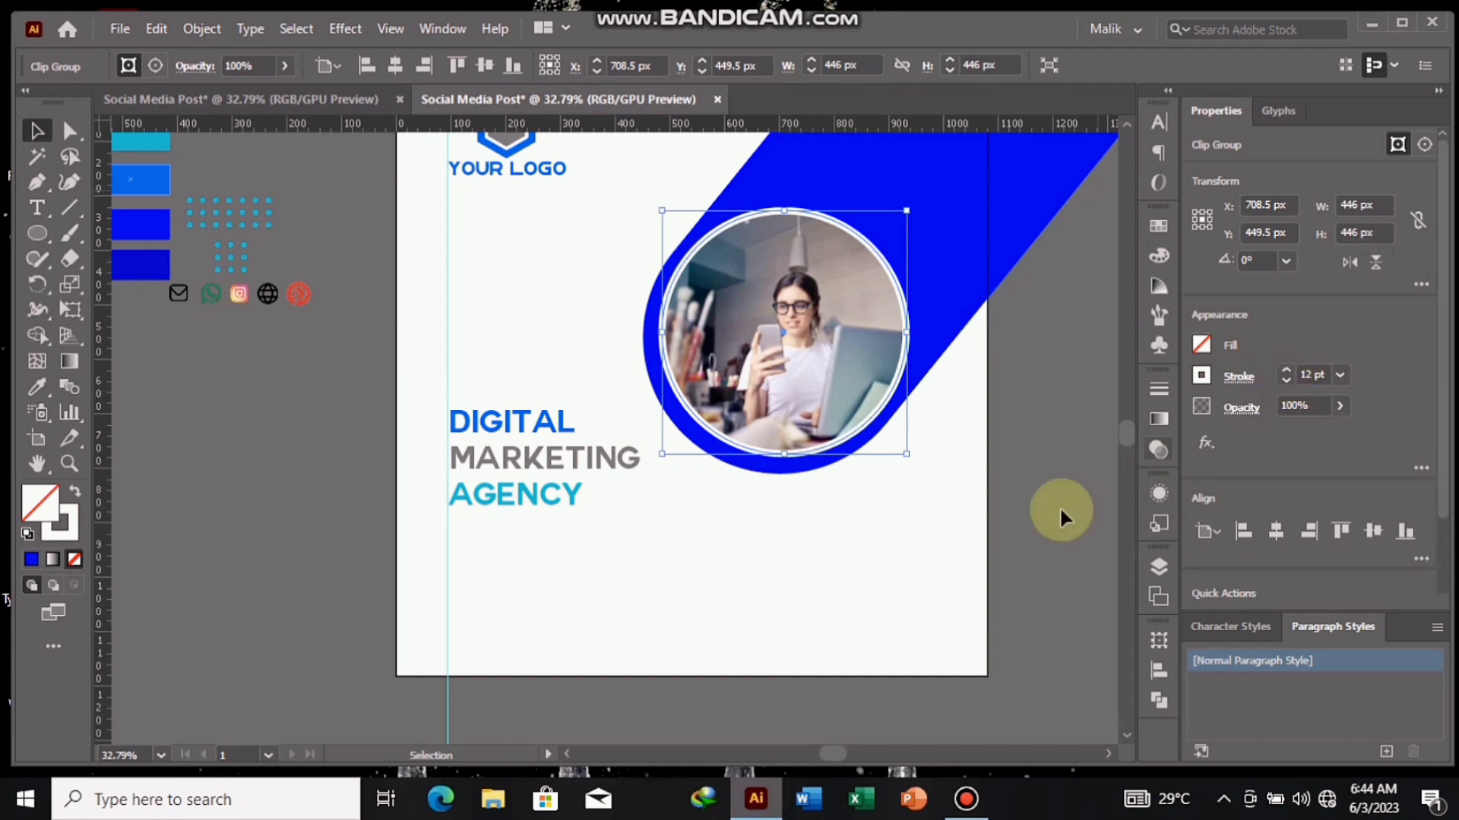
pyautogui.click(908, 541)
# - Send the blue rounded shape behind the photo and clip it to the square background with a clipping mask
pyautogui.moveTo(908, 541); pyautogui.dragTo(885, 602)
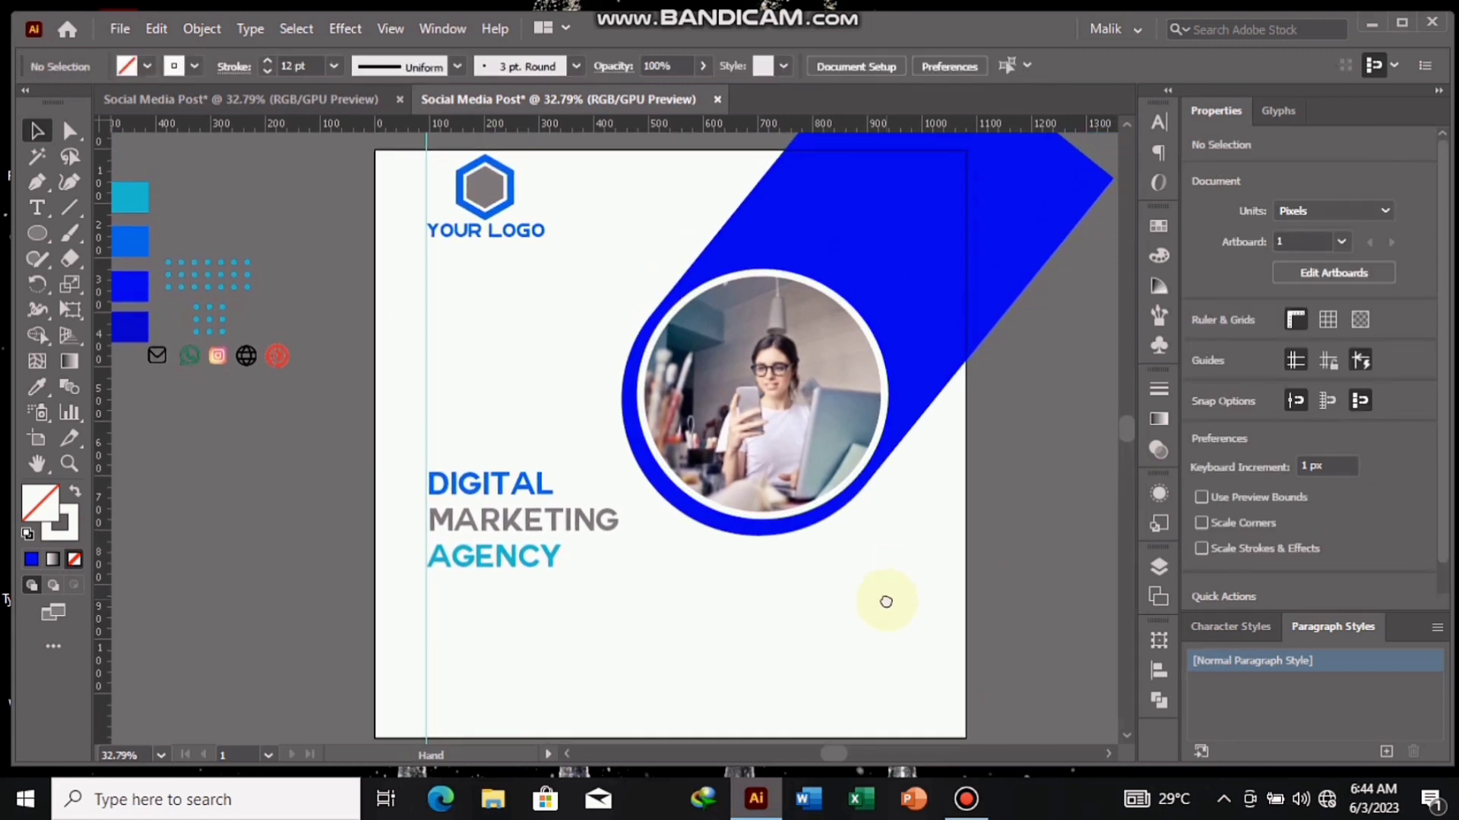
pyautogui.click(930, 308)
pyautogui.rightClick(933, 309)
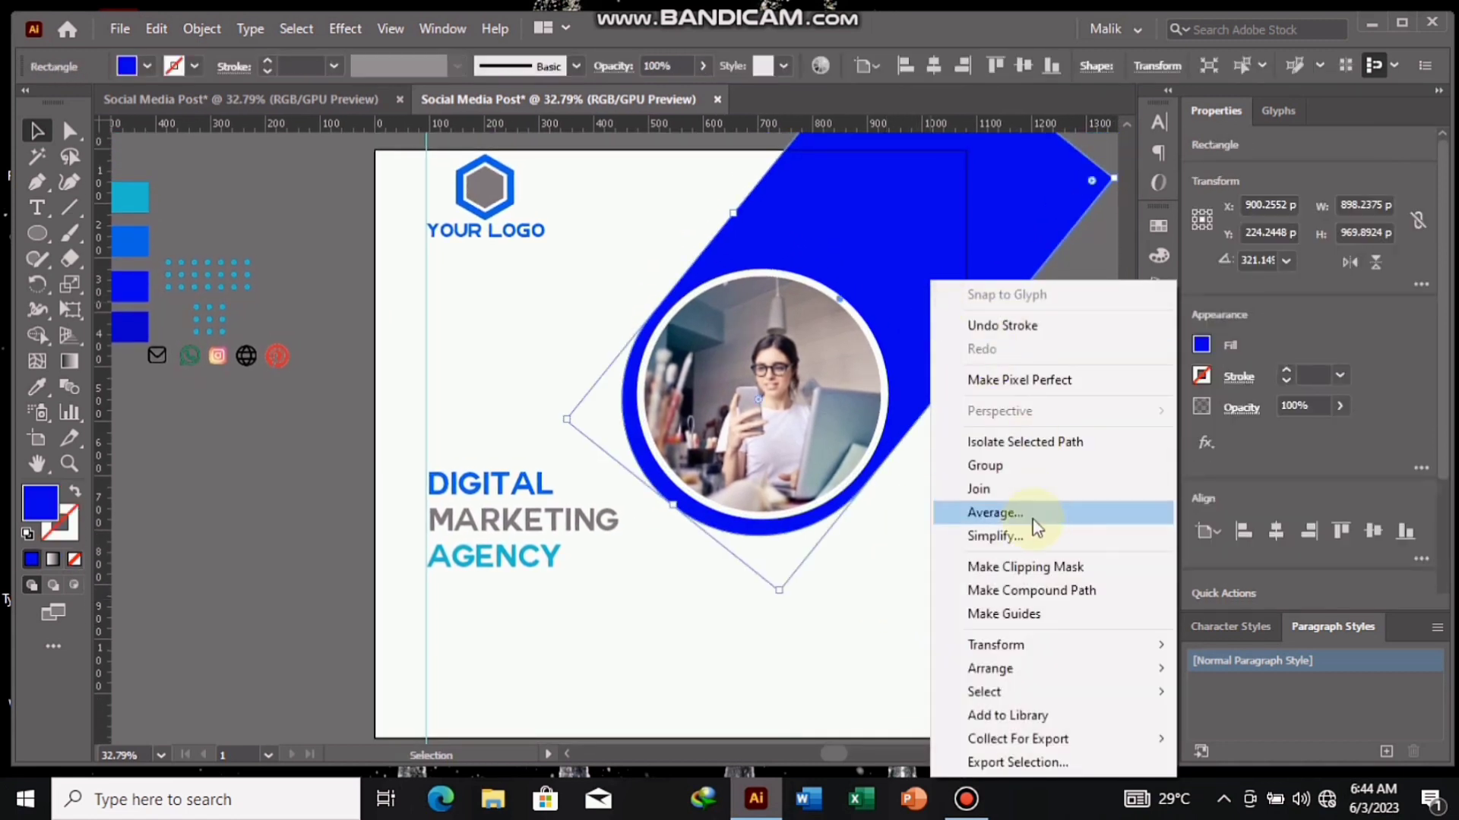
pyautogui.moveTo(1072, 661)
pyautogui.click(1252, 725)
pyautogui.click(960, 256)
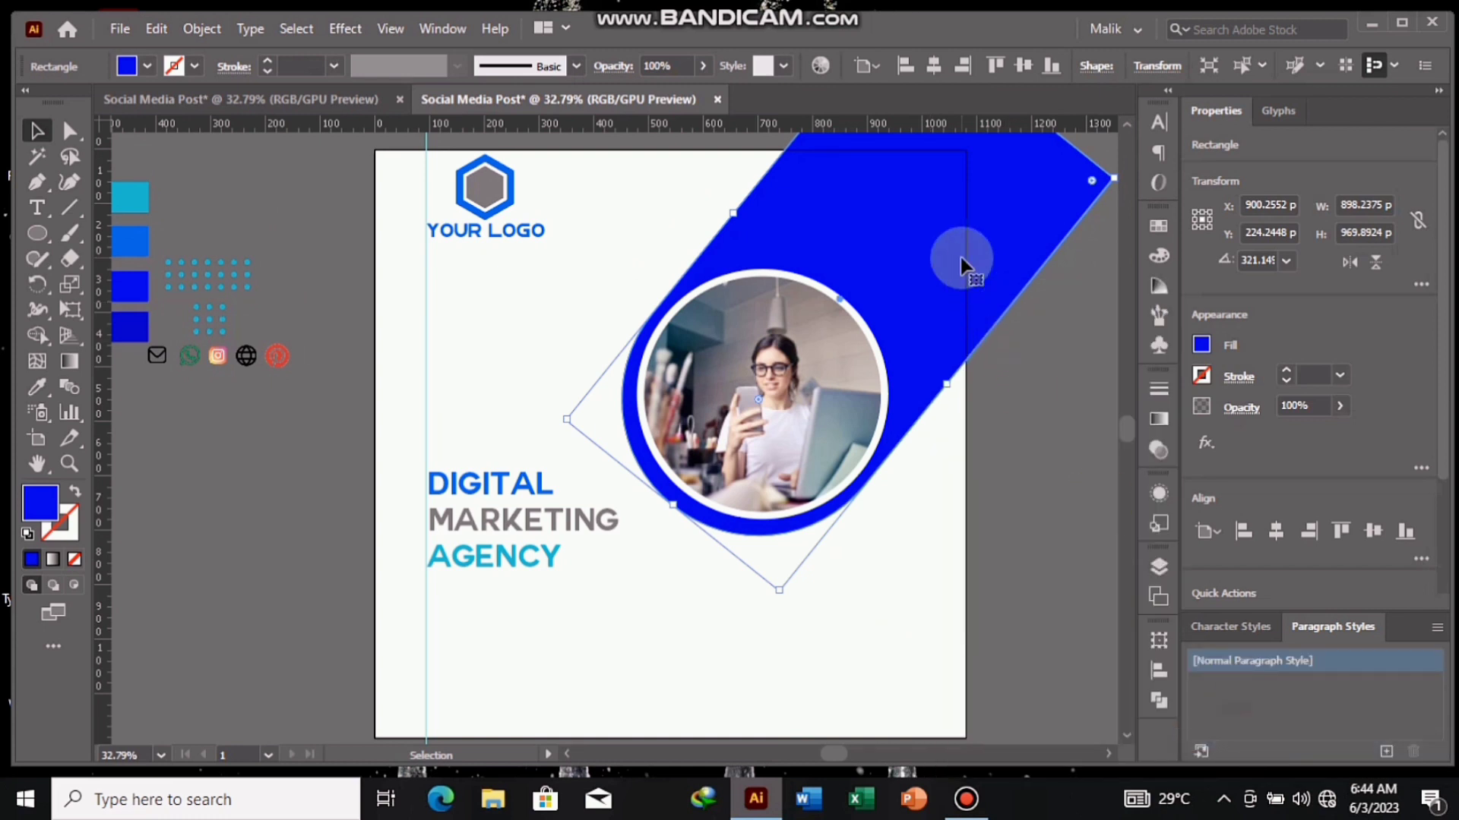
pyautogui.keyDown('shift'); pyautogui.click(965, 264); pyautogui.keyUp('shift')
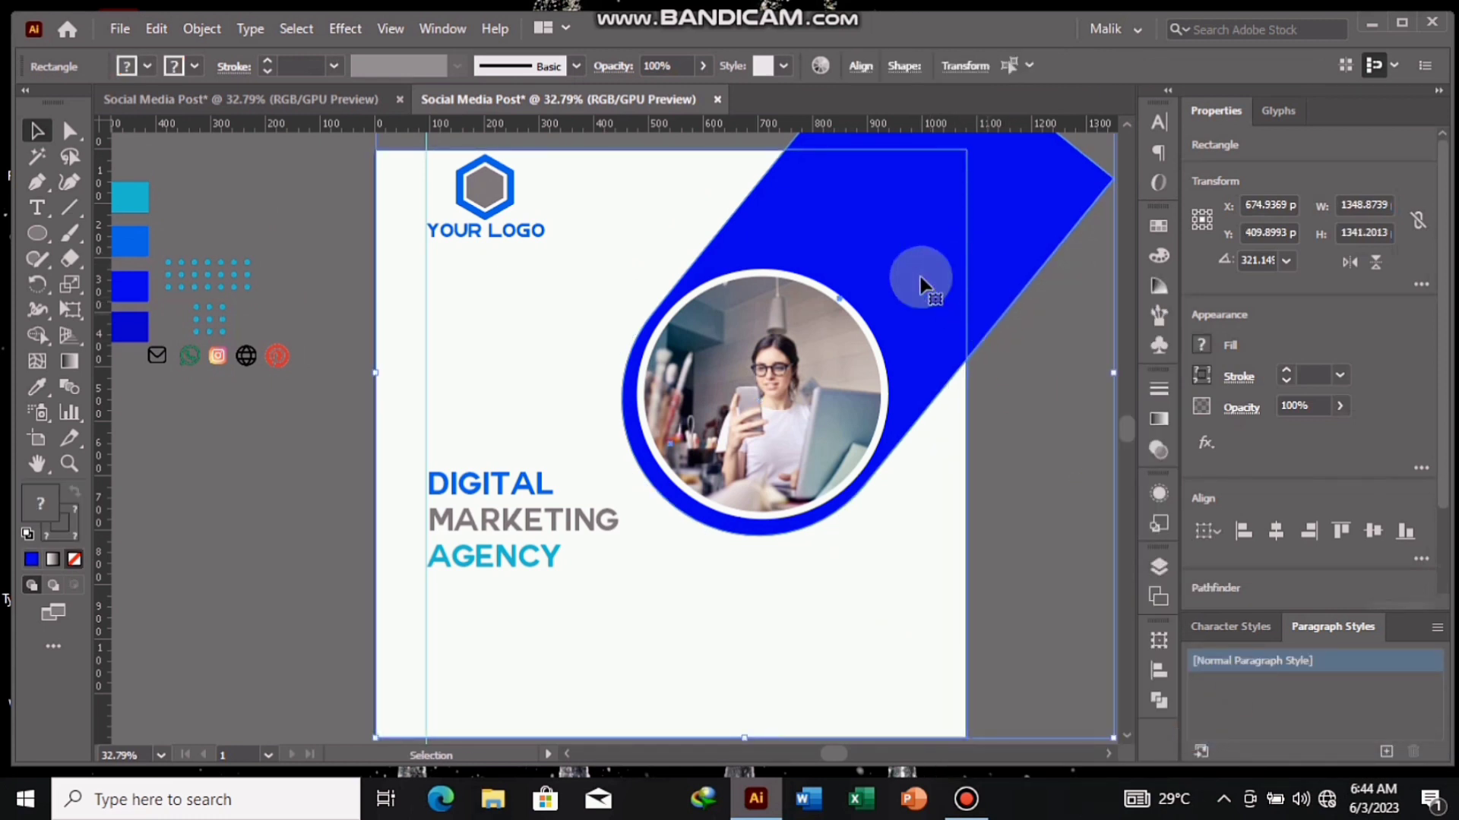
pyautogui.rightClick(921, 281)
pyautogui.click(1038, 473)
pyautogui.click(989, 322)
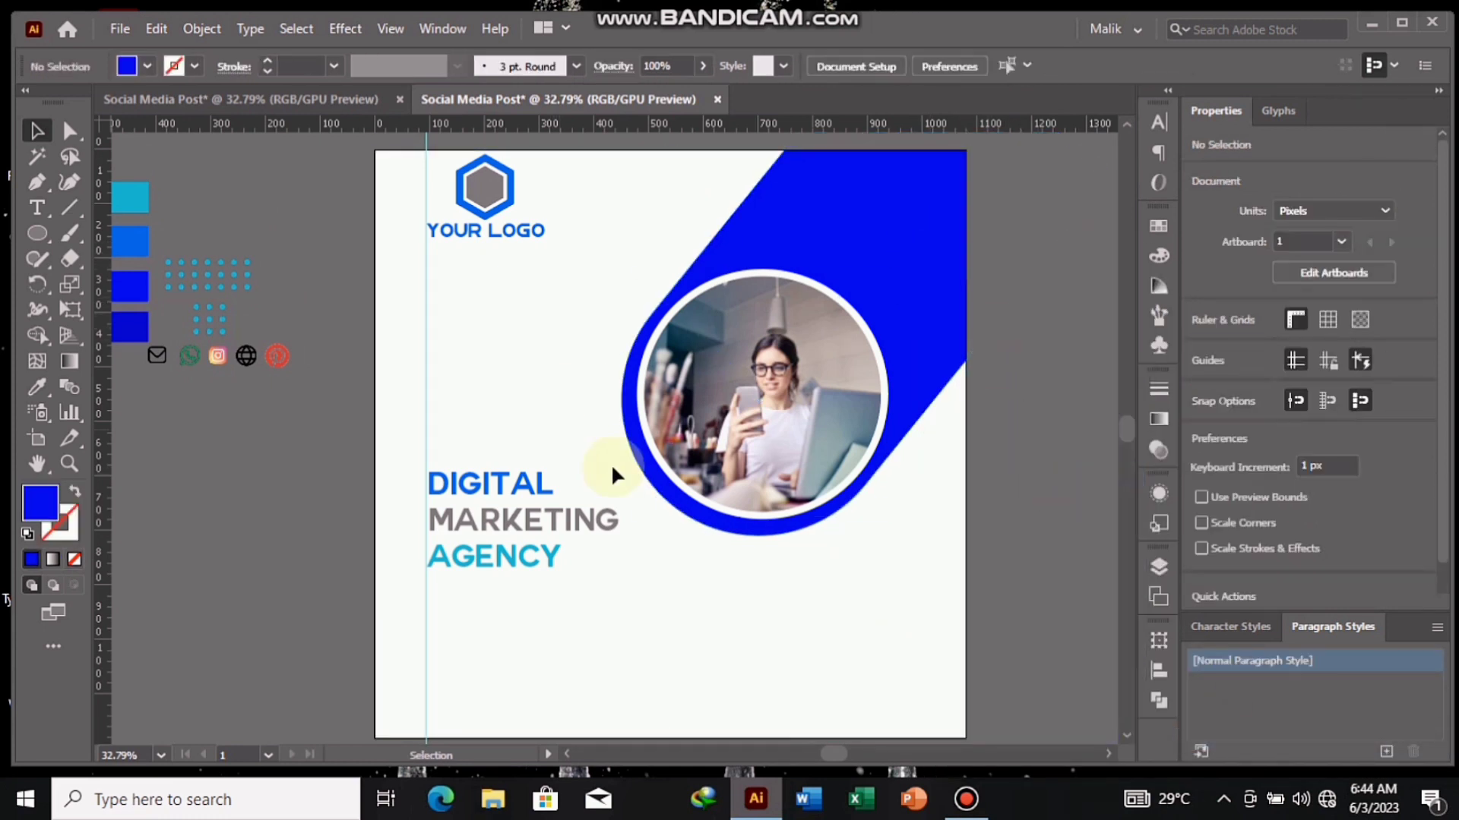
# - Draw a 135 px dark blue circle centred on the artboard's left edge, above the headline
pyautogui.click(36, 233)
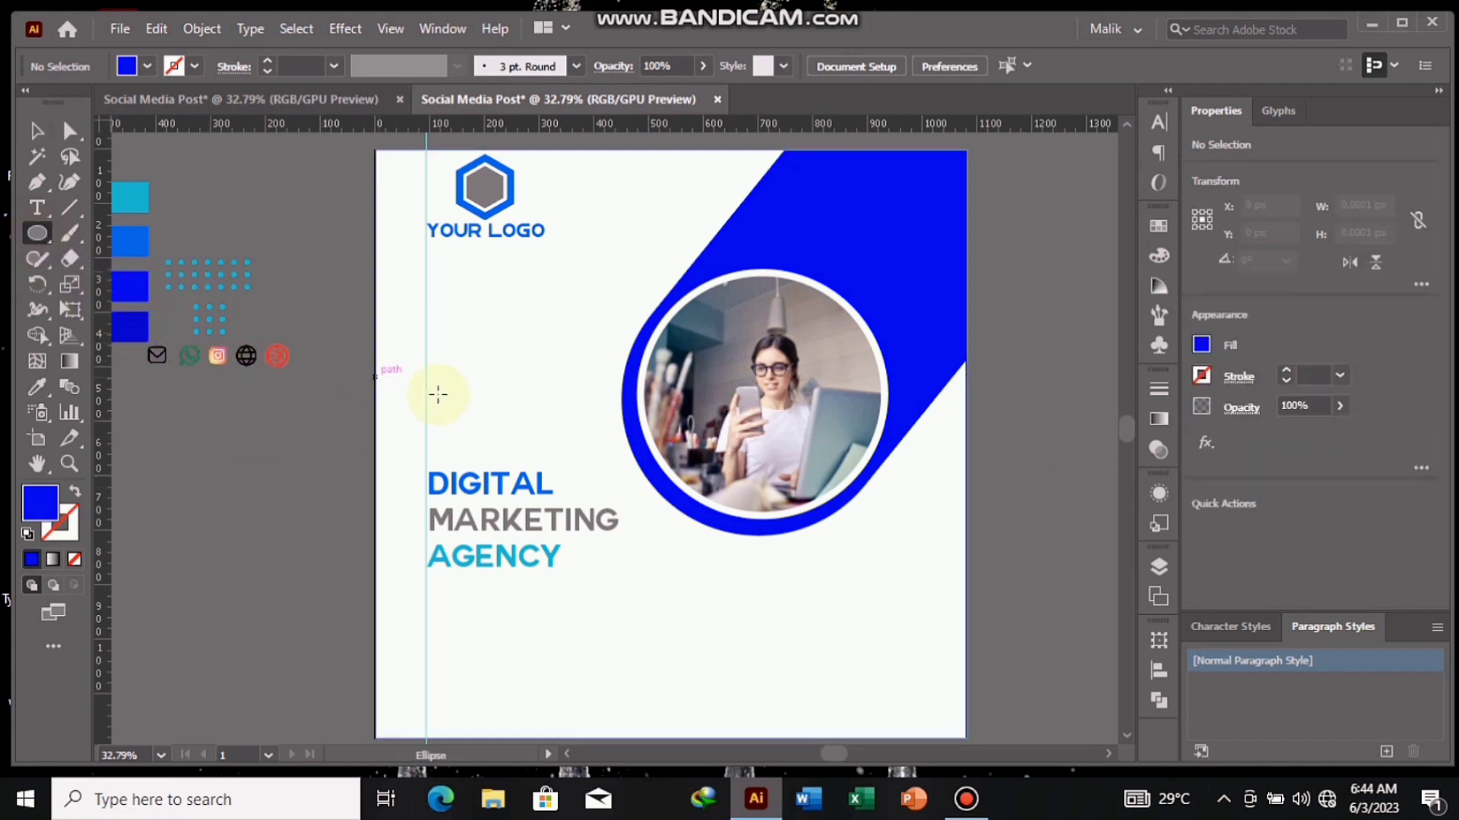
pyautogui.moveTo(400, 368); pyautogui.dragTo(386, 397)
pyautogui.click(36, 131)
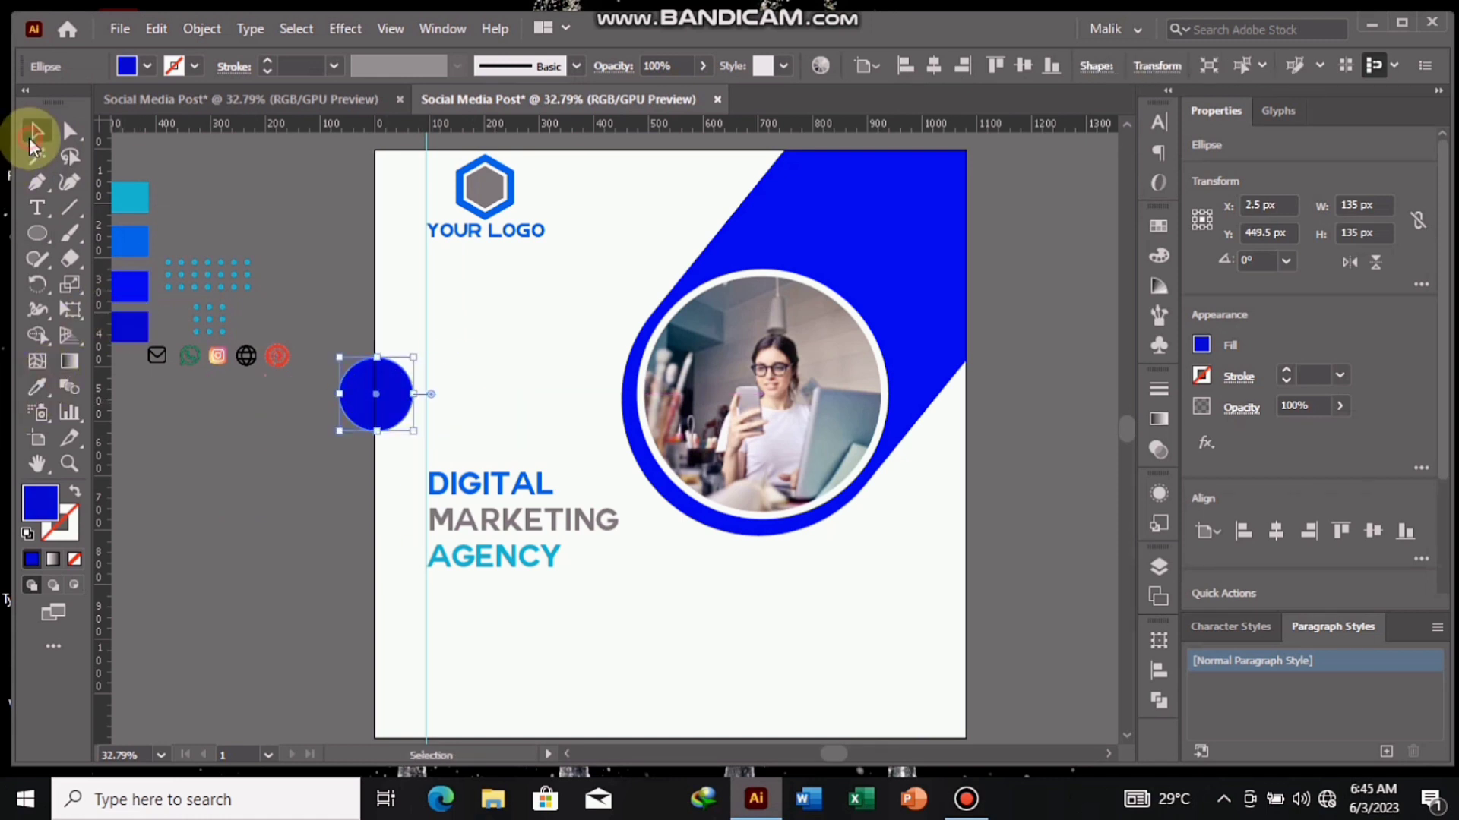
pyautogui.click(267, 454)
# - Send the dark blue edge circle to the back and clip it to the square background with a clipping mask
pyautogui.click(374, 394)
pyautogui.rightClick(380, 395)
pyautogui.moveTo(456, 667)
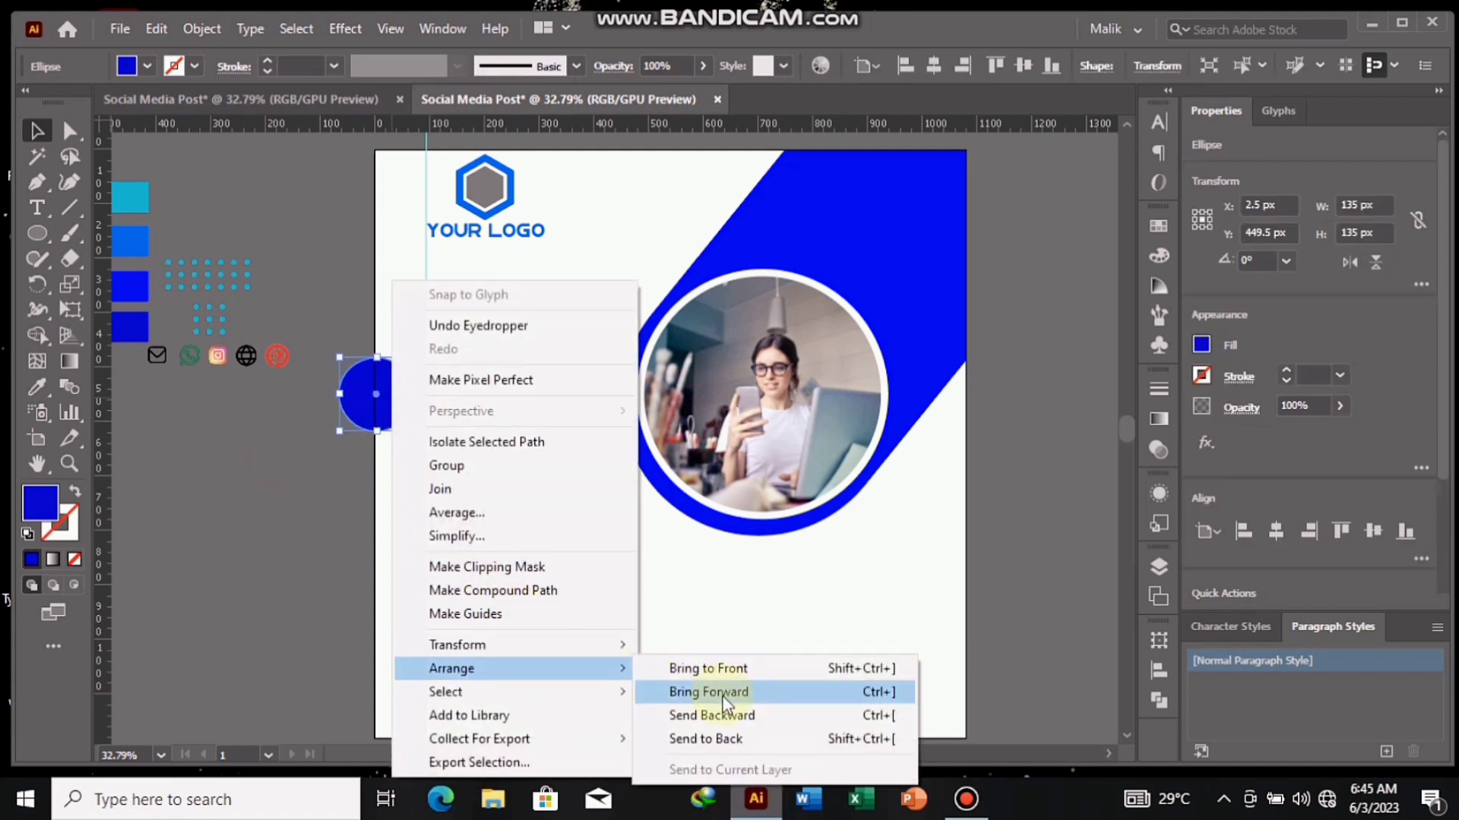
pyautogui.click(706, 739)
pyautogui.keyDown('shift'); pyautogui.click(372, 513); pyautogui.keyUp('shift')
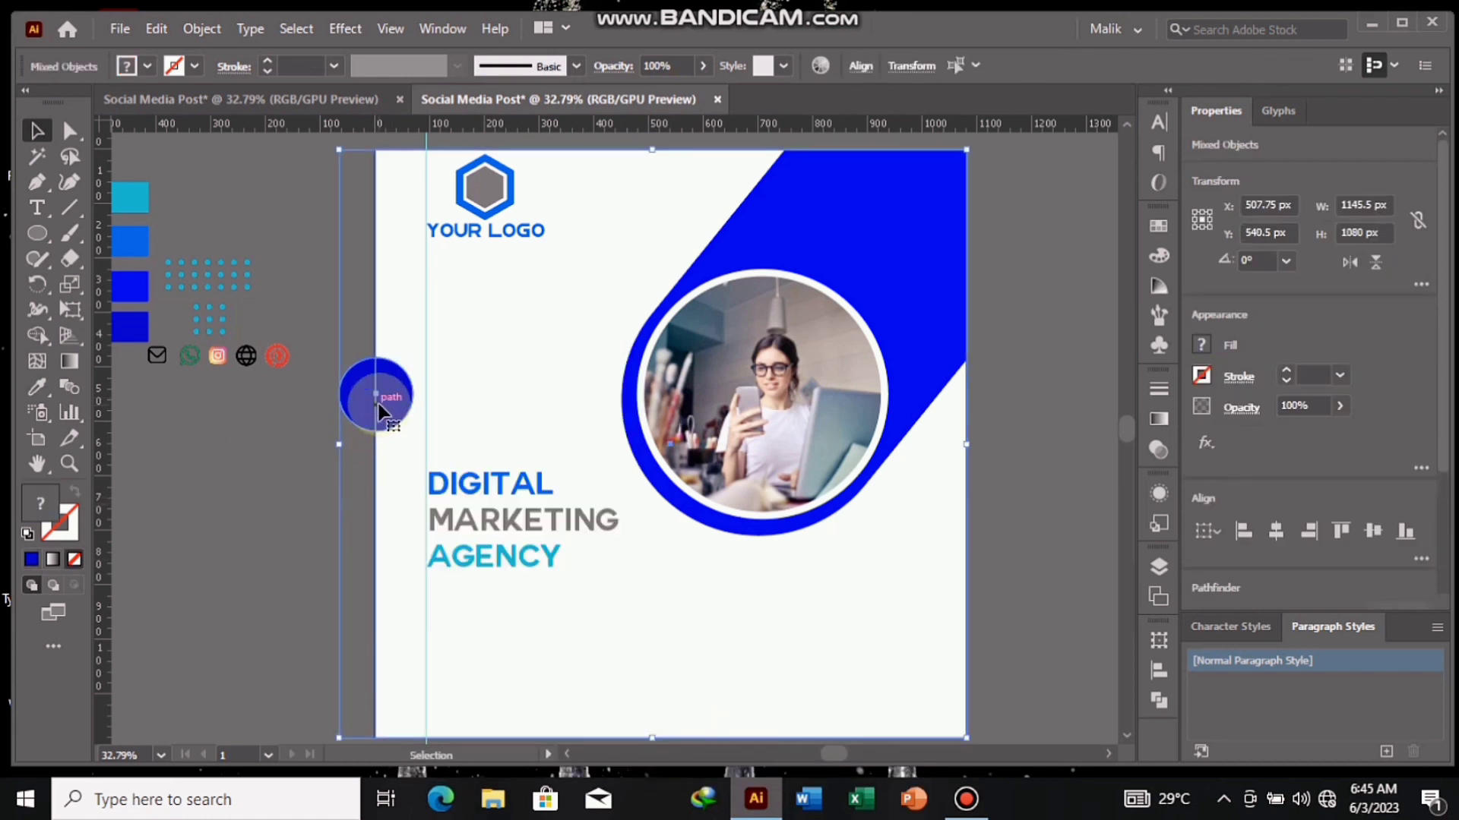
pyautogui.rightClick(384, 398)
pyautogui.click(495, 586)
pyautogui.click(318, 458)
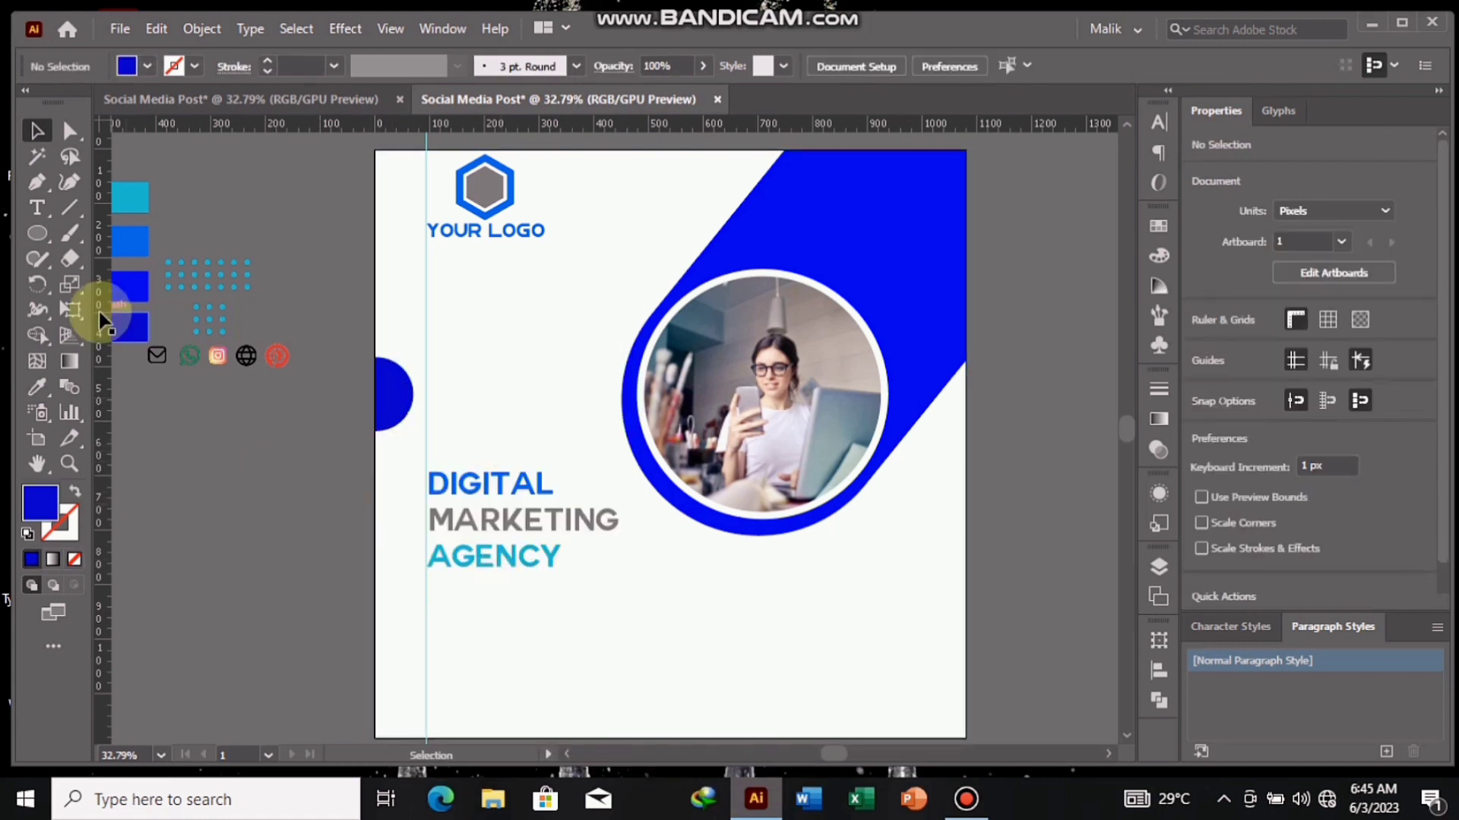
# - Draw a small dark blue circle to the lower right of the word AGENCY
pyautogui.click(37, 233)
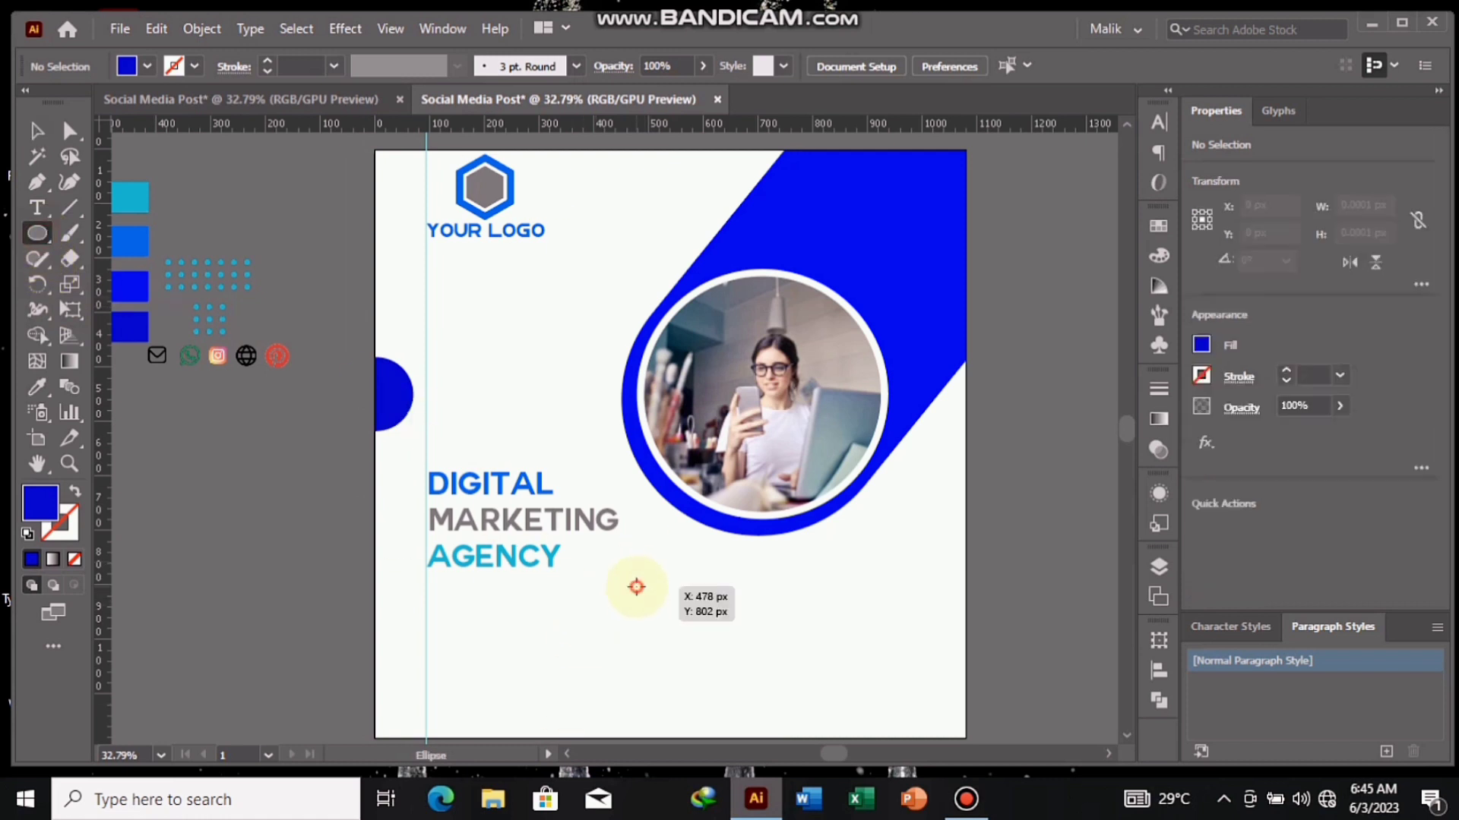
pyautogui.moveTo(636, 586)
pyautogui.mouseDown()
pyautogui.moveTo(676, 626)
pyautogui.moveTo(635, 578)
pyautogui.mouseUp()
pyautogui.click(34, 134)
pyautogui.click(301, 577)
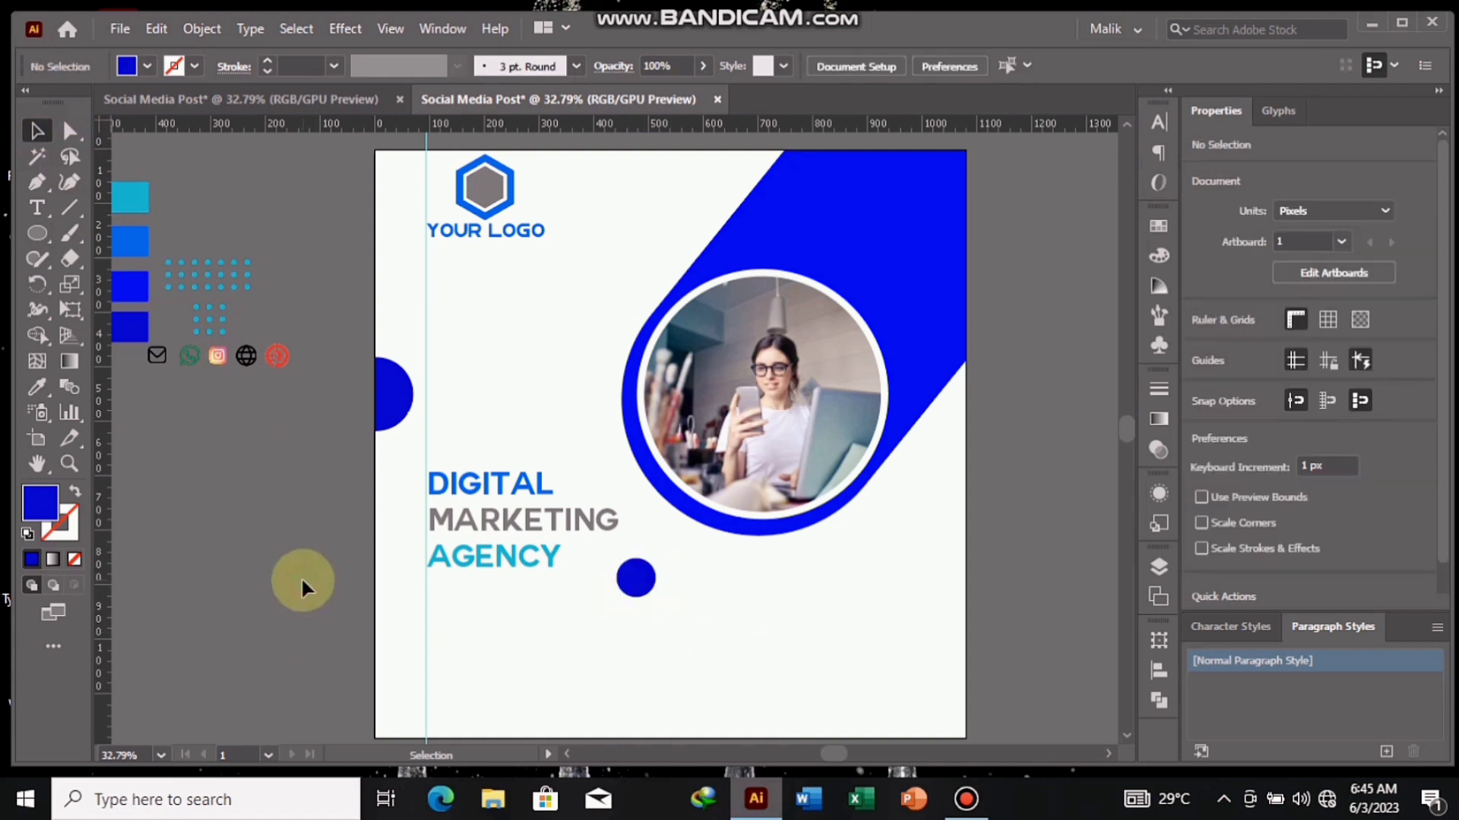
# - Draw a horizontal bar about 727 × 57 px below the headline and fully round its corners to 28.5 px
pyautogui.moveTo(37, 233); pyautogui.dragTo(99, 232)
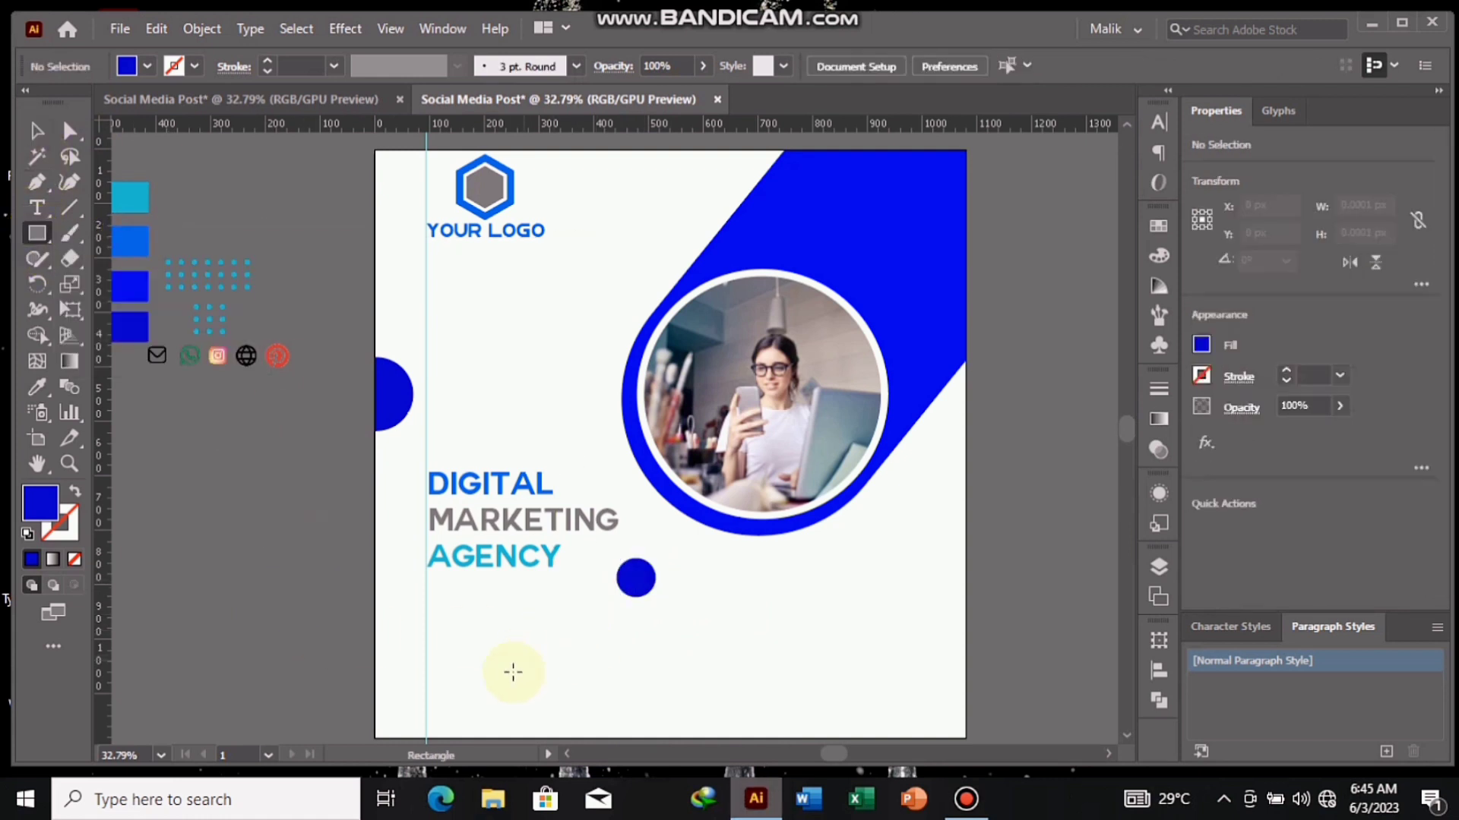
pyautogui.moveTo(497, 640); pyautogui.dragTo(454, 521)
pyautogui.click(69, 130)
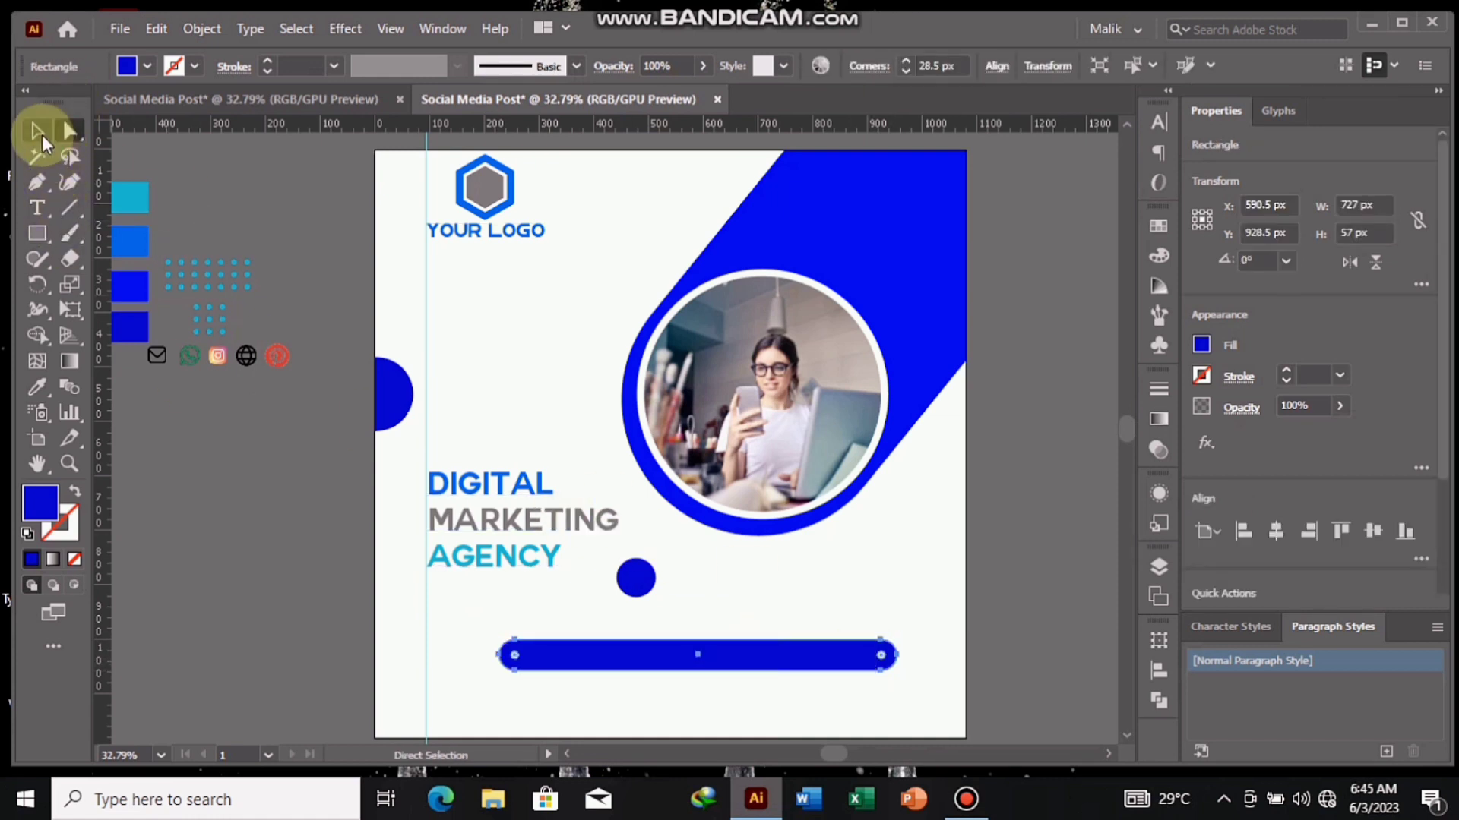
# - Fill the rounded bar with the medium blue palette colour and shift it slightly left along the artboard's lower part
pyautogui.click(37, 386)
pyautogui.click(129, 196)
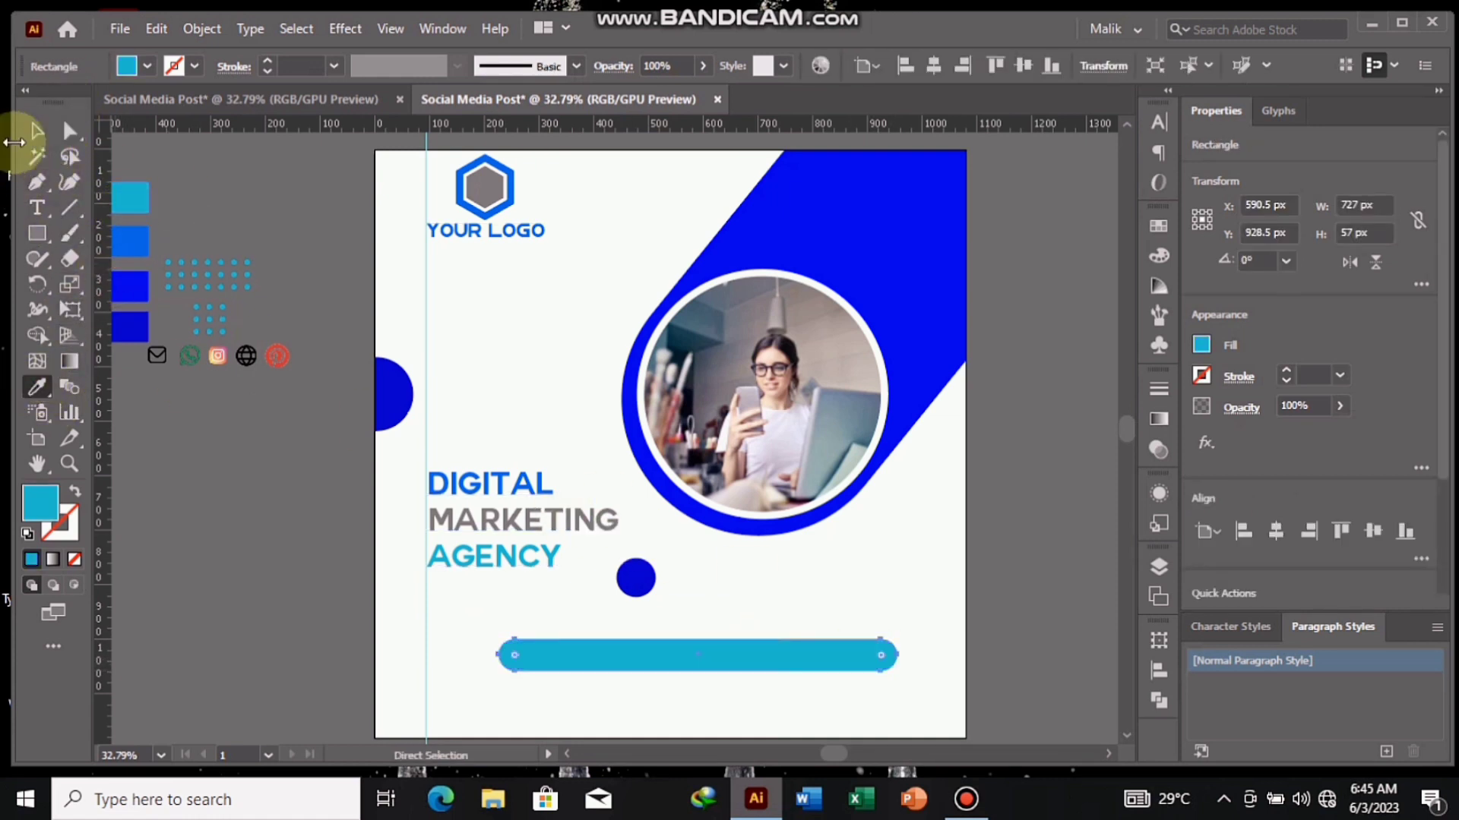
pyautogui.click(135, 236)
pyautogui.click(33, 131)
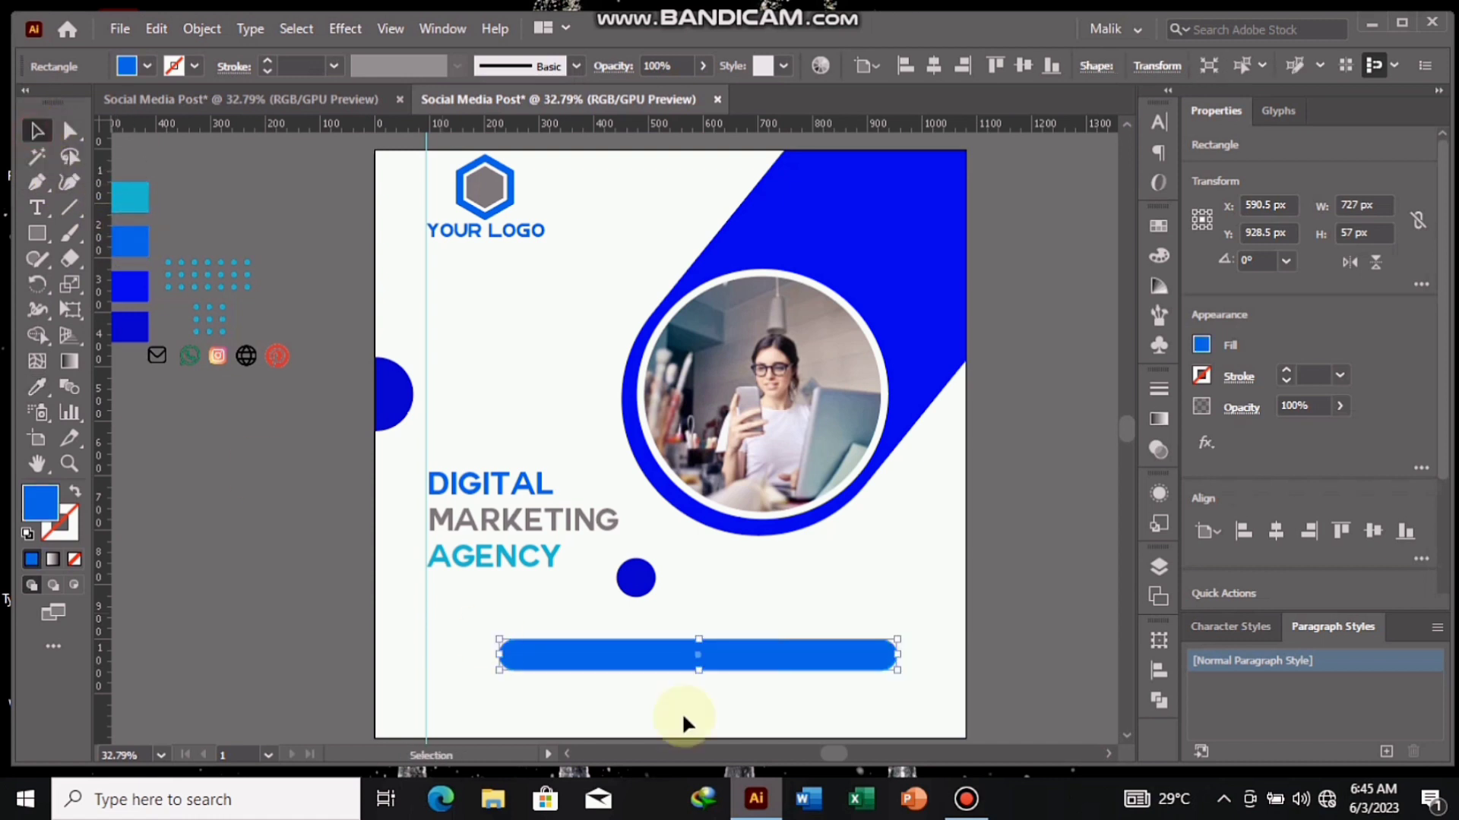
pyautogui.click(325, 482)
pyautogui.moveTo(703, 667); pyautogui.dragTo(688, 658)
pyautogui.click(275, 566)
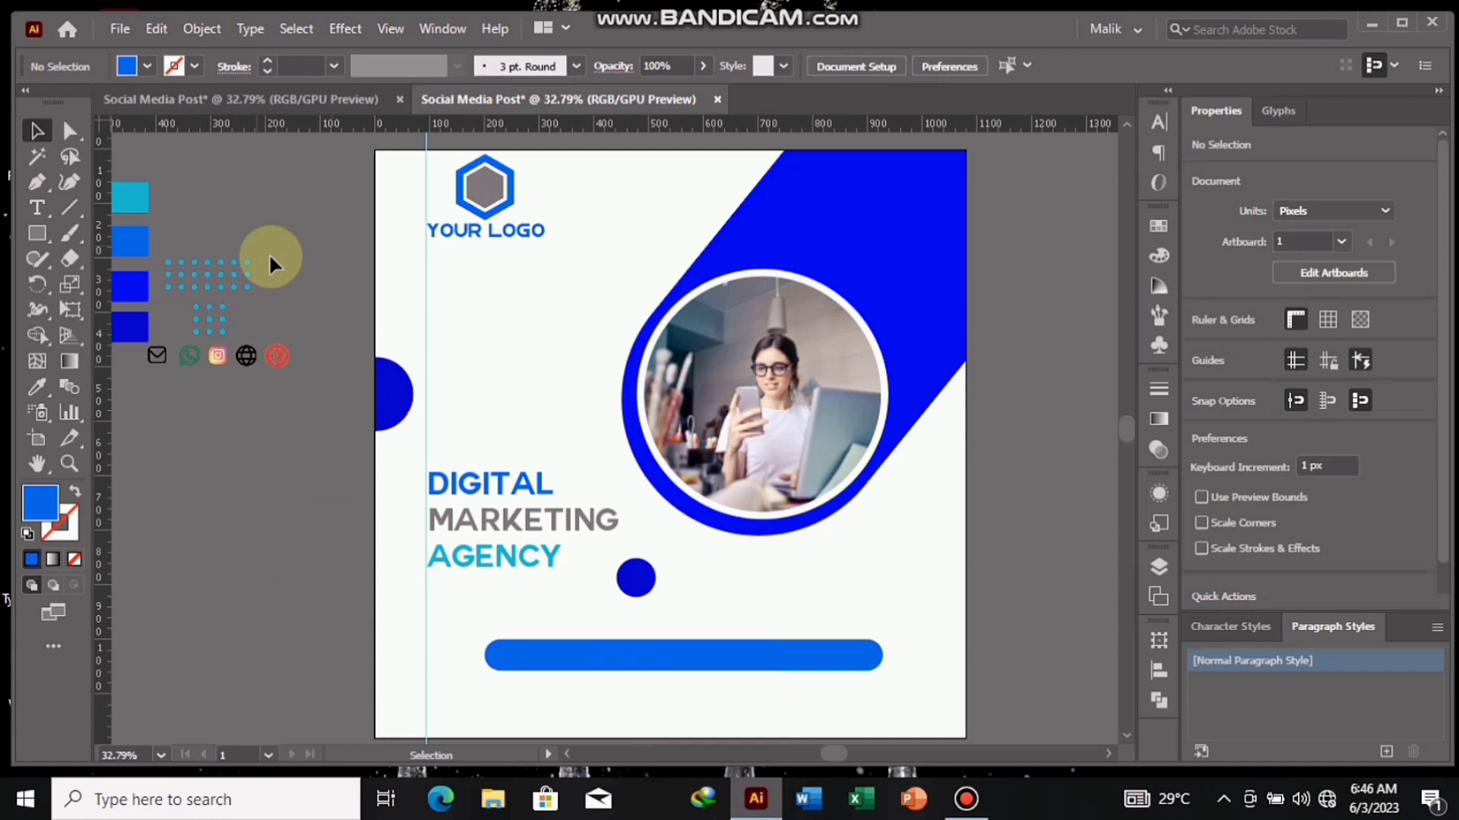
# - Recolour the wide dot grid beside the artboard to white
pyautogui.click(206, 287)
pyautogui.click(38, 386)
pyautogui.click(166, 198)
pyautogui.click(45, 132)
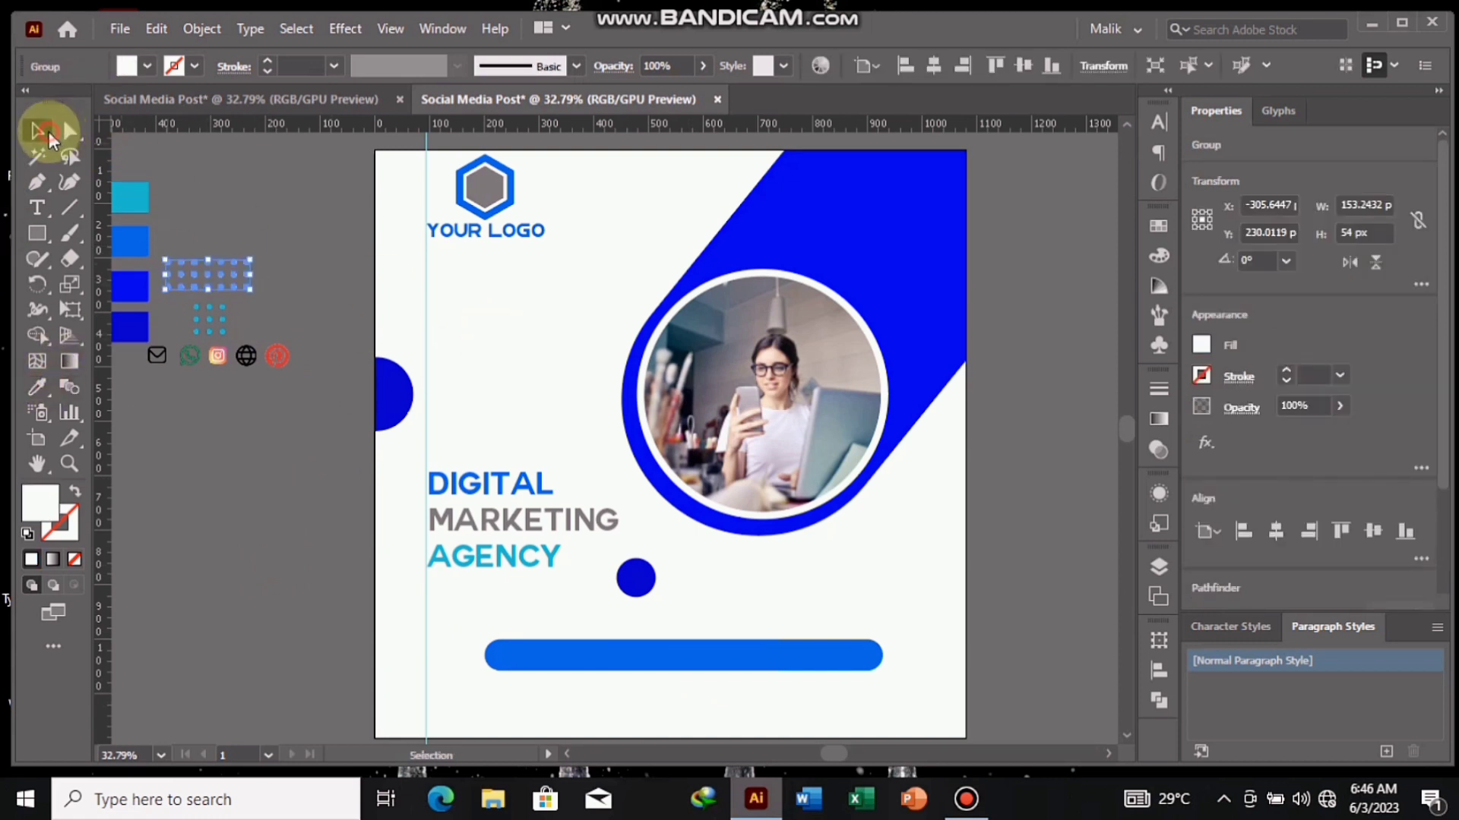
# - Move the white dot grid onto the blue shape in the artboard's upper-right corner and bring it to the front
pyautogui.moveTo(221, 278); pyautogui.dragTo(914, 183)
pyautogui.rightClick(914, 182)
pyautogui.moveTo(1077, 456)
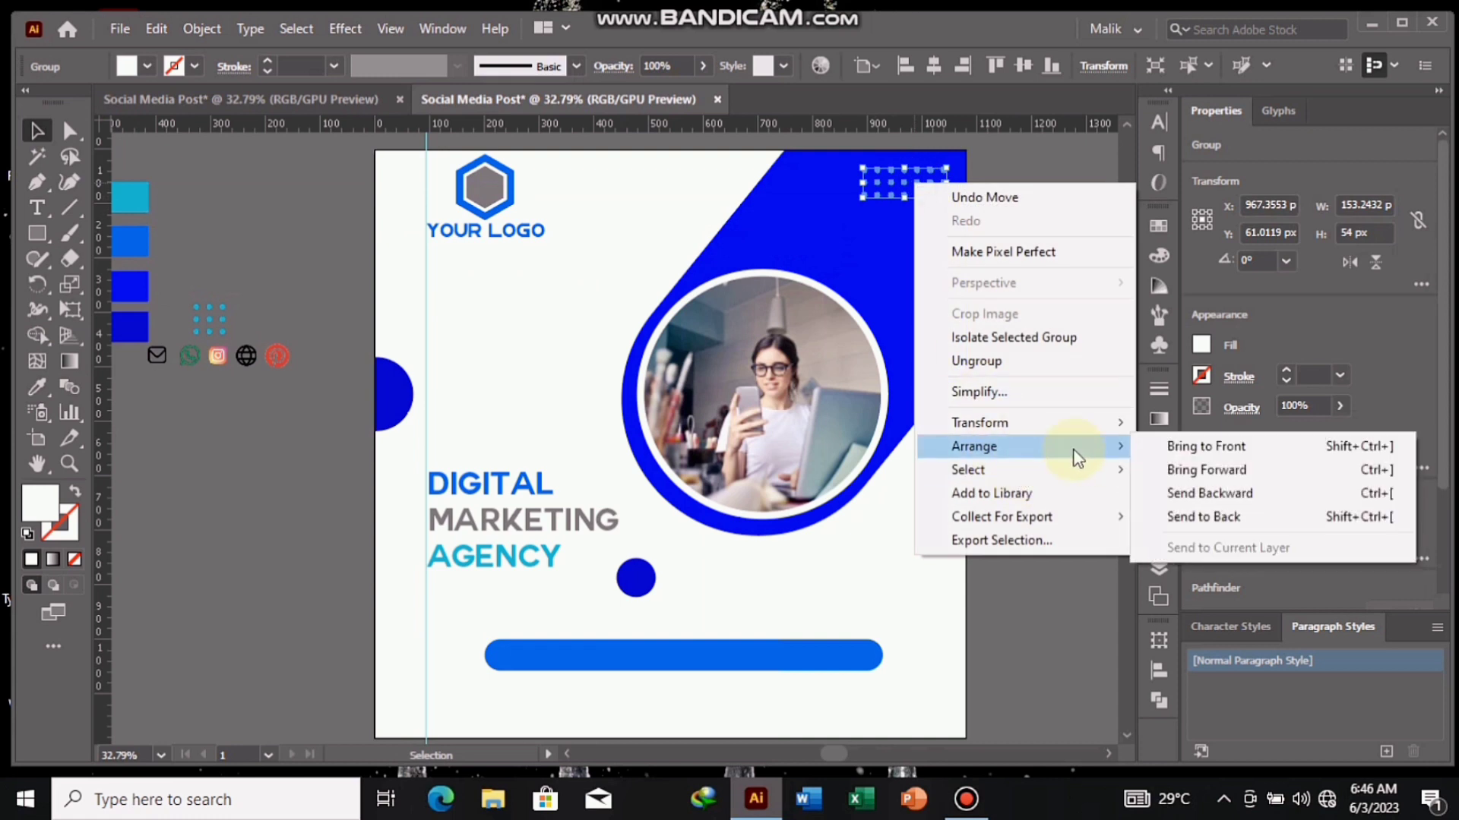
pyautogui.click(1193, 442)
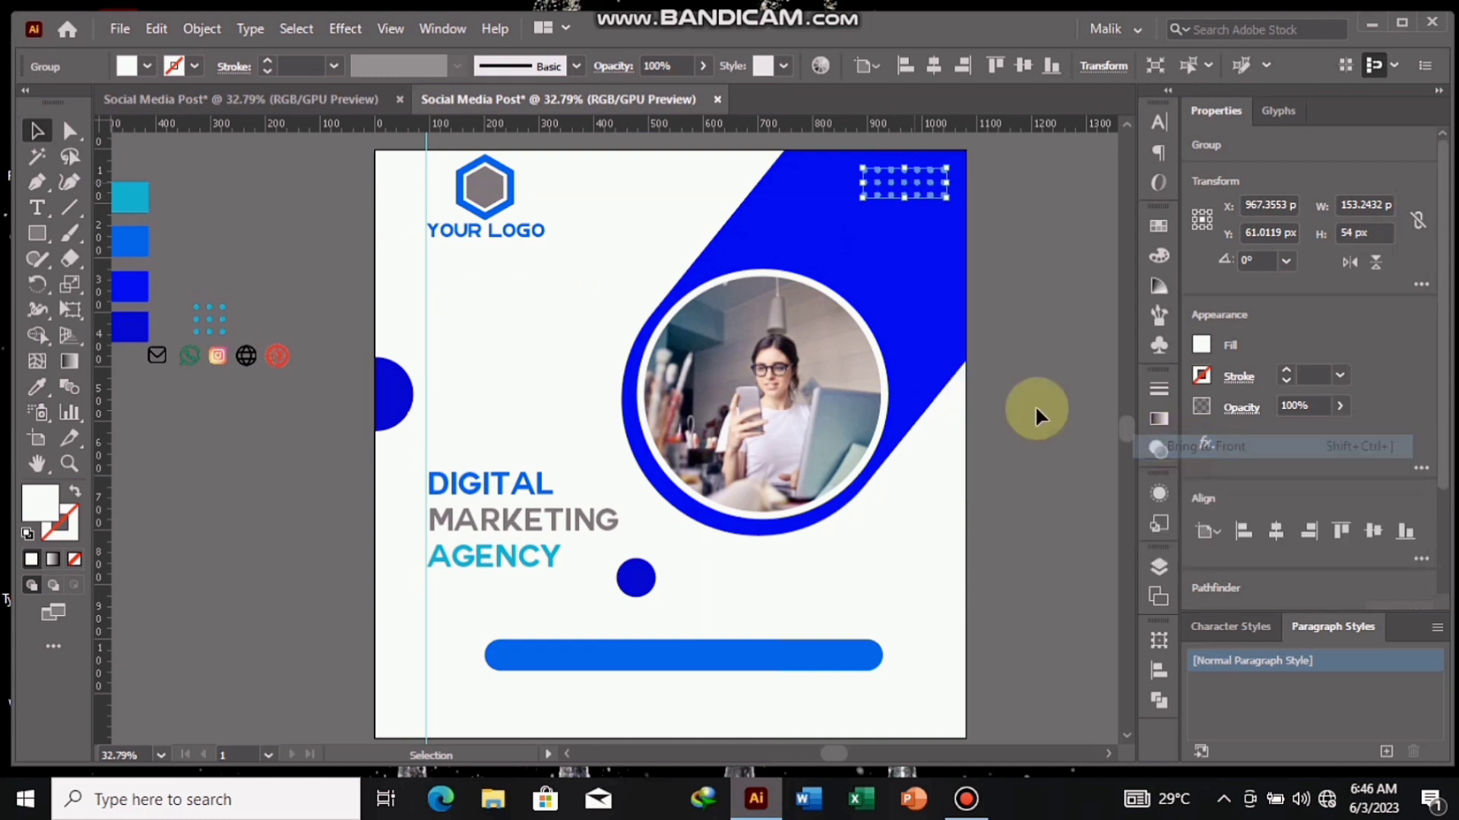
pyautogui.click(1081, 298)
# - Set the white dot grid's opacity to 80%
pyautogui.click(924, 185)
pyautogui.moveTo(1305, 402); pyautogui.dragTo(1270, 405)
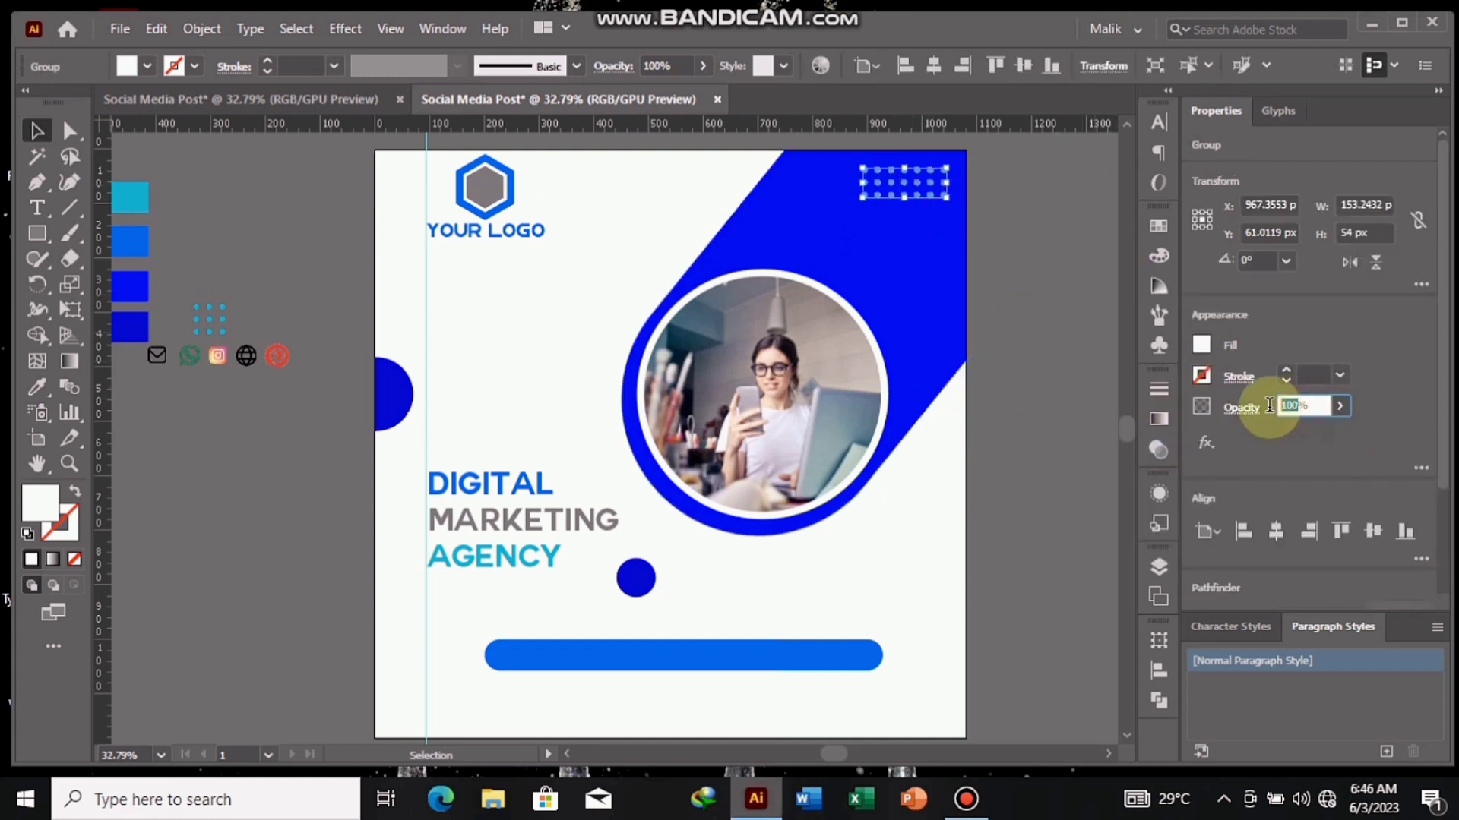
pyautogui.write('80')
pyautogui.click(886, 299)
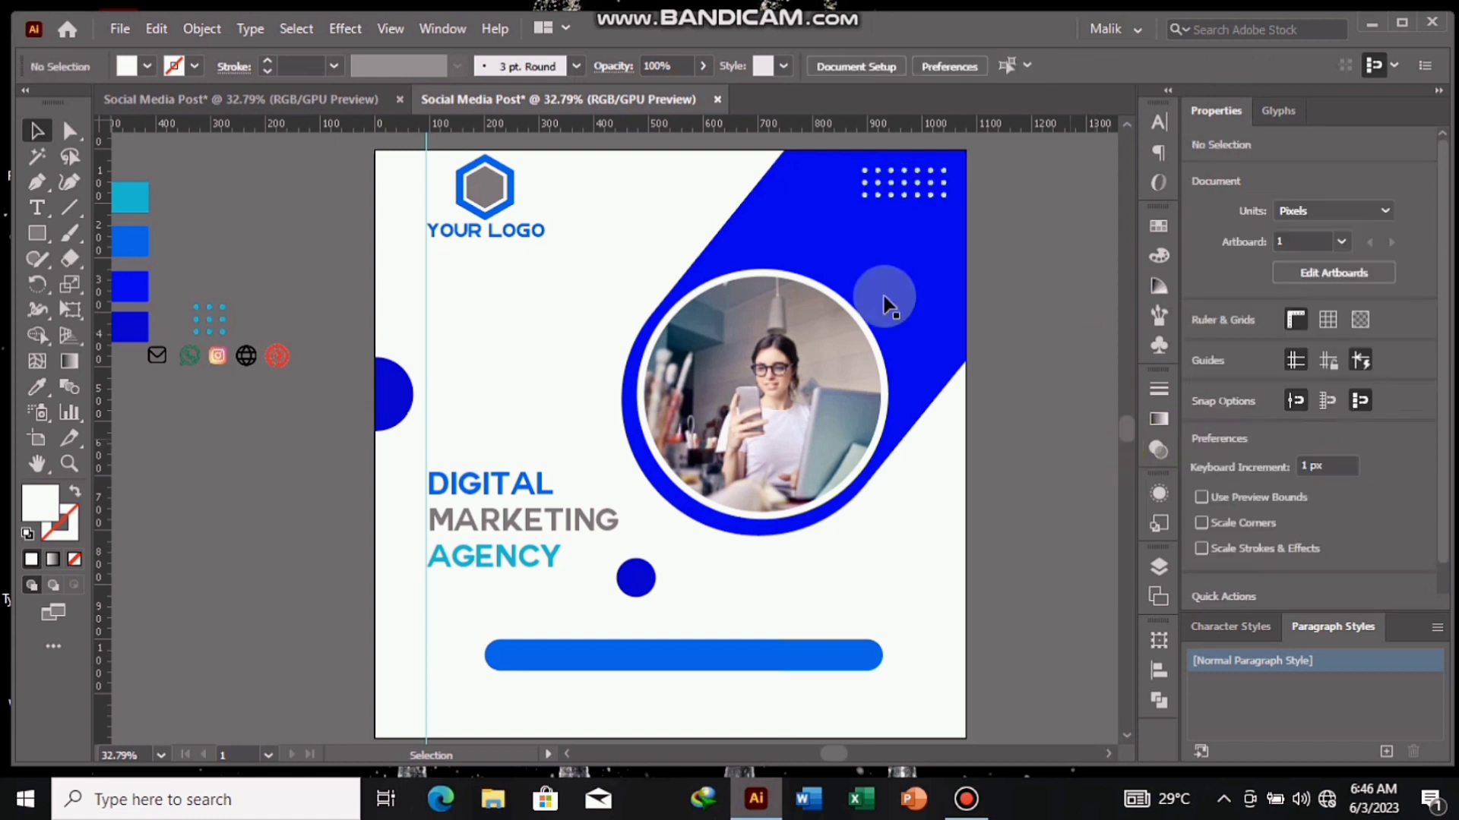
# - Move the small square dot grid to the lower right of the photo and fill it with the medium blue palette colour
pyautogui.moveTo(210, 319); pyautogui.dragTo(913, 508)
pyautogui.click(134, 247)
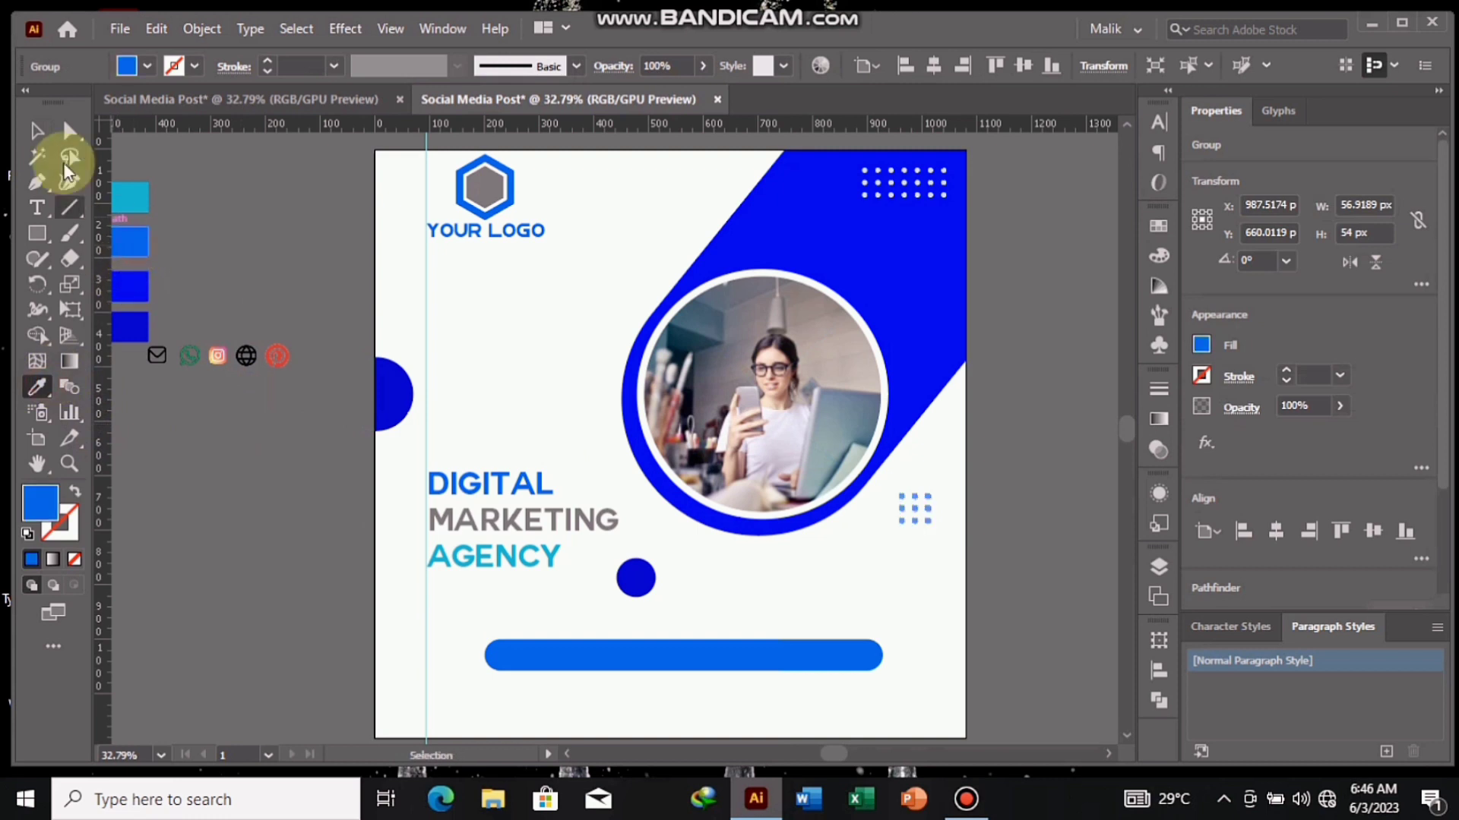
pyautogui.click(49, 131)
pyautogui.click(210, 216)
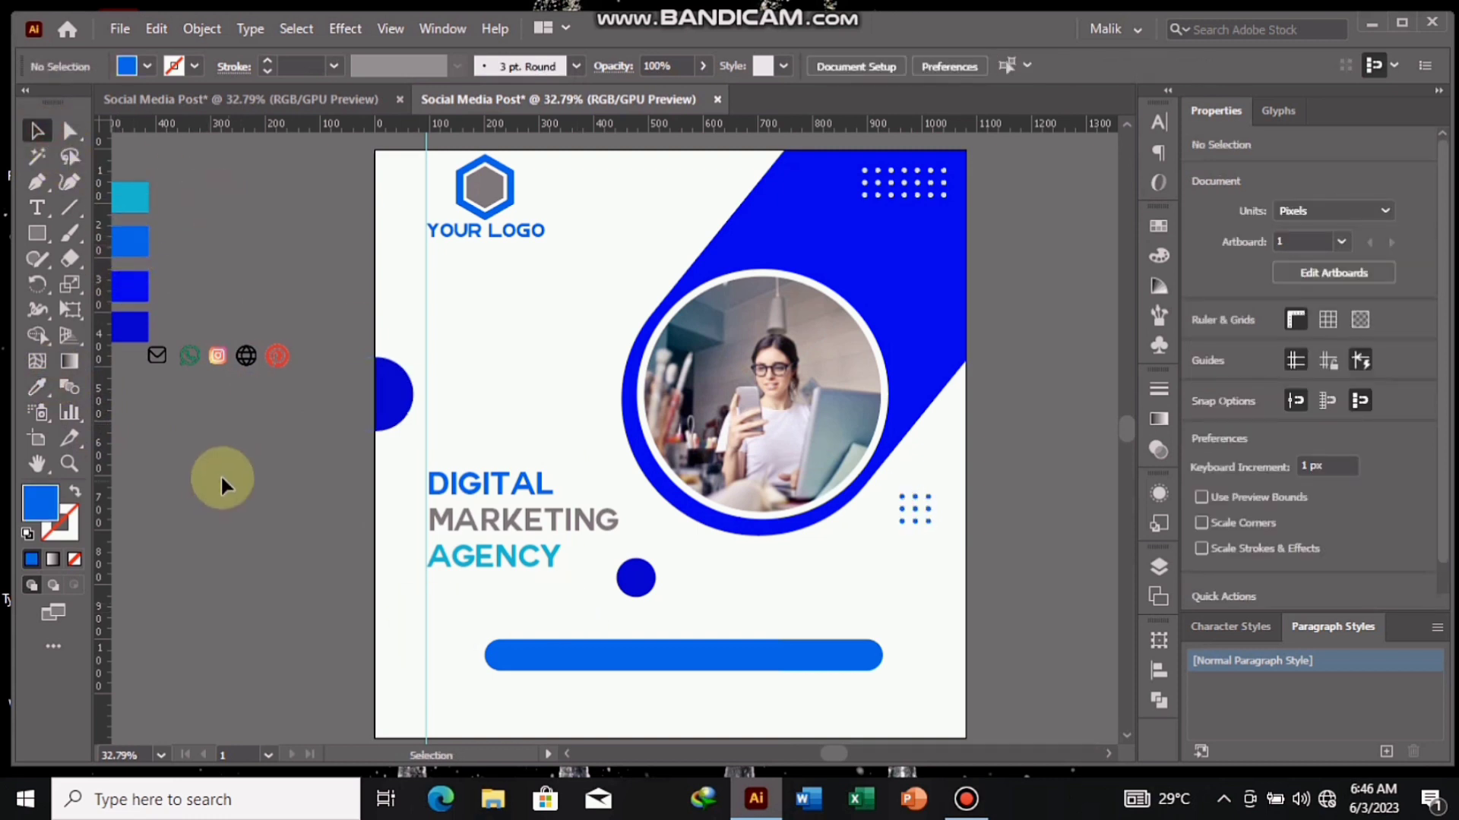
# - Move the WhatsApp icon onto the left end of the blue bar and bring it in front of the bar
pyautogui.moveTo(189, 358); pyautogui.dragTo(517, 660)
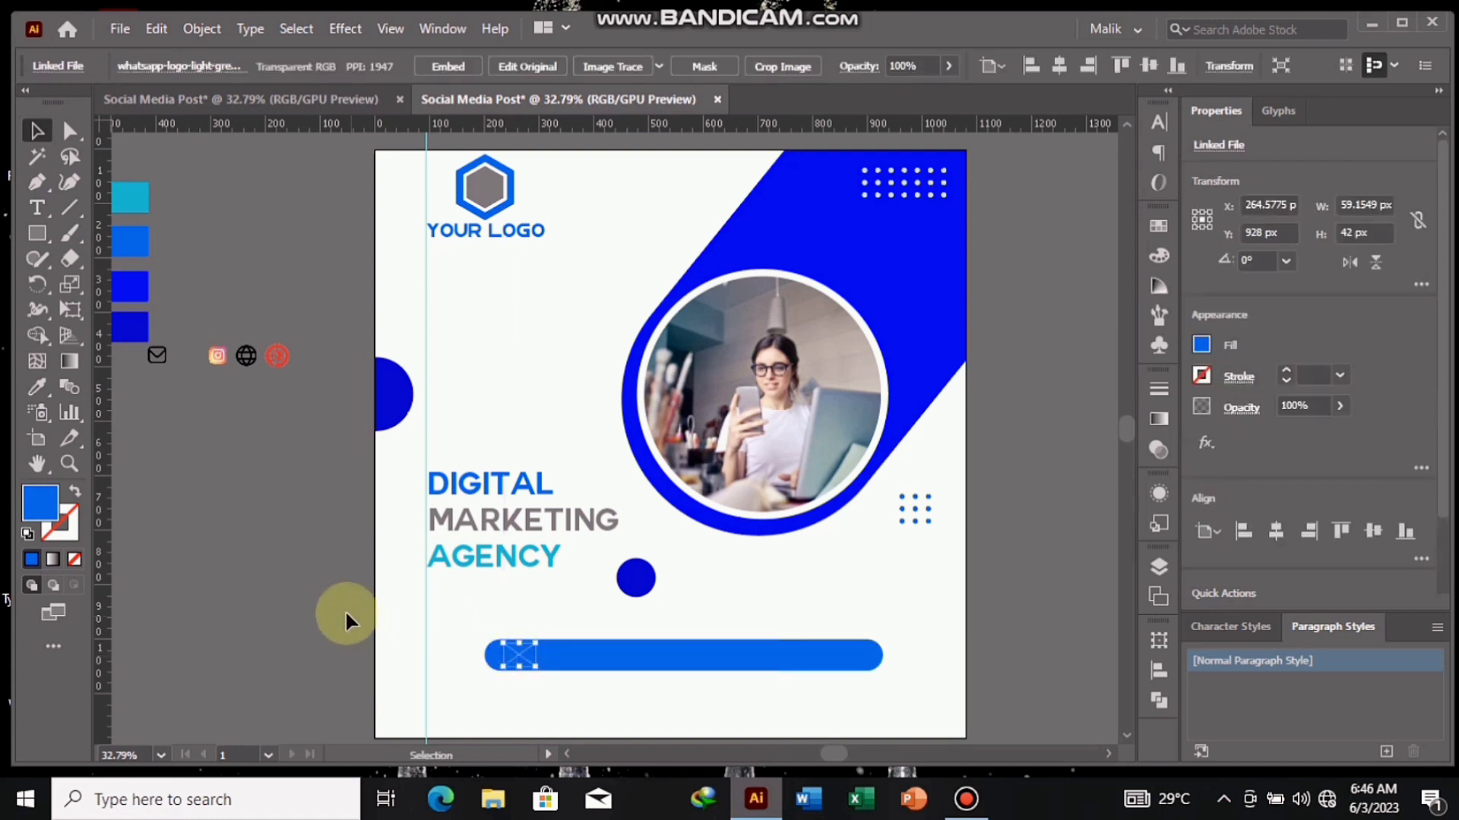
pyautogui.rightClick(521, 658)
pyautogui.moveTo(646, 514)
pyautogui.click(774, 567)
pyautogui.click(300, 564)
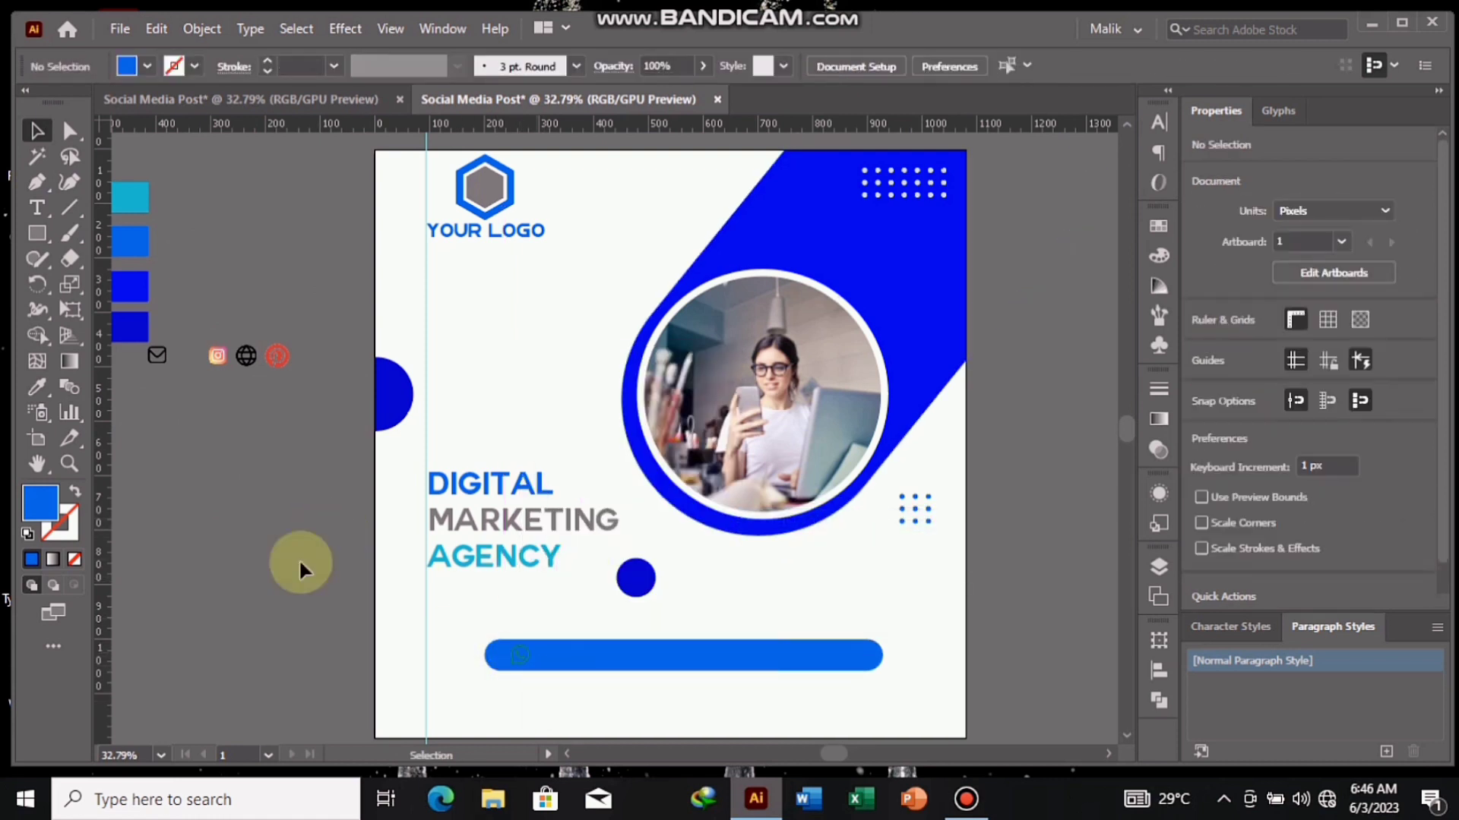
# - Add a text line with the contact phone number in 24 pt Myriad Pro on the empty canvas left of the artboard
pyautogui.click(38, 211)
pyautogui.click(185, 495)
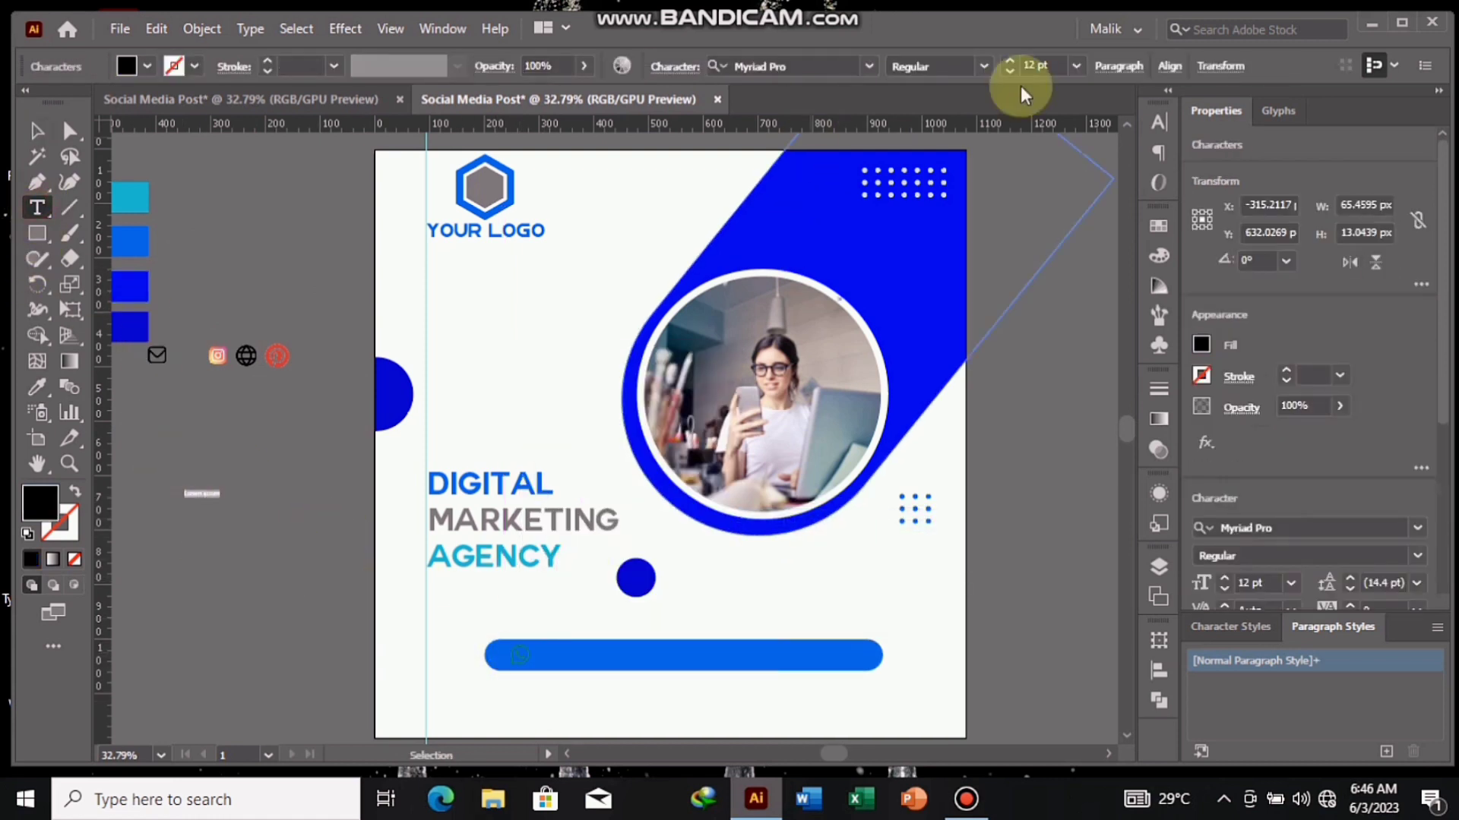
pyautogui.click(1075, 66)
pyautogui.click(1106, 352)
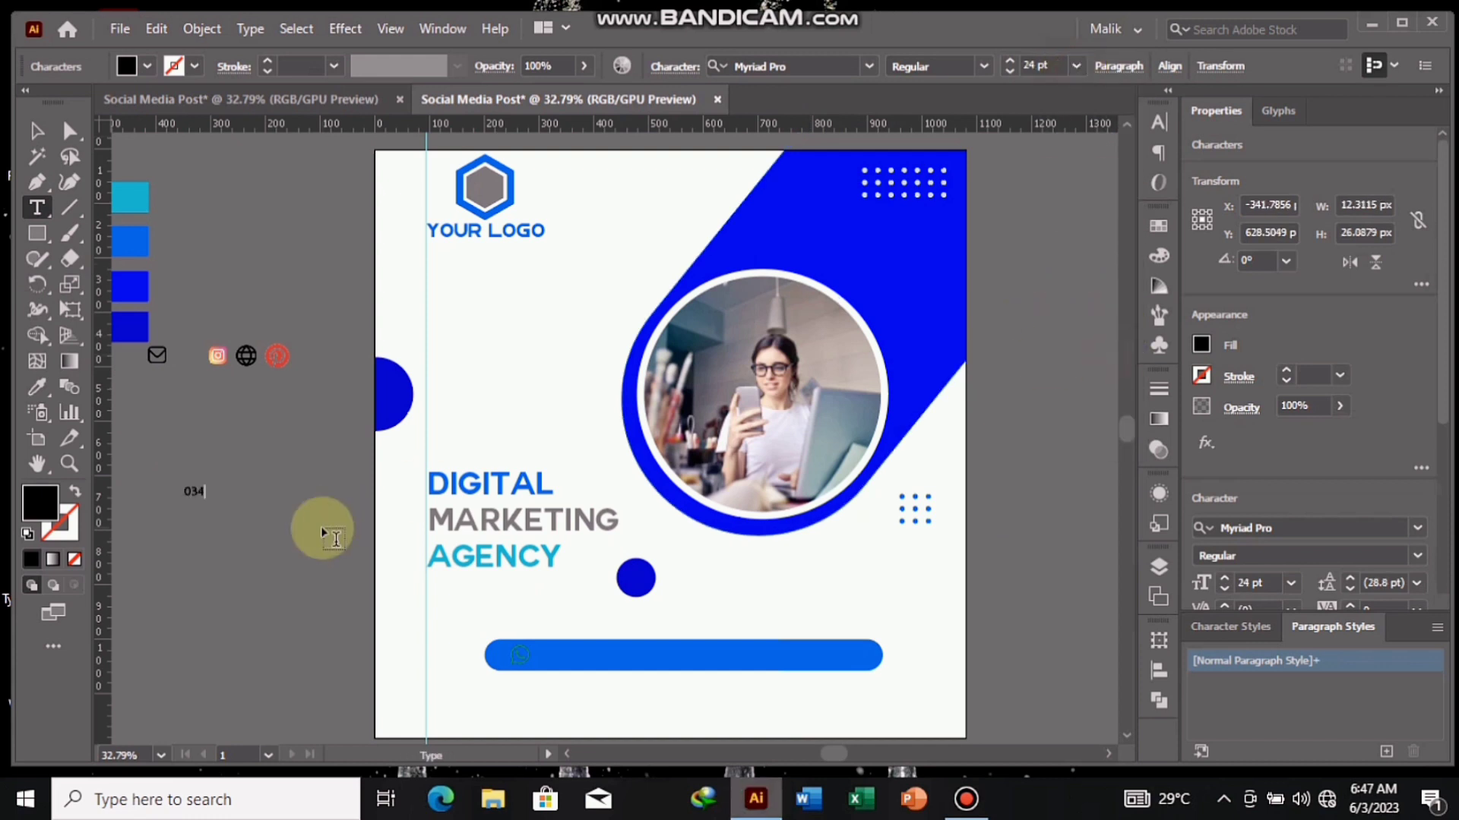
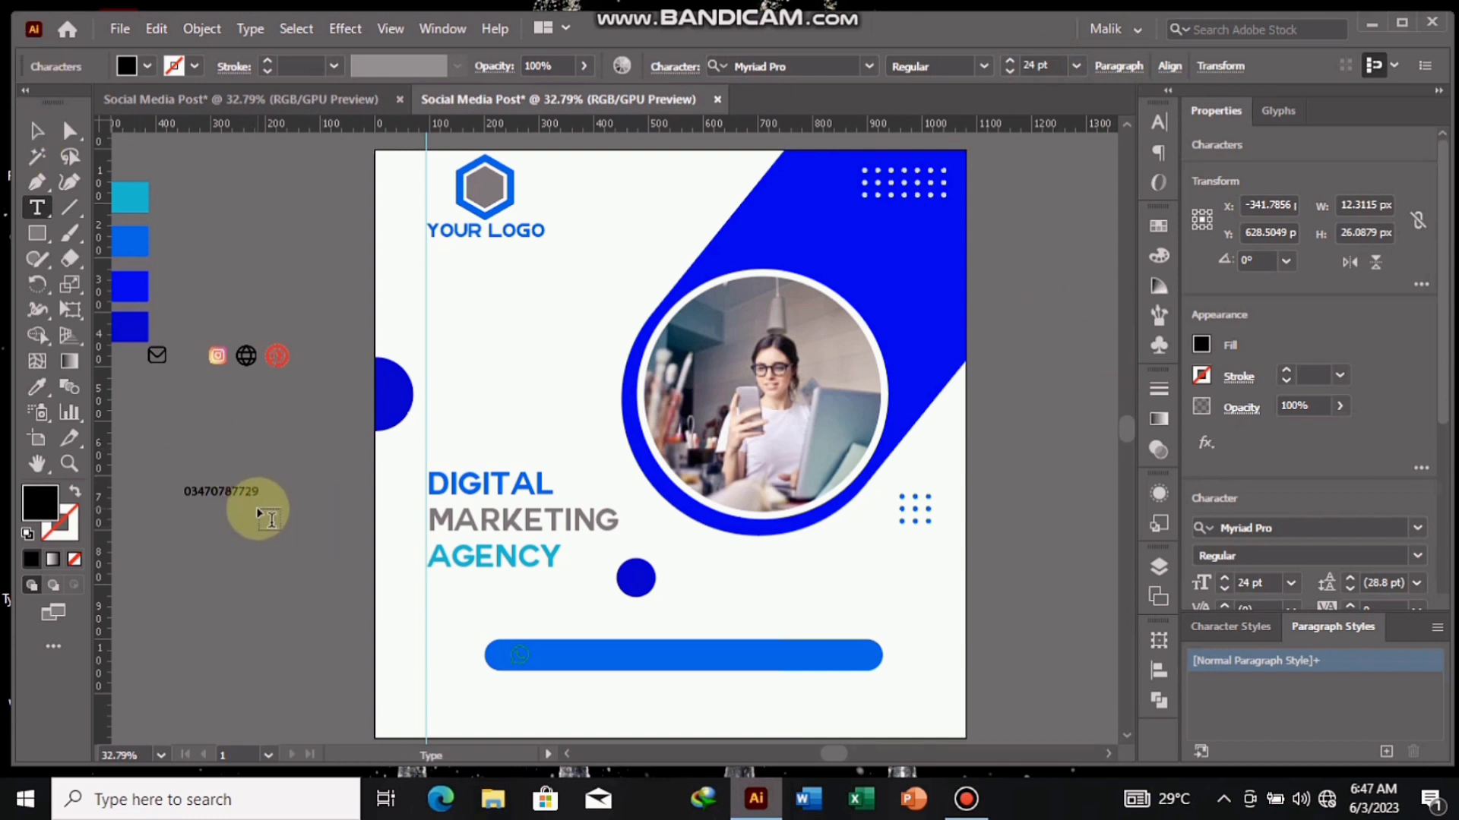
# - Change the phone number text's fill to white
pyautogui.click(194, 67)
pyautogui.click(134, 67)
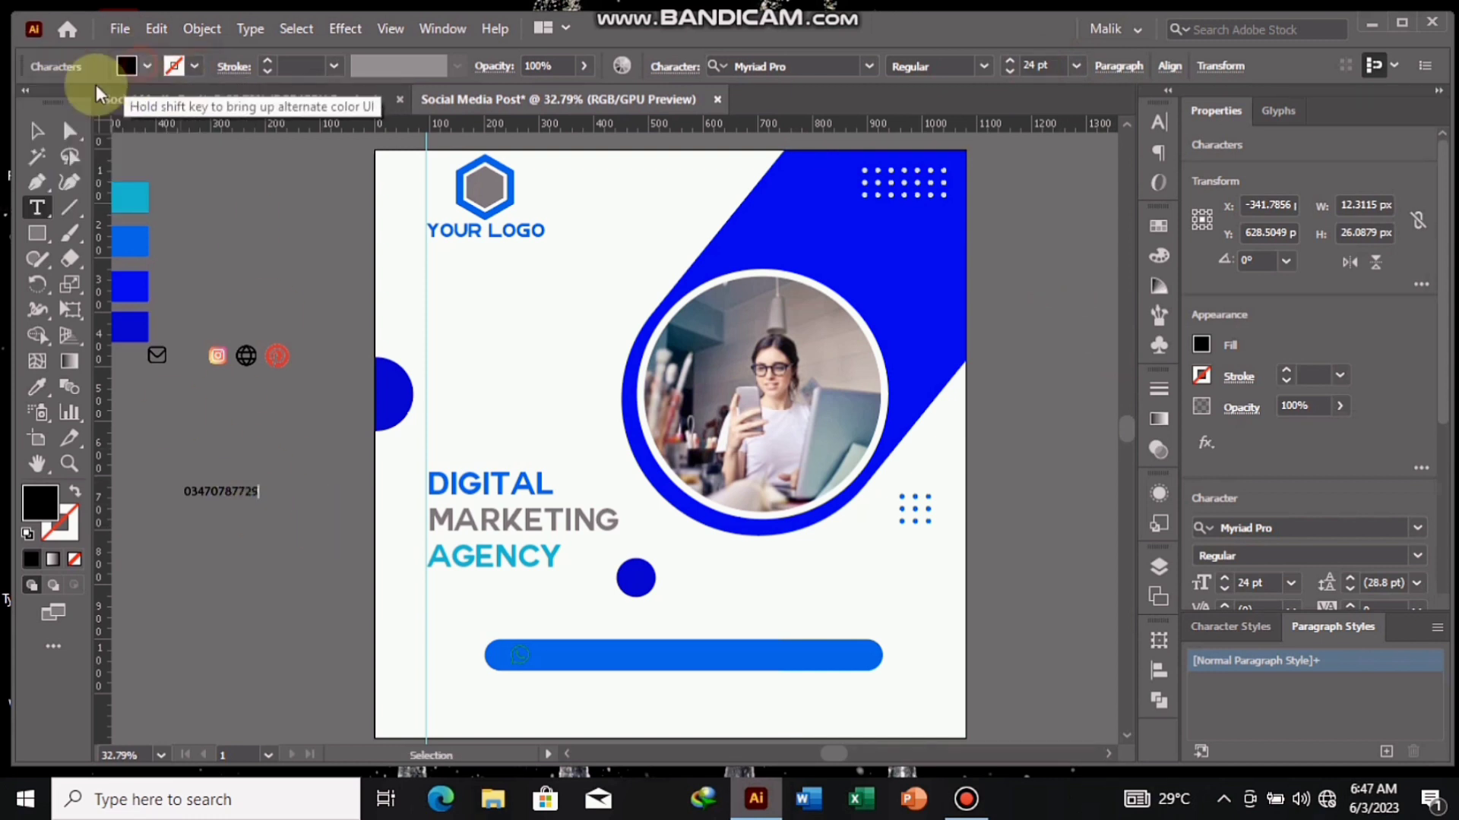
pyautogui.click(43, 104)
pyautogui.click(240, 495)
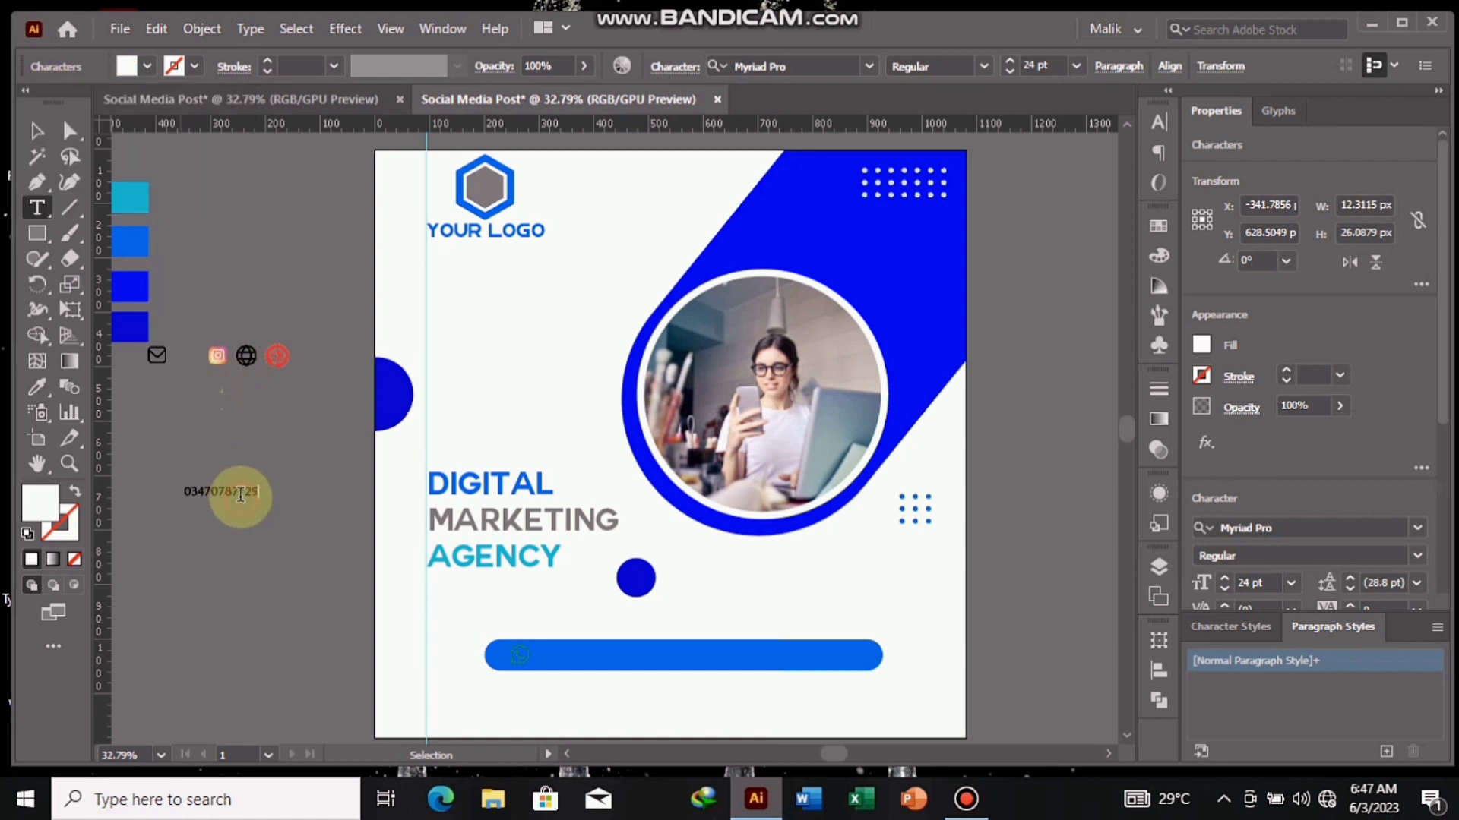
pyautogui.click(35, 124)
pyautogui.click(129, 66)
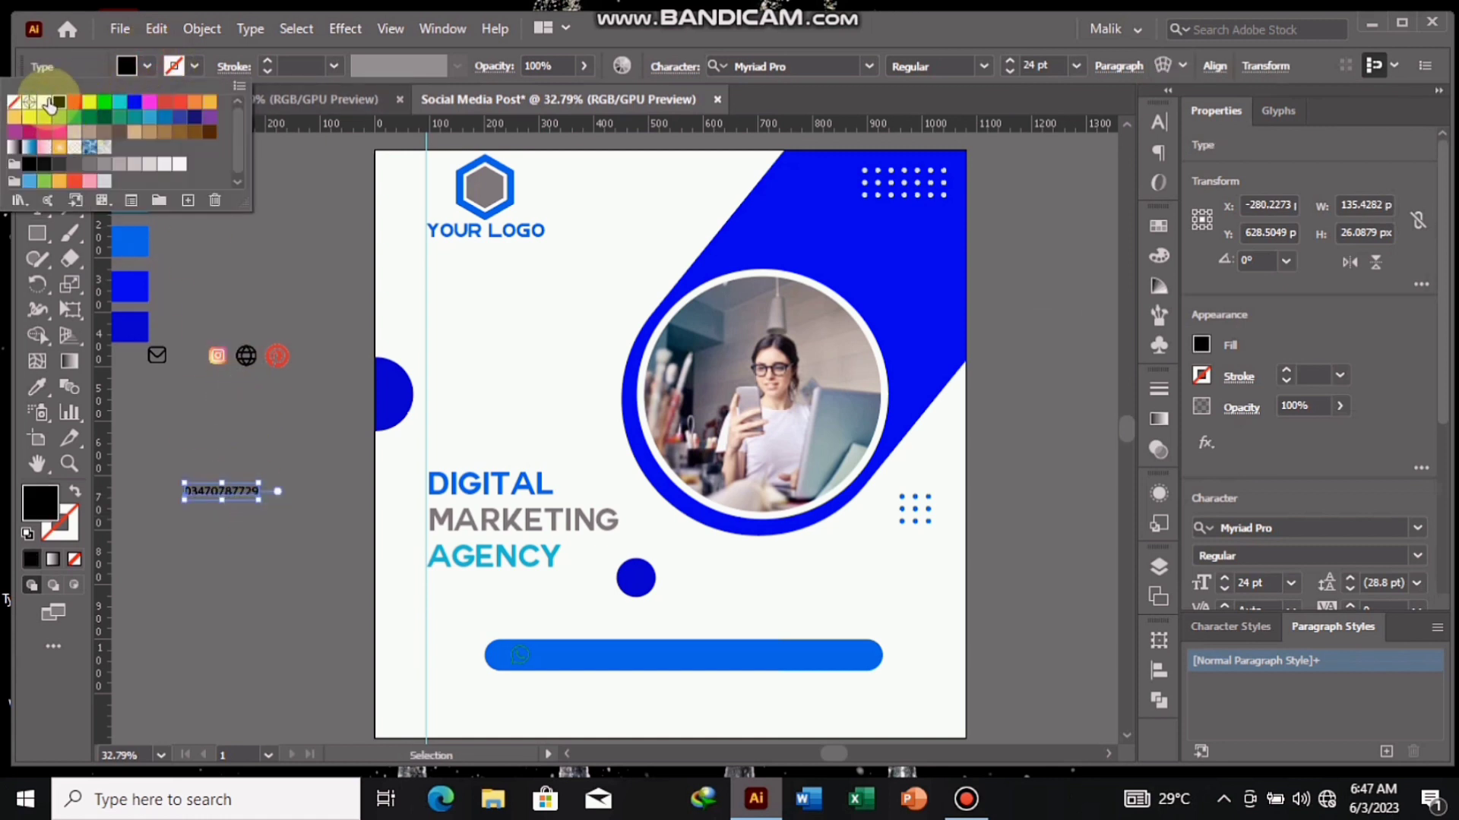
pyautogui.click(44, 101)
# - Place the phone number text on the blue bar just right of the WhatsApp icon
pyautogui.click(221, 491)
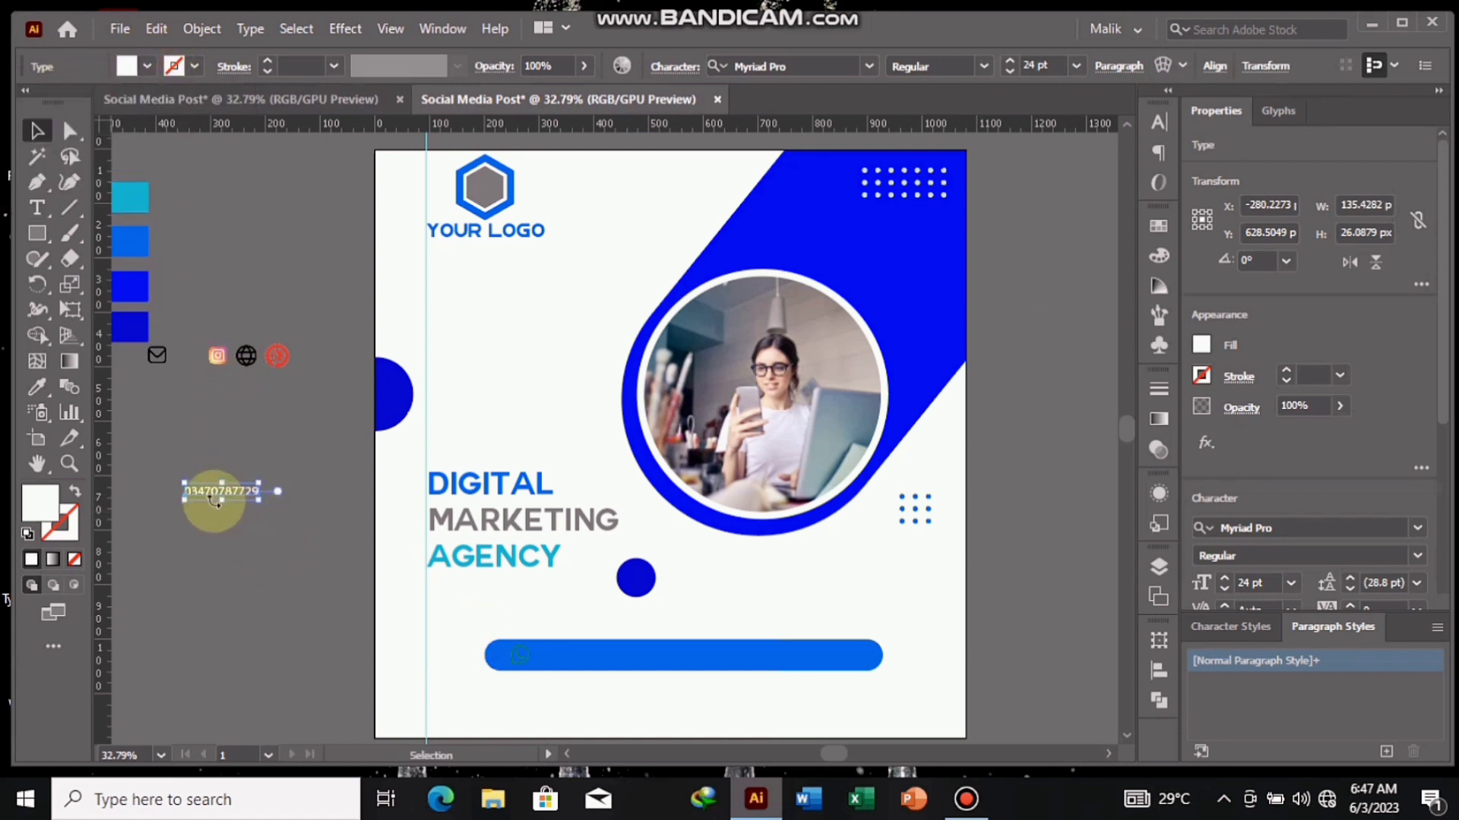
pyautogui.moveTo(220, 494); pyautogui.dragTo(224, 497)
pyautogui.moveTo(328, 554); pyautogui.dragTo(584, 656)
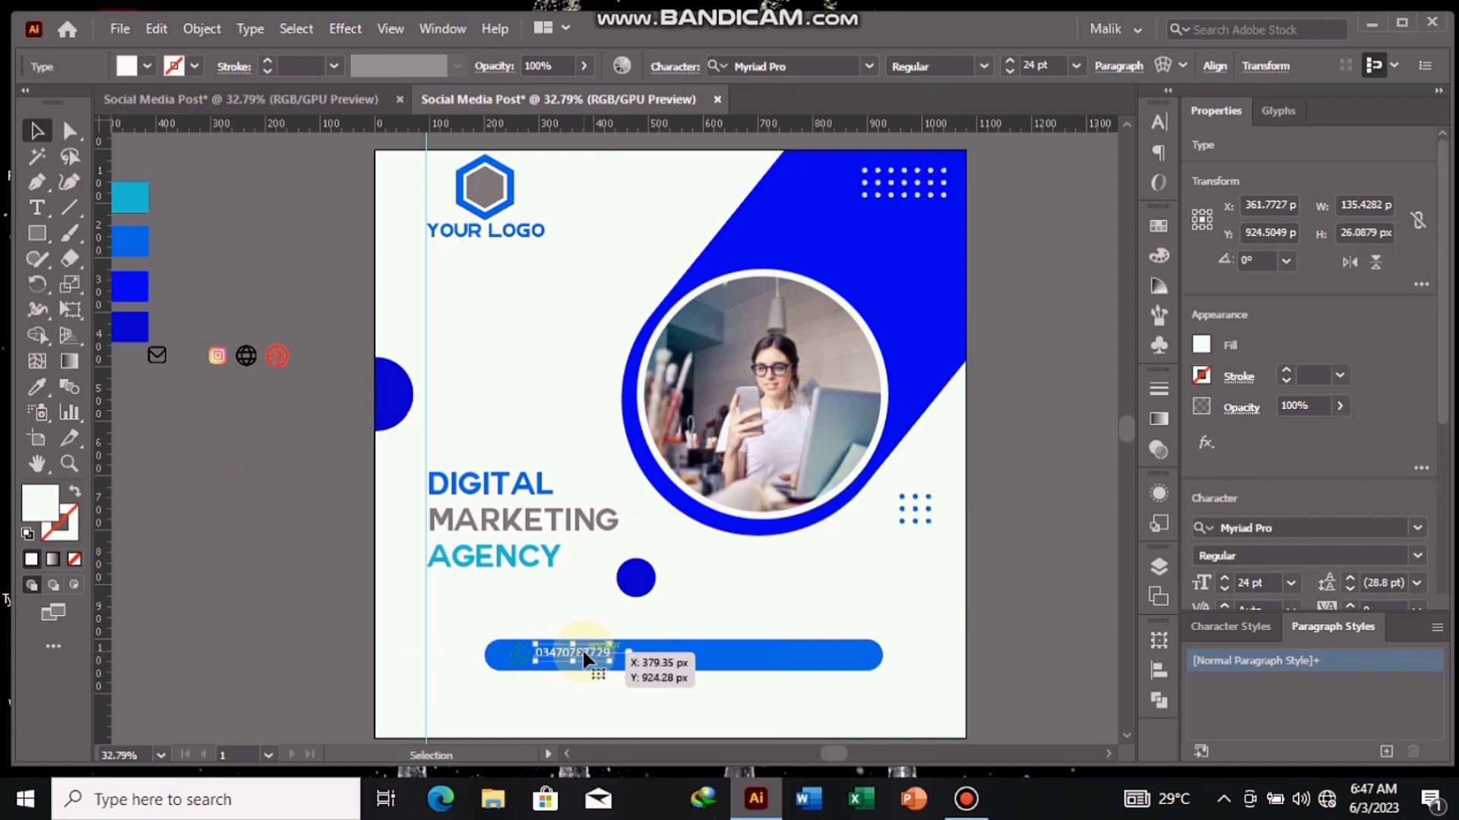
pyautogui.click(380, 600)
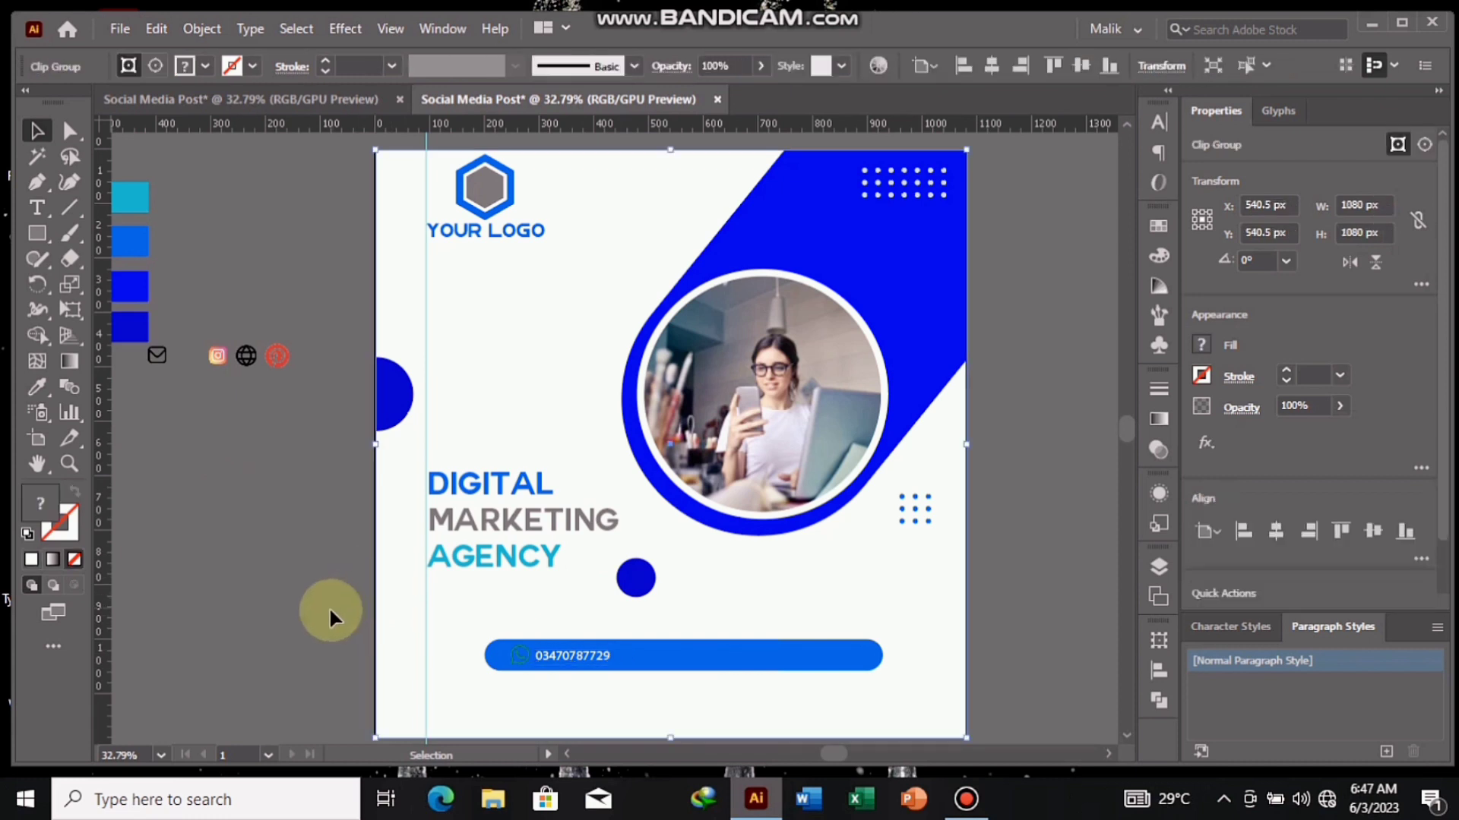
# - Nudge the phone number text slightly right, and place the globe icon beside it on the blue bar, in front of the bar
pyautogui.click(573, 658)
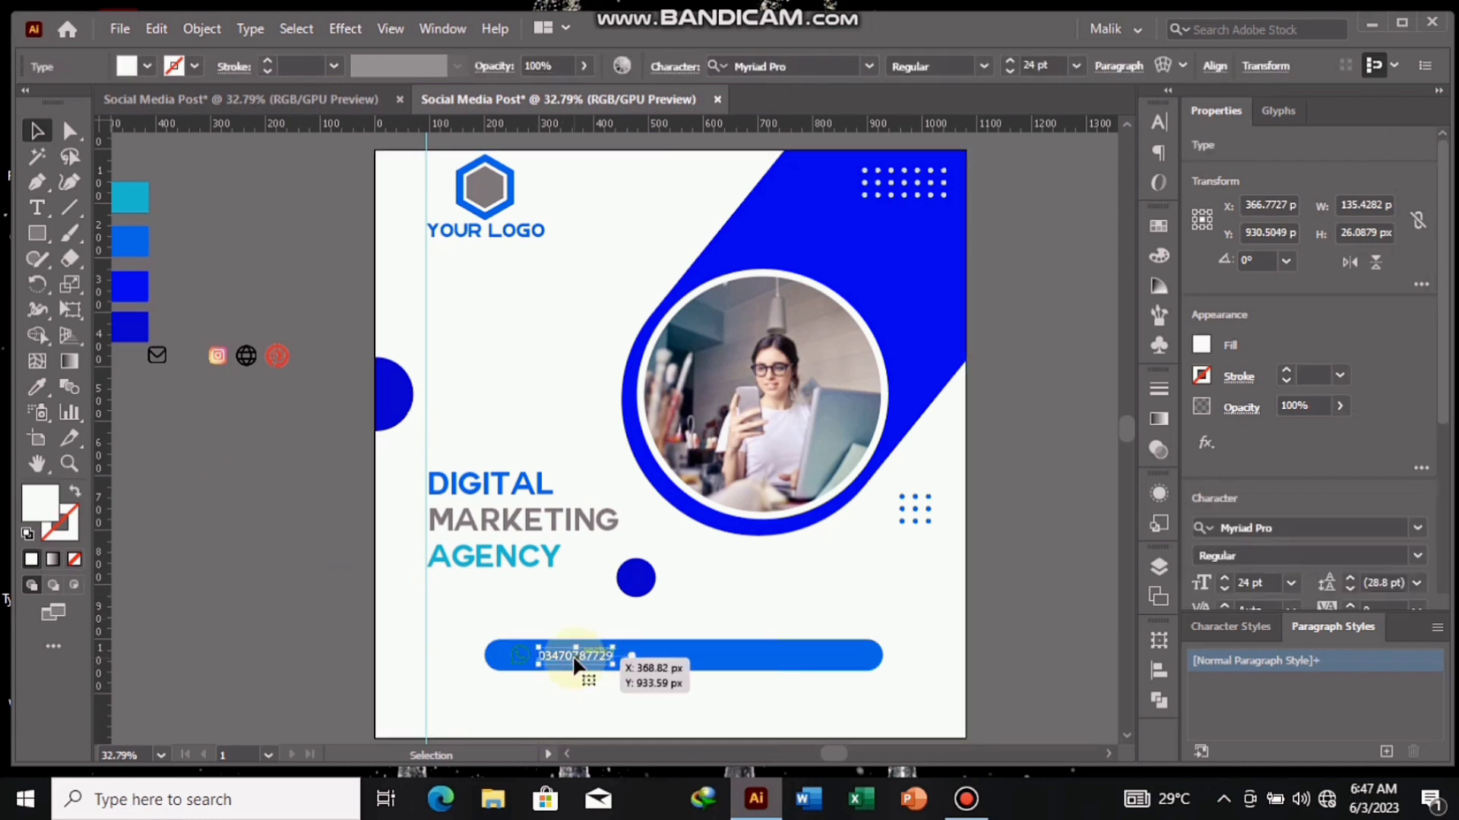
pyautogui.click(299, 594)
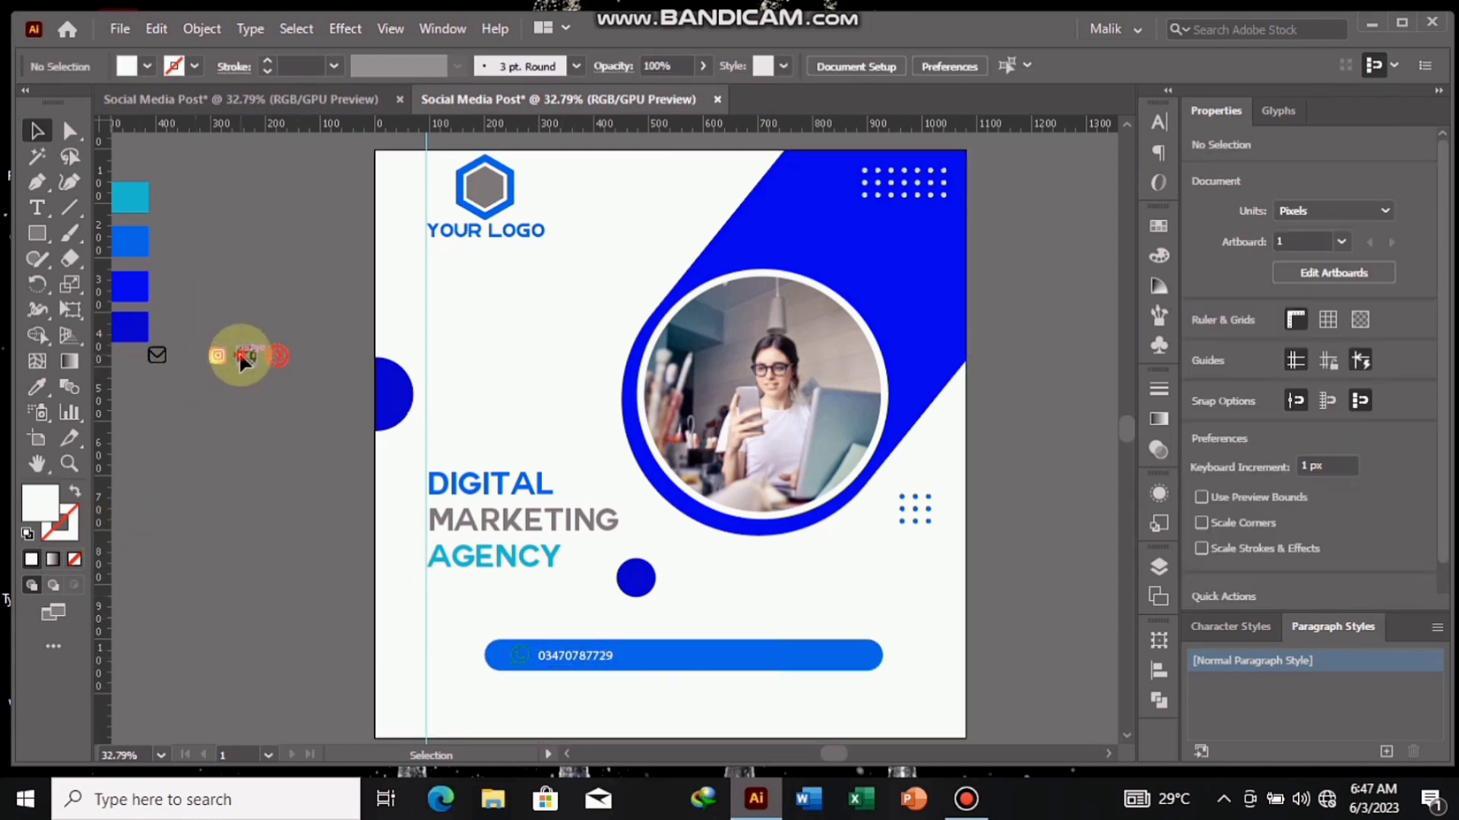
pyautogui.moveTo(240, 358); pyautogui.dragTo(649, 660)
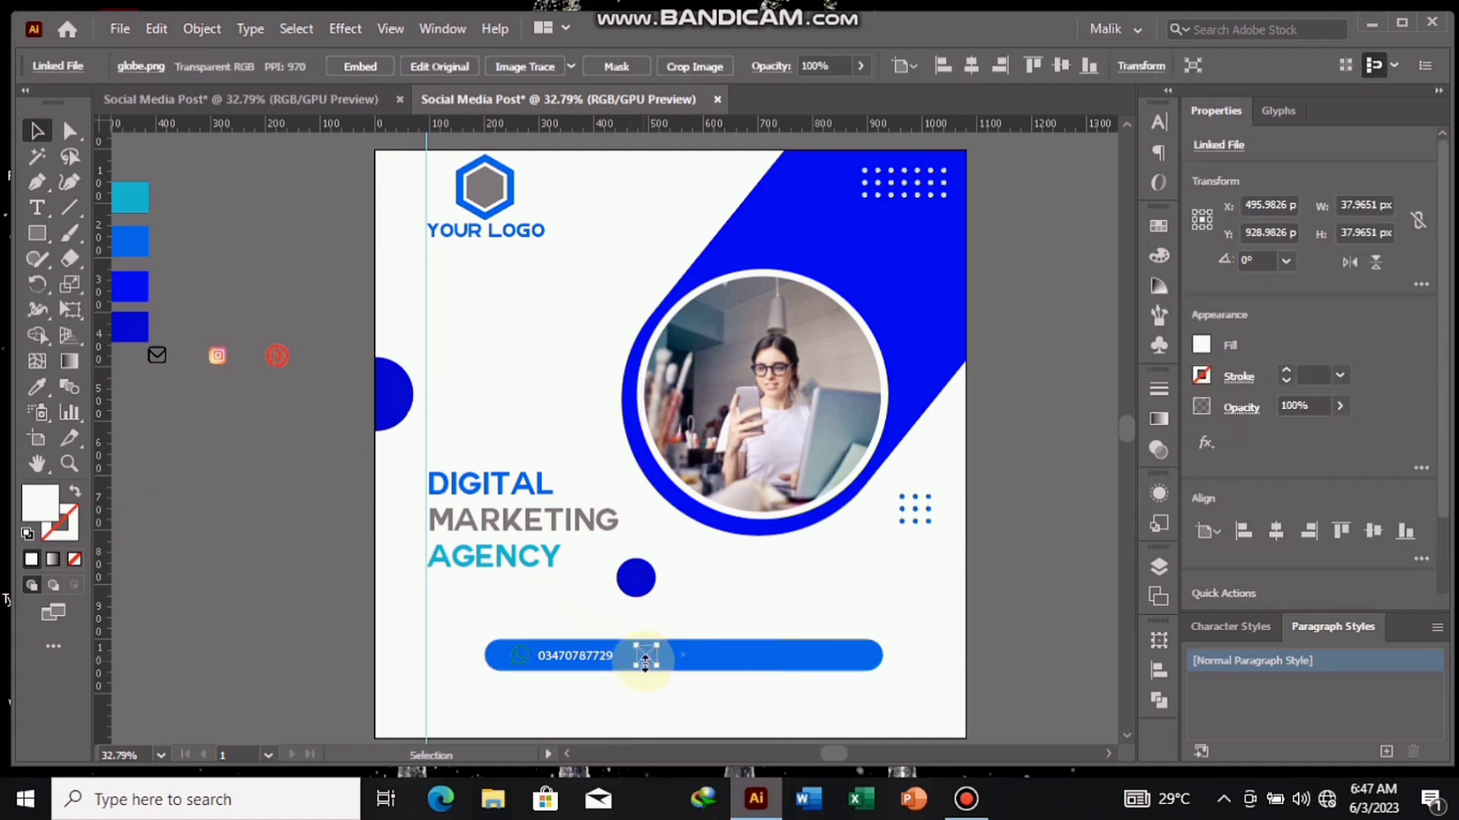
pyautogui.rightClick(645, 659)
pyautogui.click(904, 530)
pyautogui.click(299, 456)
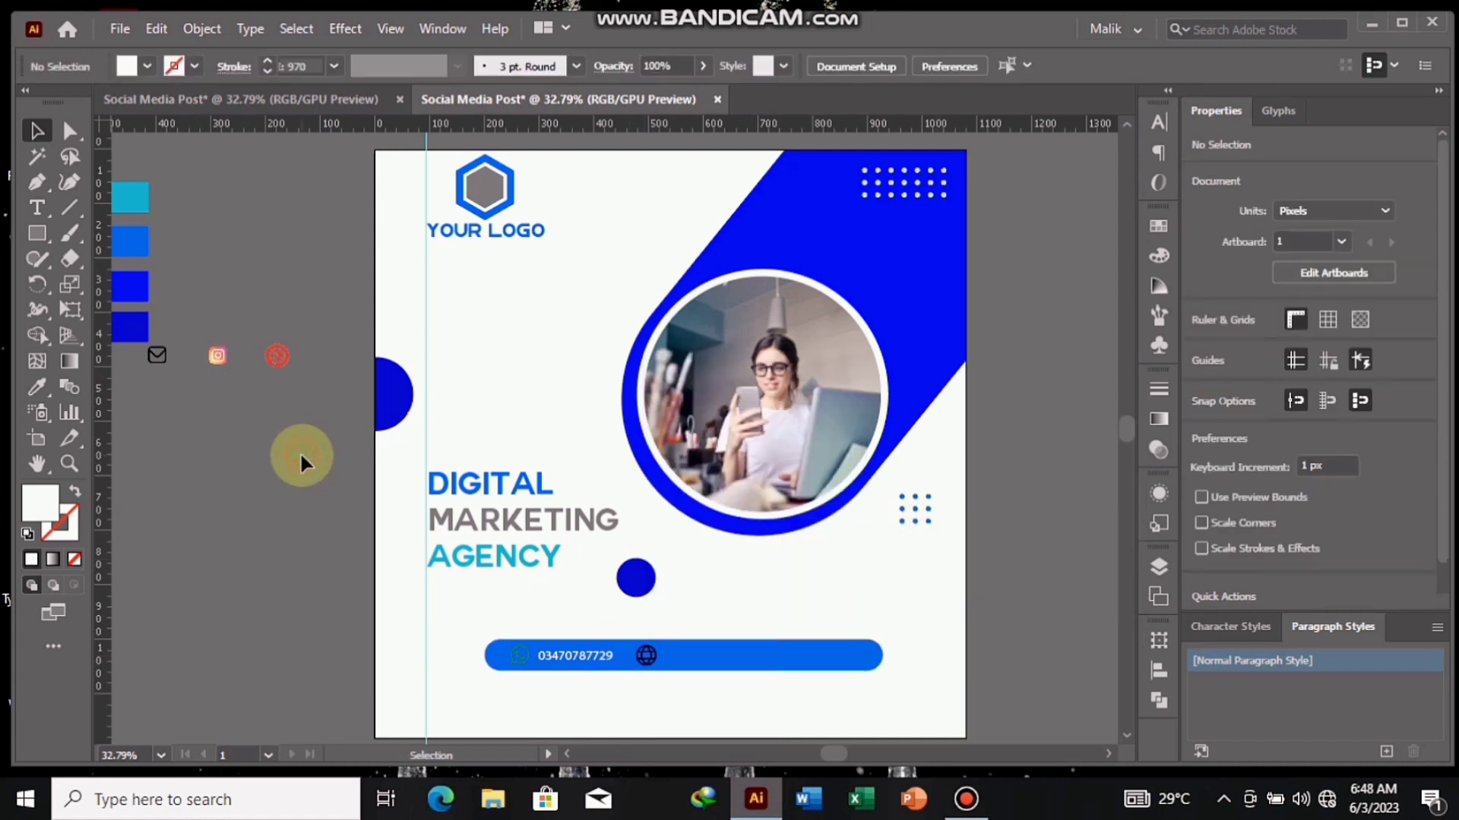
pyautogui.click(37, 208)
pyautogui.click(167, 465)
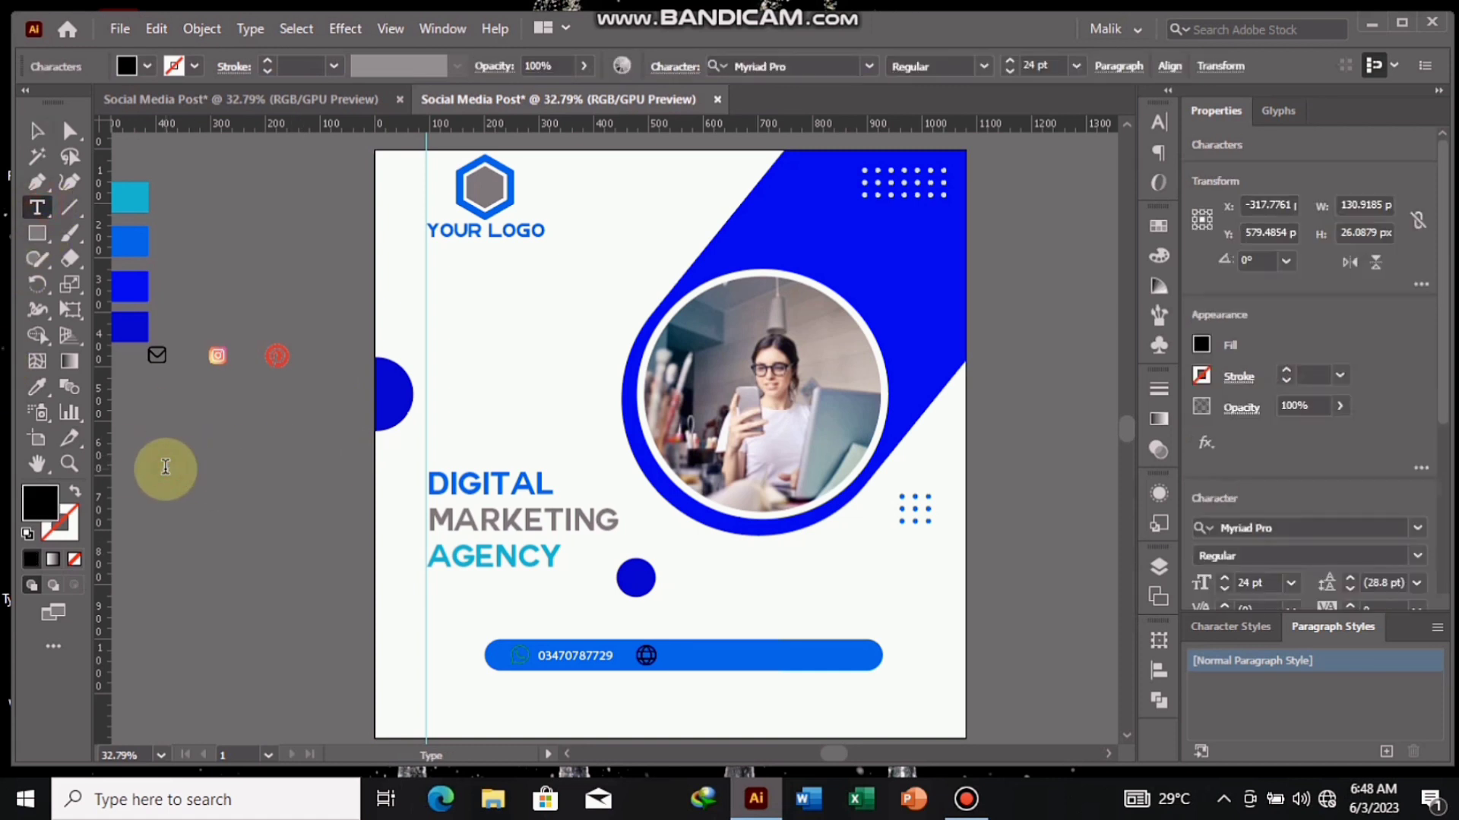
pyautogui.write('WWW.Webspte')
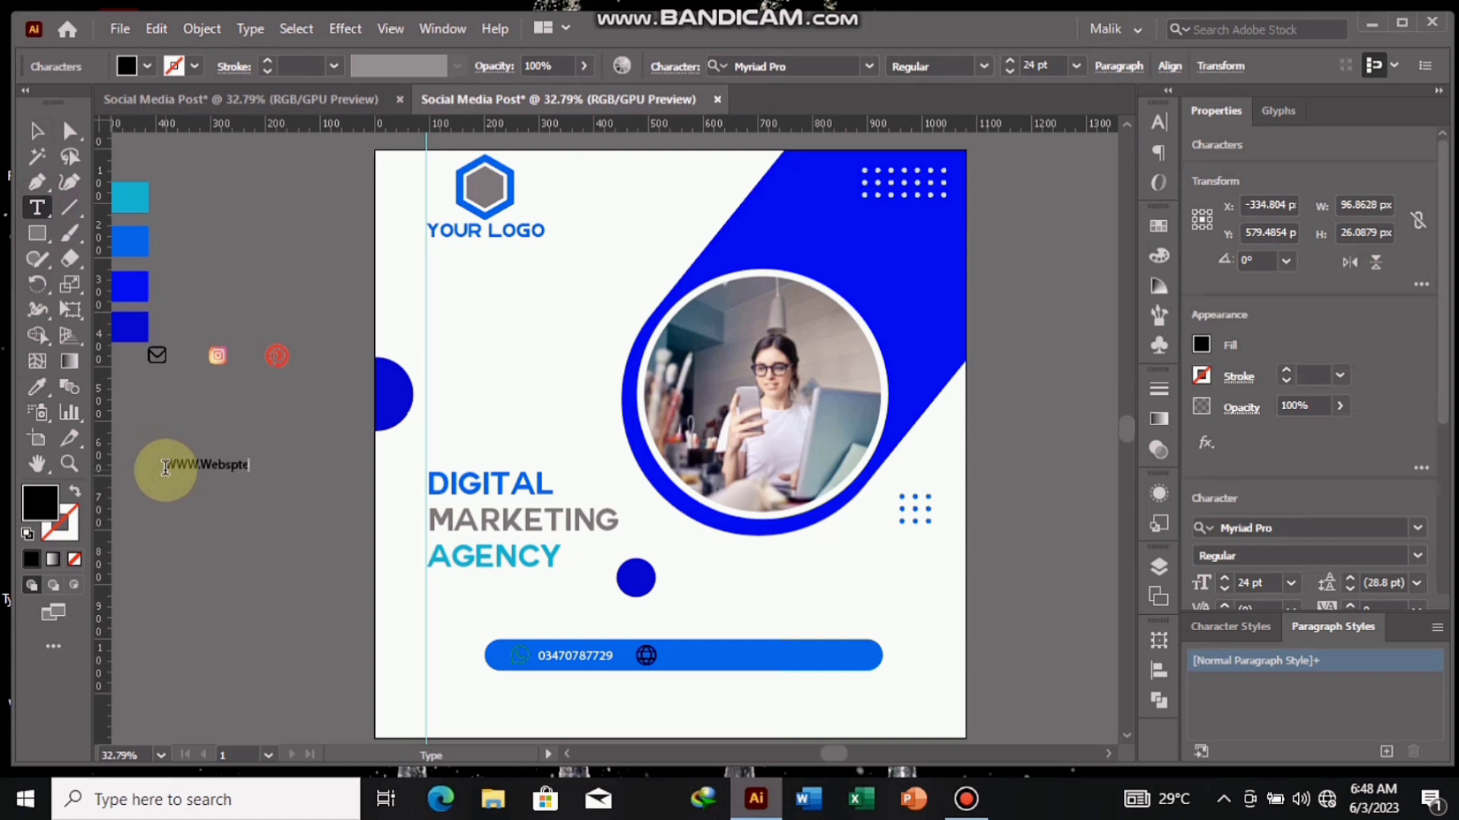
pyautogui.write('.Com')
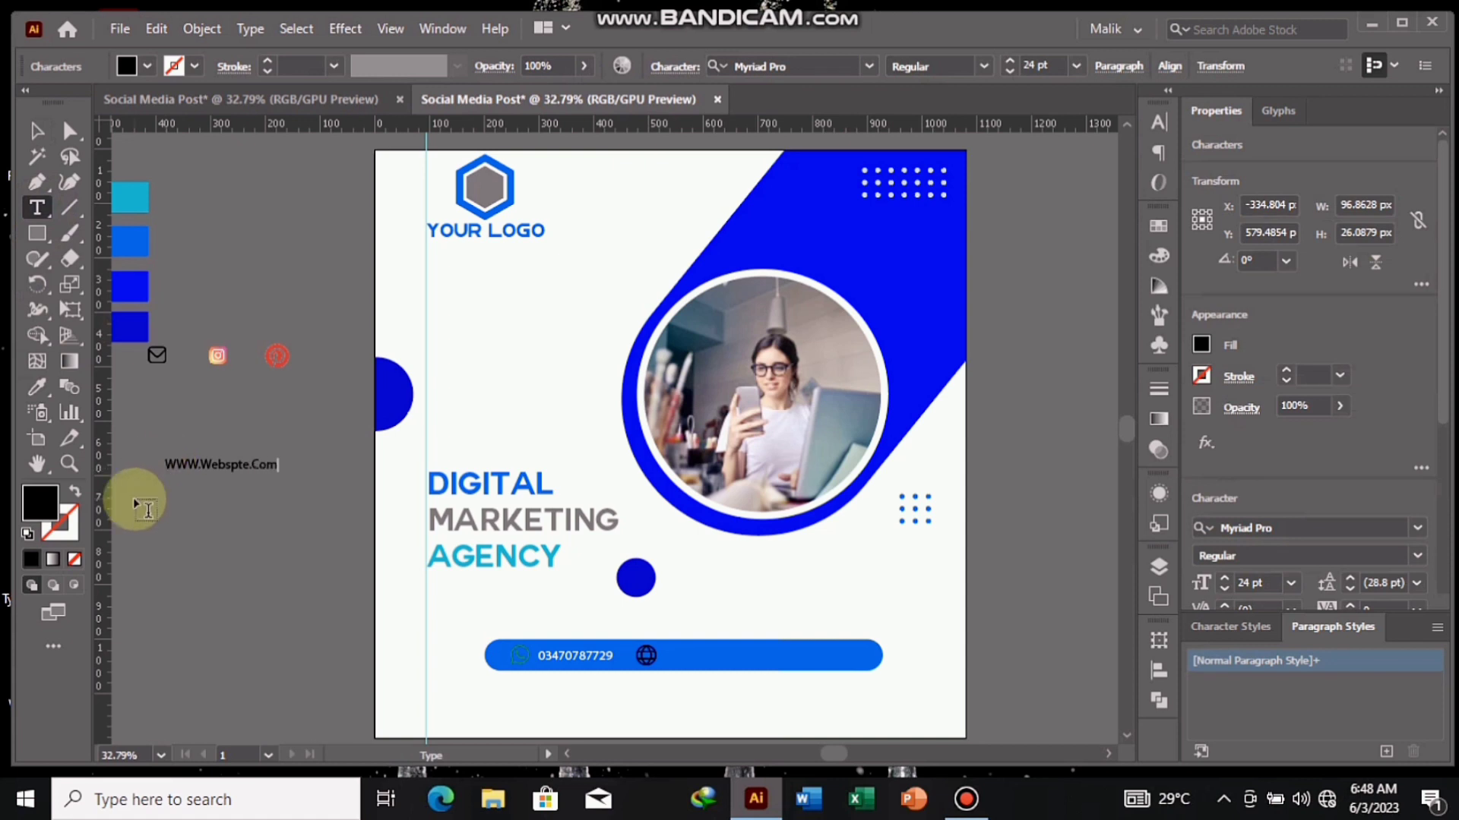
pyautogui.click(37, 131)
# - Change the website text's fill to white and place it near the right end of the blue bar
pyautogui.click(147, 67)
pyautogui.click(44, 101)
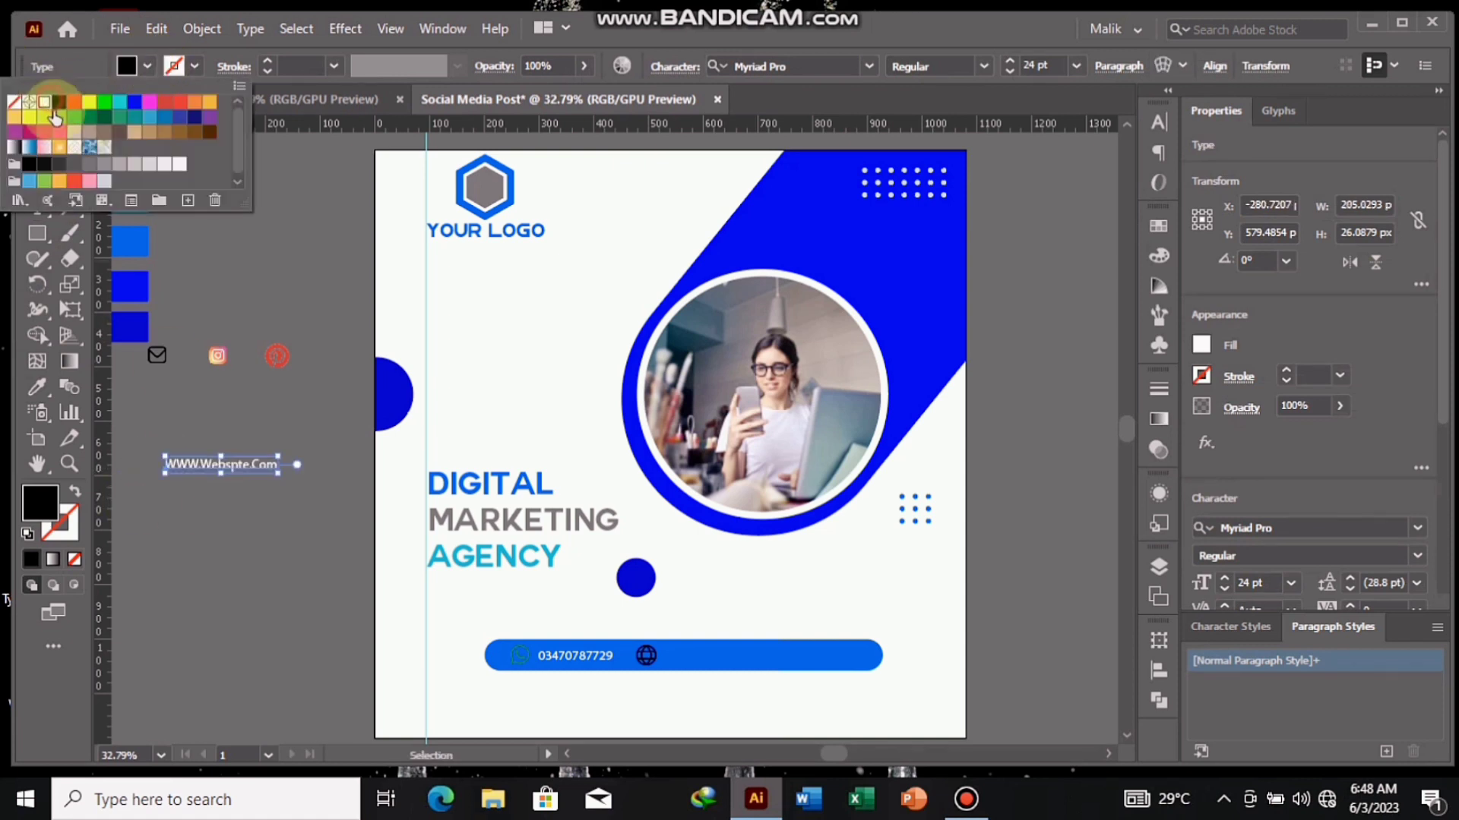
pyautogui.moveTo(238, 463); pyautogui.dragTo(798, 666)
pyautogui.click(309, 501)
# - Move the globe icon right along the blue bar until it sits just before the website text
pyautogui.click(644, 656)
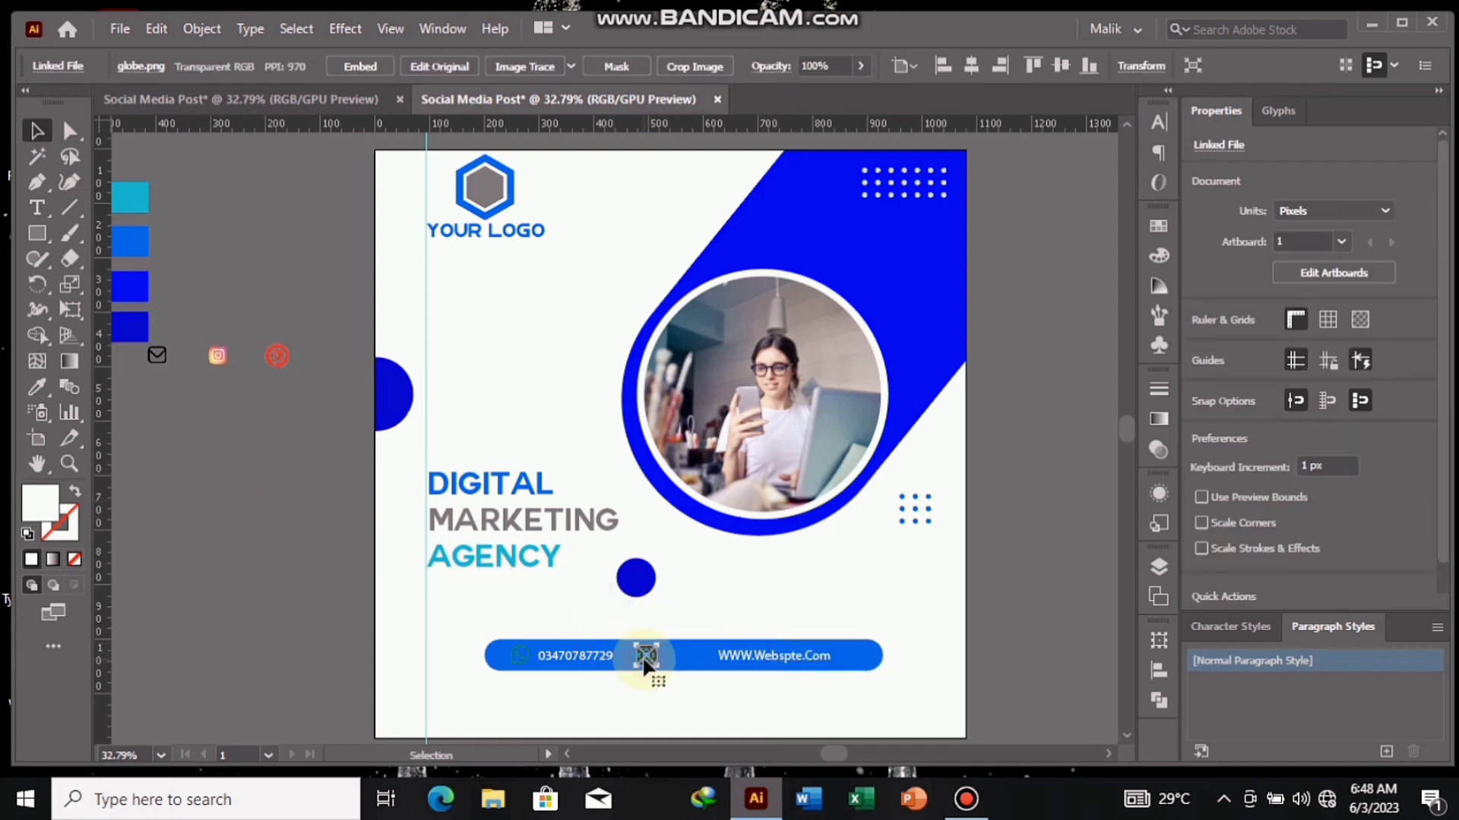
pyautogui.press('Right')
pyautogui.press('Right')
pyautogui.press('Right')
pyautogui.press('Right')
pyautogui.press('Right')
pyautogui.press('Right')
pyautogui.press('Right')
pyautogui.press('Right')
pyautogui.press('Right')
pyautogui.press('Right')
pyautogui.press('Right')
pyautogui.press('Right')
pyautogui.press('Right')
pyautogui.press('Right')
pyautogui.press('Right')
pyautogui.press('Right')
pyautogui.press('Right')
pyautogui.press('Right')
pyautogui.press('Right')
pyautogui.press('Right')
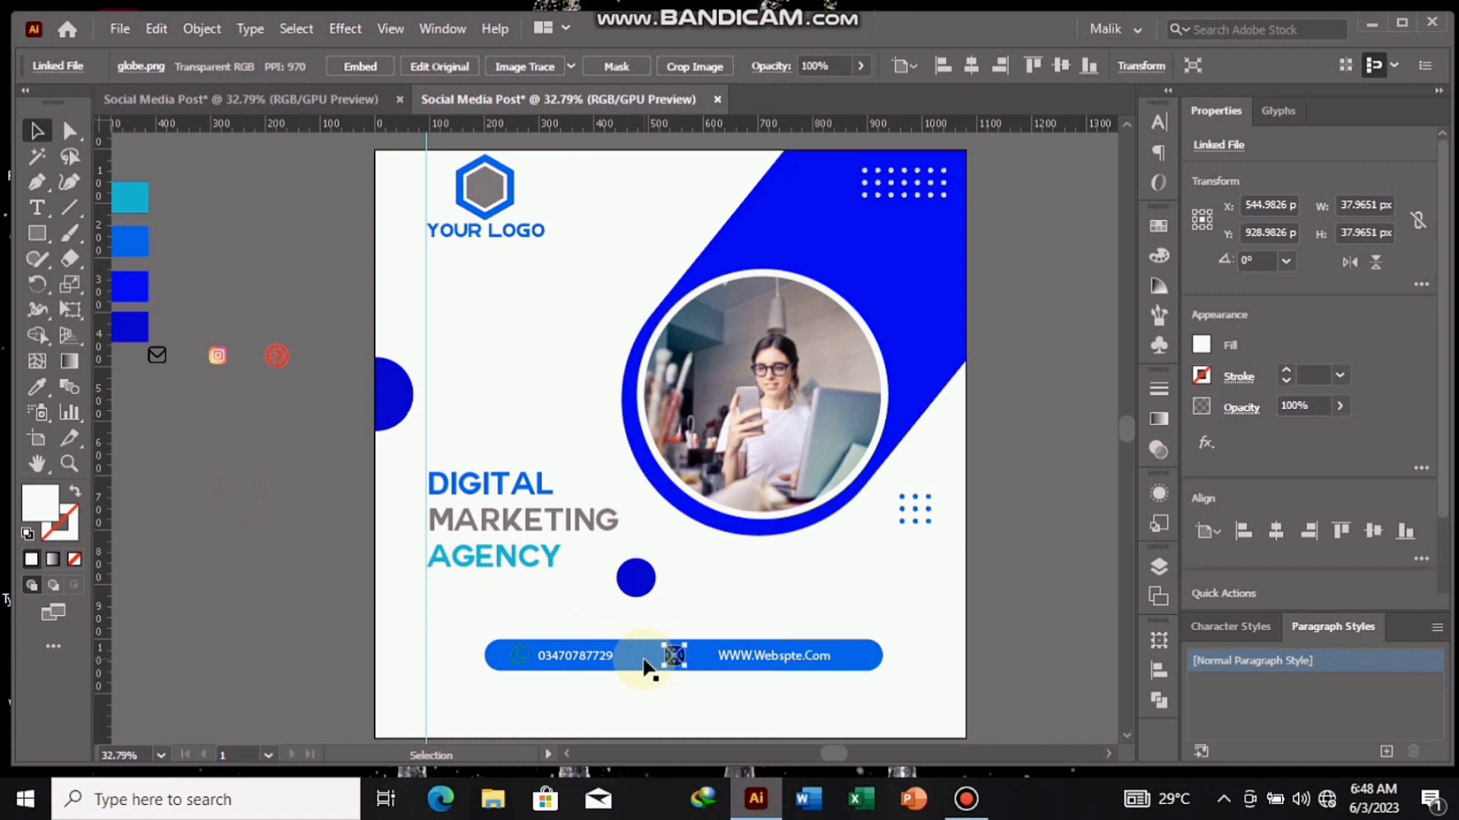
pyautogui.press('Right')
pyautogui.press('Right')
pyautogui.press('Right')
pyautogui.press('Right')
pyautogui.press('Right')
pyautogui.press('Right')
pyautogui.press('Right')
pyautogui.press('Right')
pyautogui.press('Right')
pyautogui.press('Right')
pyautogui.press('Right')
pyautogui.press('Right')
pyautogui.press('Right')
pyautogui.press('Right')
pyautogui.press('Right')
pyautogui.press('Right')
pyautogui.press('Right')
pyautogui.press('Right')
pyautogui.press('Right')
pyautogui.press('Right')
pyautogui.press('Right')
pyautogui.press('Right')
pyautogui.press('Right')
pyautogui.press('Right')
pyautogui.press('Right')
pyautogui.press('Right')
pyautogui.press('Right')
pyautogui.press('Right')
pyautogui.press('Right')
pyautogui.press('Right')
# - Draw a five-pointed star about 54 px wide and 51 px high on the empty canvas left of the artboard
pyautogui.click(186, 499)
pyautogui.moveTo(38, 247); pyautogui.dragTo(150, 327)
pyautogui.moveTo(216, 488)
pyautogui.mouseDown()
pyautogui.moveTo(227, 507)
pyautogui.moveTo(222, 496)
pyautogui.mouseUp()
pyautogui.click(36, 131)
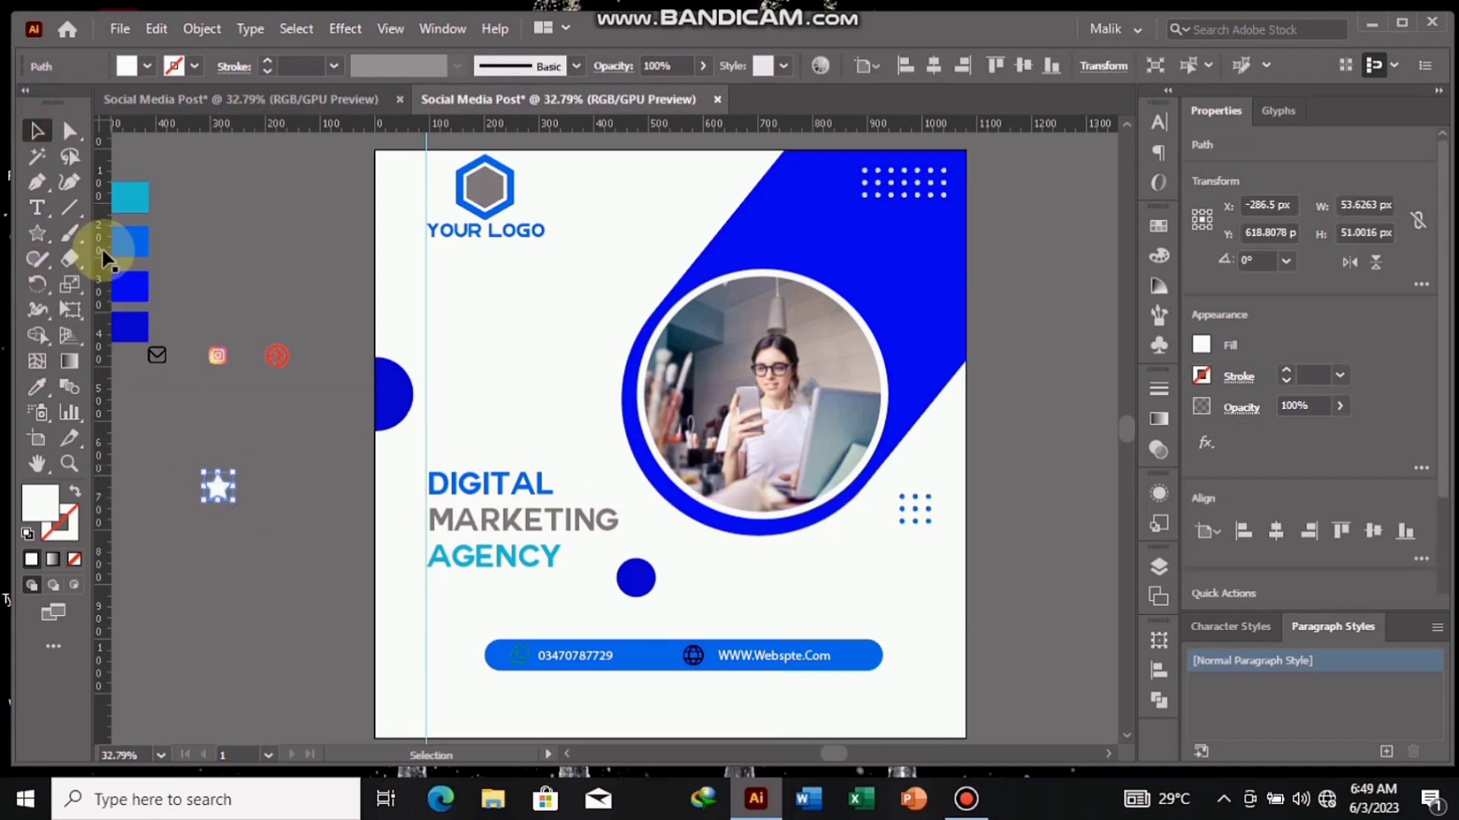
# - Fill the star with the colour of the cyan swatch square
pyautogui.click(37, 386)
pyautogui.click(130, 199)
pyautogui.click(37, 131)
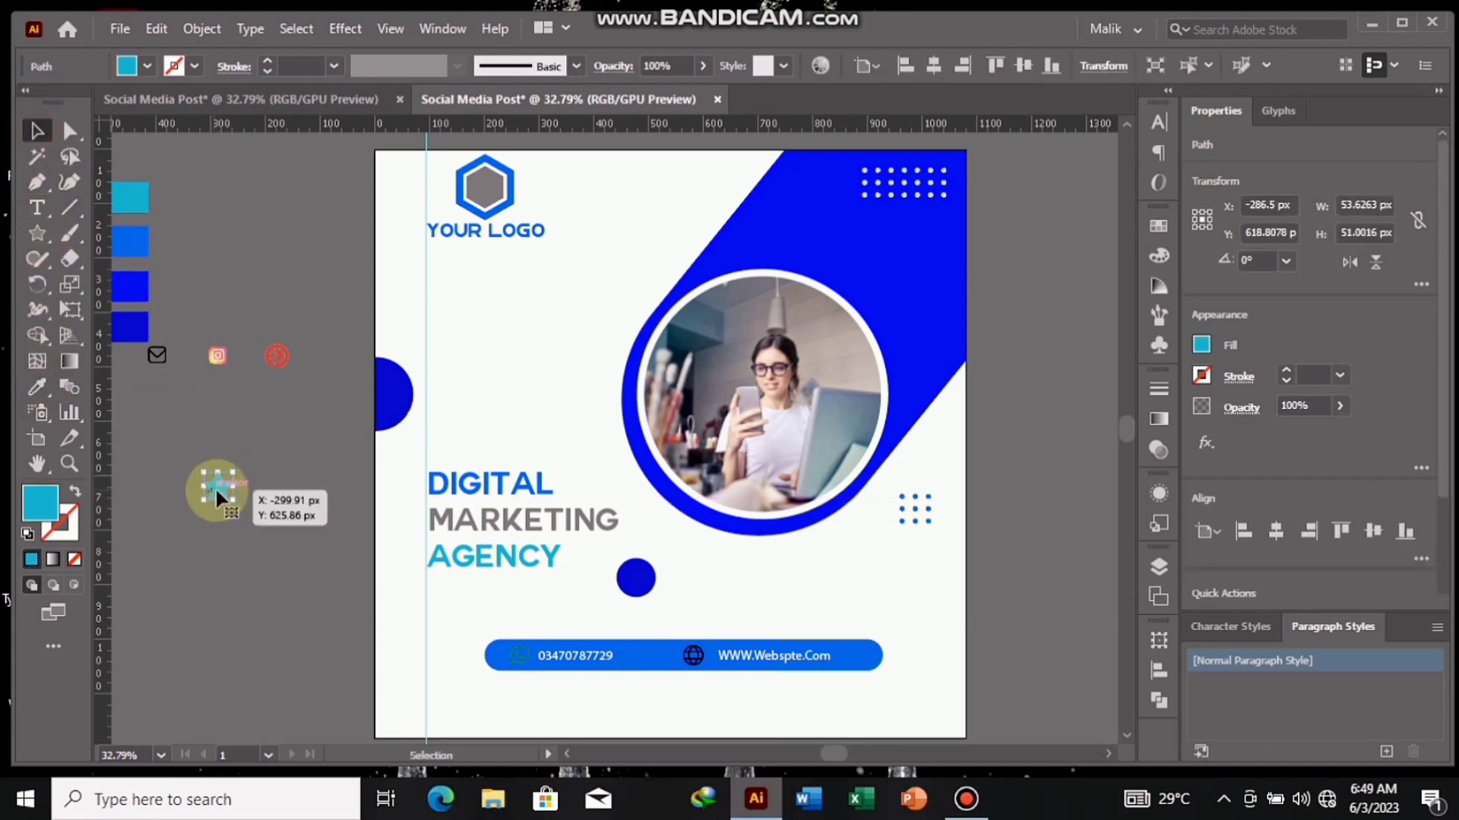
# - Move the star onto the blue bar between the phone number and the globe icon
pyautogui.moveTo(216, 487); pyautogui.dragTo(638, 663)
pyautogui.press('Right')
pyautogui.press('Right')
pyautogui.press('Right')
pyautogui.press('Right')
pyautogui.press('Right')
pyautogui.press('Right')
pyautogui.press('Right')
pyautogui.press('Right')
pyautogui.press('Right')
pyautogui.press('Right')
pyautogui.press('Right')
pyautogui.press('Right')
pyautogui.press('Right')
pyautogui.press('Right')
pyautogui.press('Right')
pyautogui.press('Right')
pyautogui.press('Right')
pyautogui.press('Right')
pyautogui.press('Right')
pyautogui.press('Right')
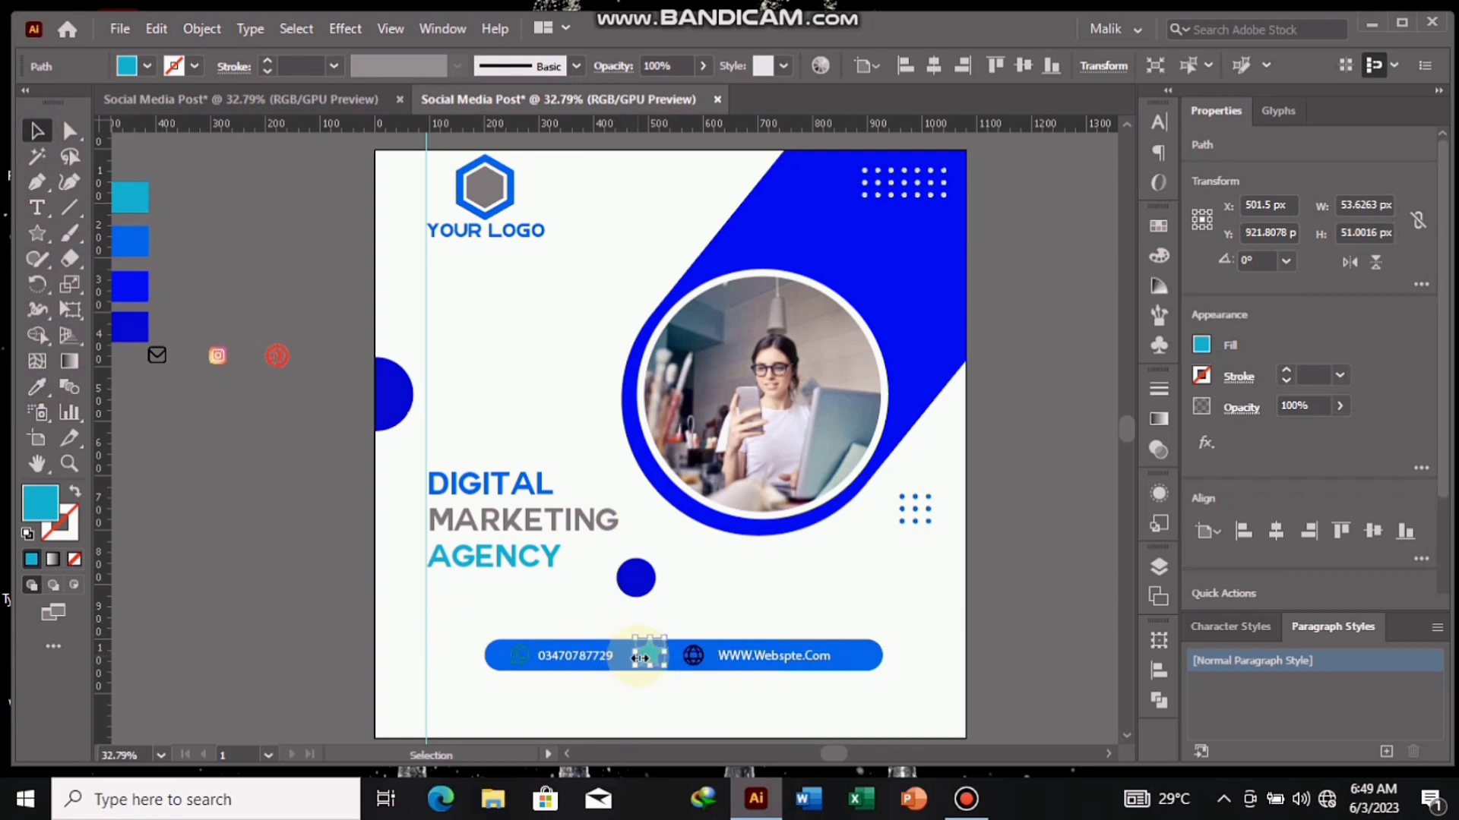
# - Fill the star with the artboard background's white and centre it vertically on the blue bar
pyautogui.click(40, 386)
pyautogui.click(507, 346)
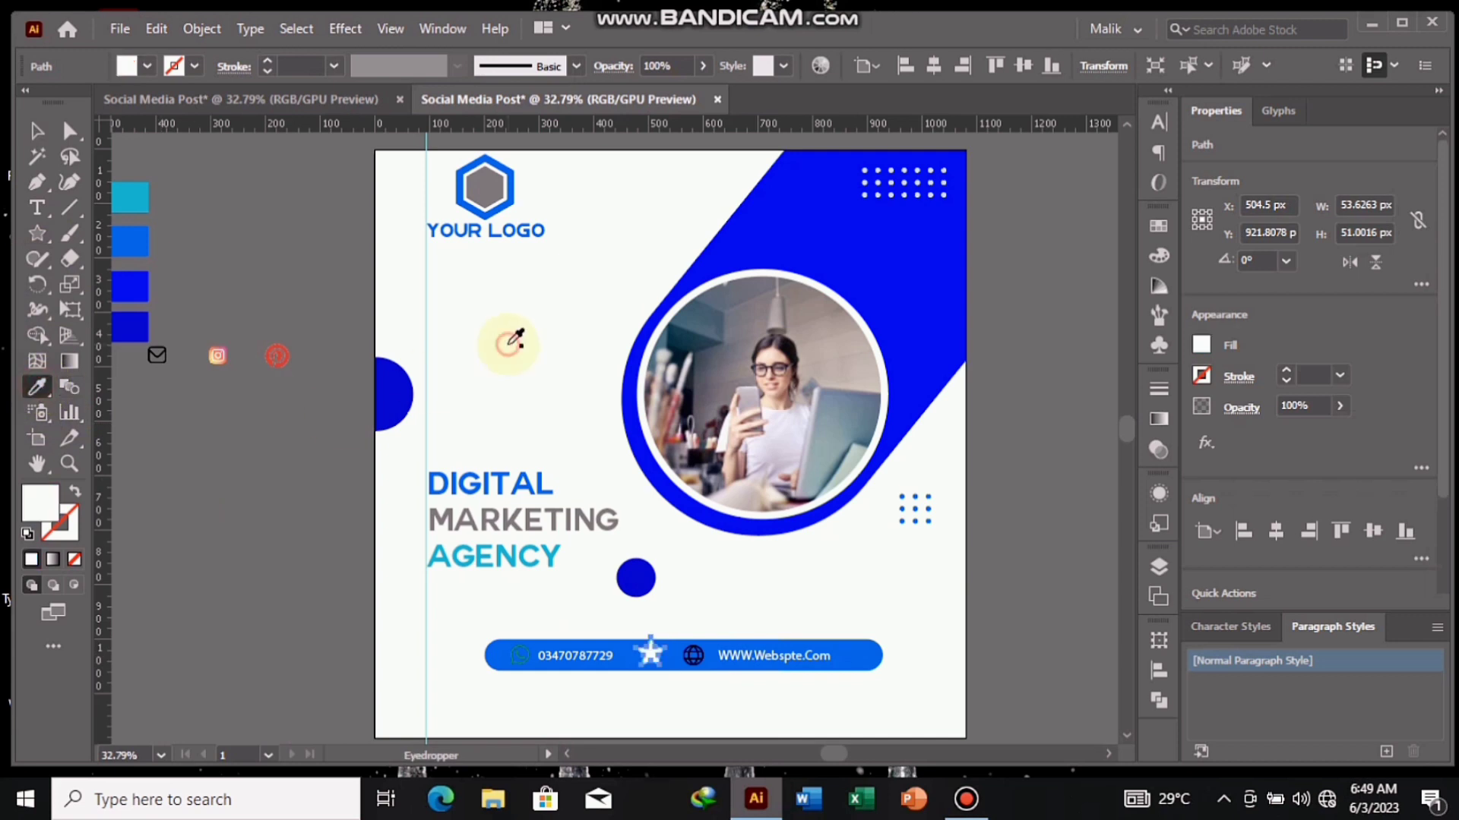
pyautogui.click(33, 134)
pyautogui.click(226, 433)
pyautogui.moveTo(652, 646); pyautogui.dragTo(648, 658)
pyautogui.click(304, 521)
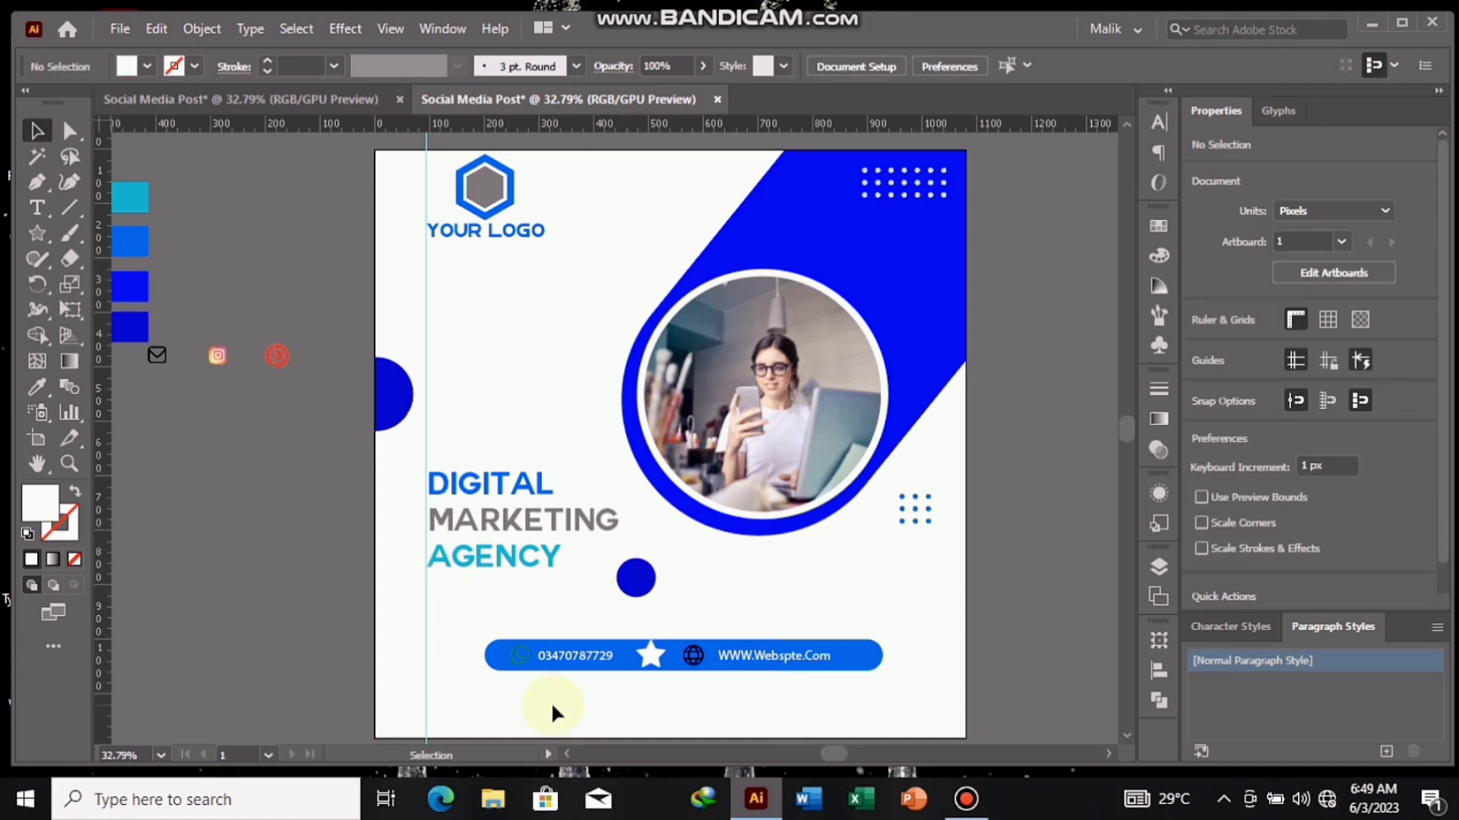
# - Place the envelope icon below the blue bar's left end and add the text "Your Email Account" on the canvas left of the artboard
pyautogui.moveTo(161, 373); pyautogui.dragTo(501, 699)
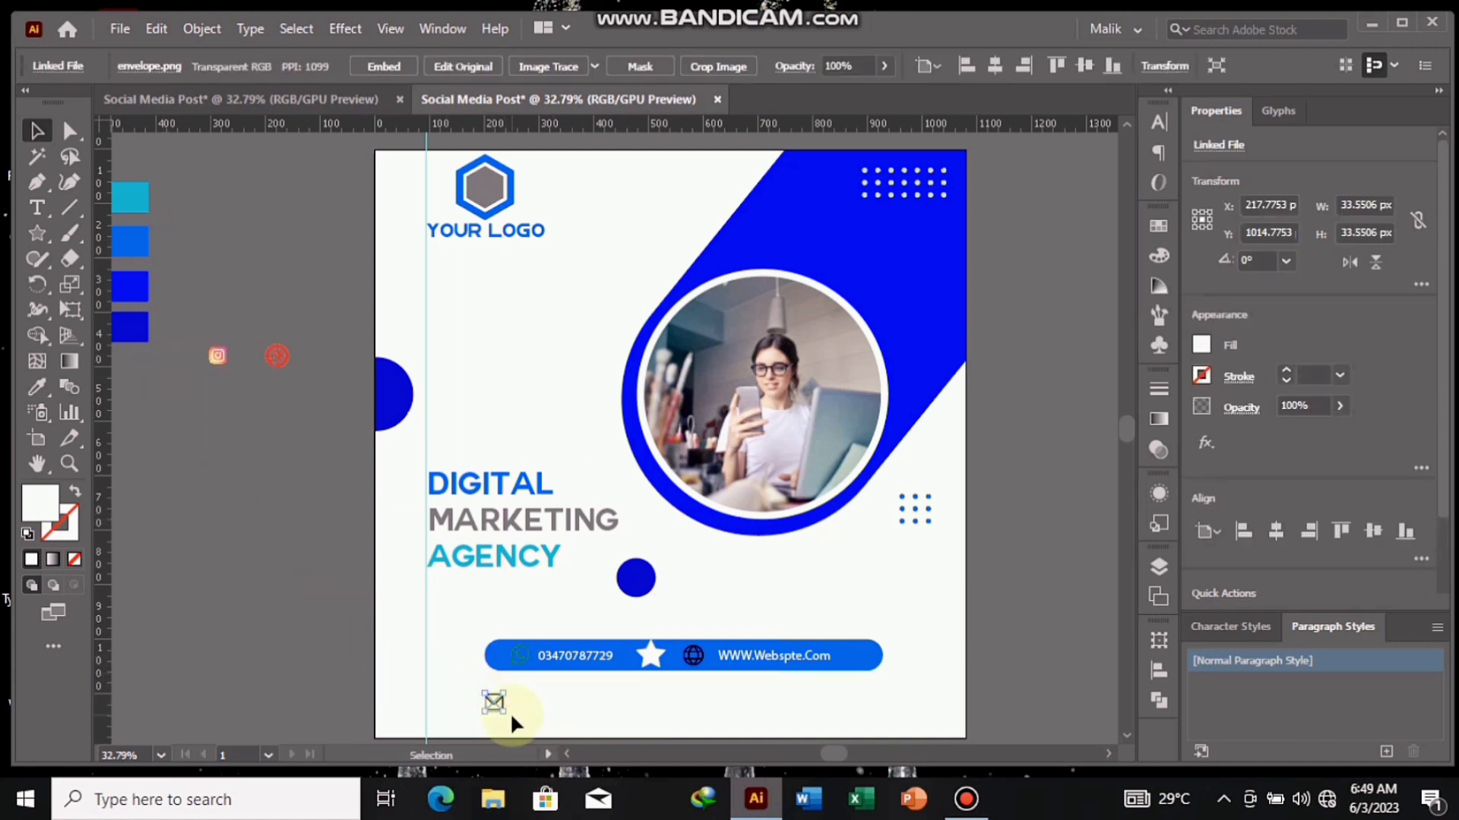
pyautogui.click(282, 589)
pyautogui.click(36, 207)
pyautogui.click(157, 465)
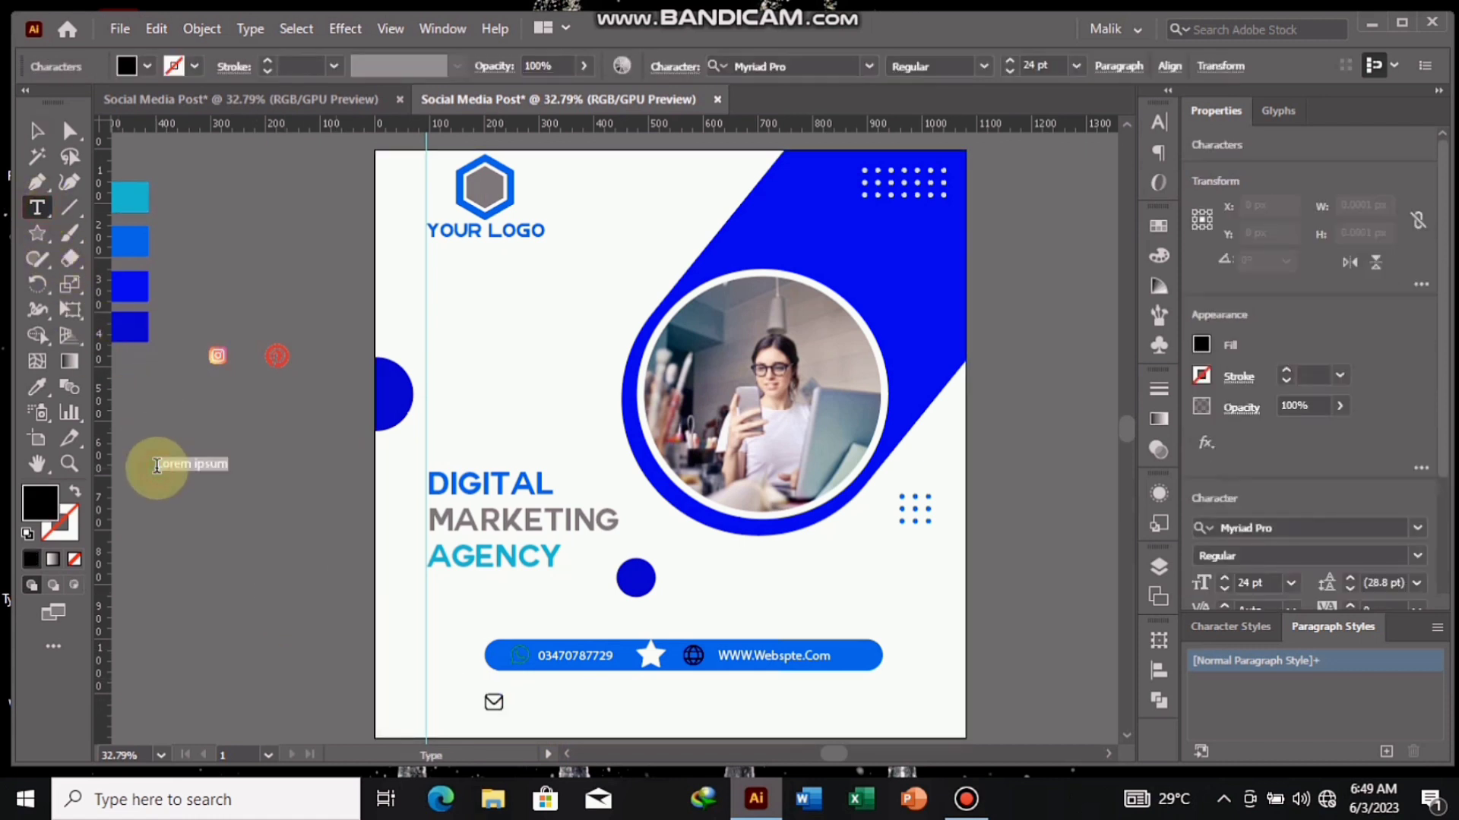
pyautogui.press('BackSpace')
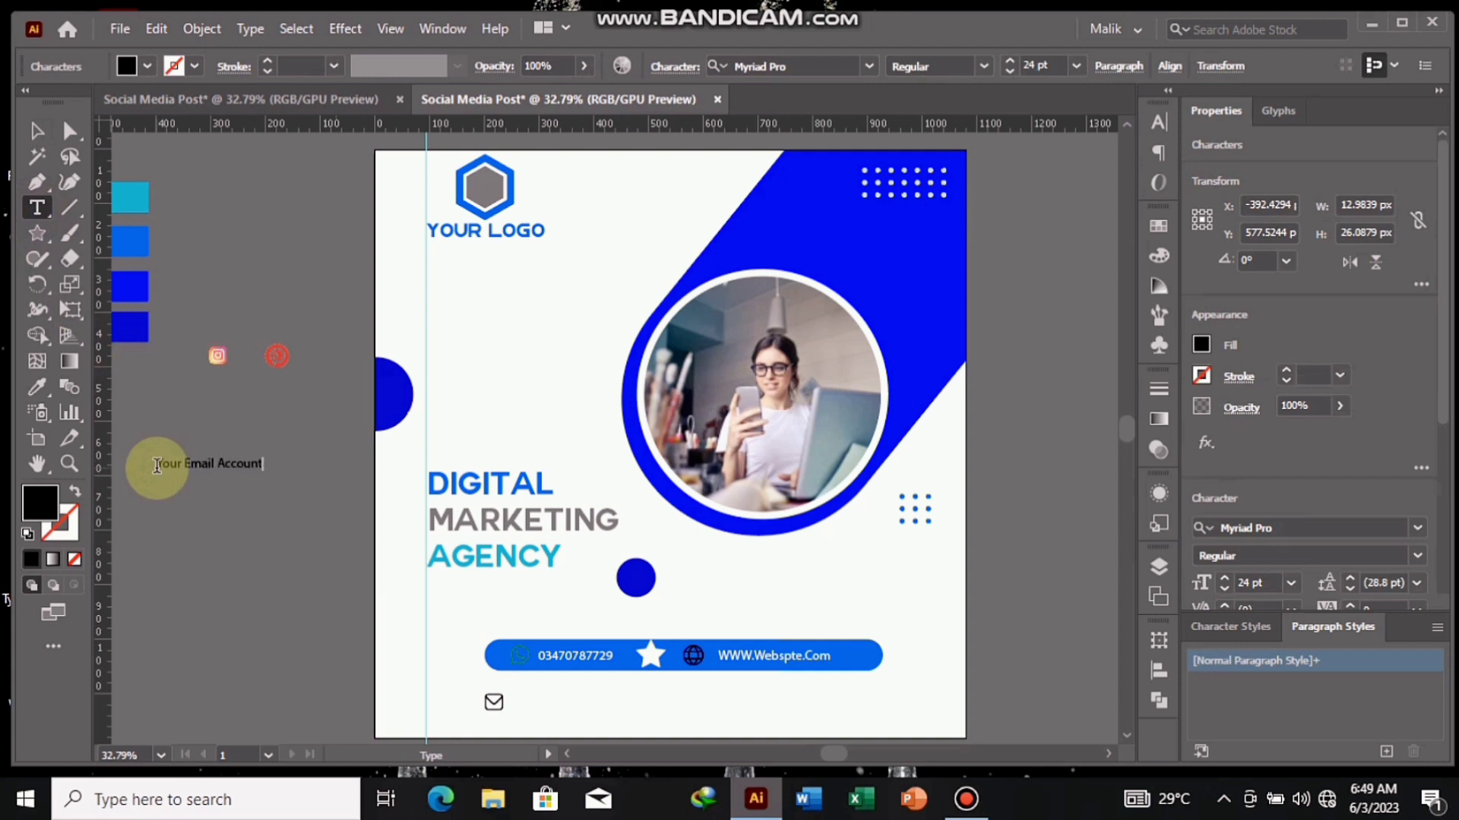
# - Change the "Your Email Account" text's fill to the light blue swatch
pyautogui.click(37, 132)
pyautogui.click(220, 463)
pyautogui.click(147, 66)
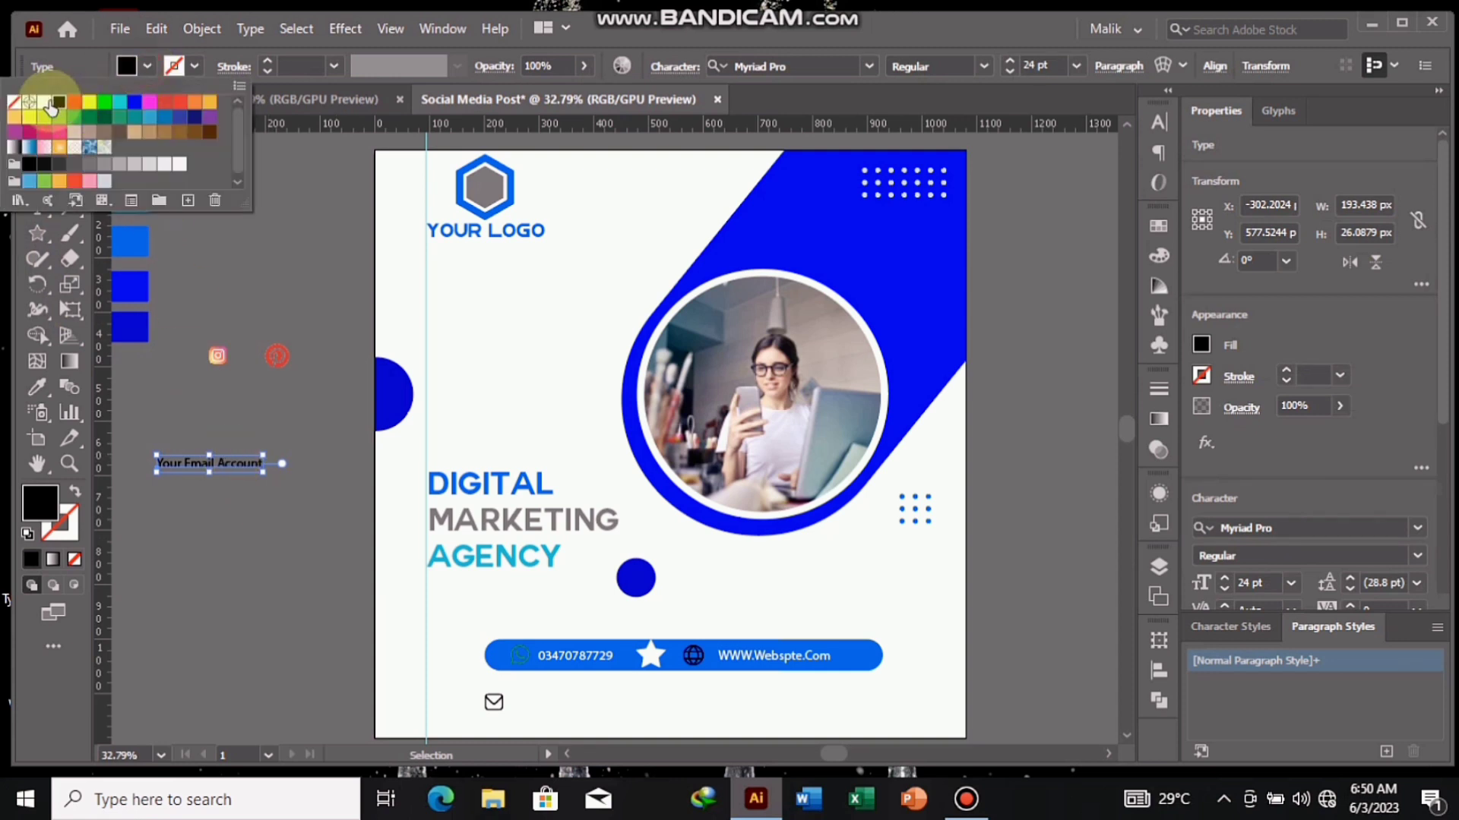
pyautogui.click(46, 102)
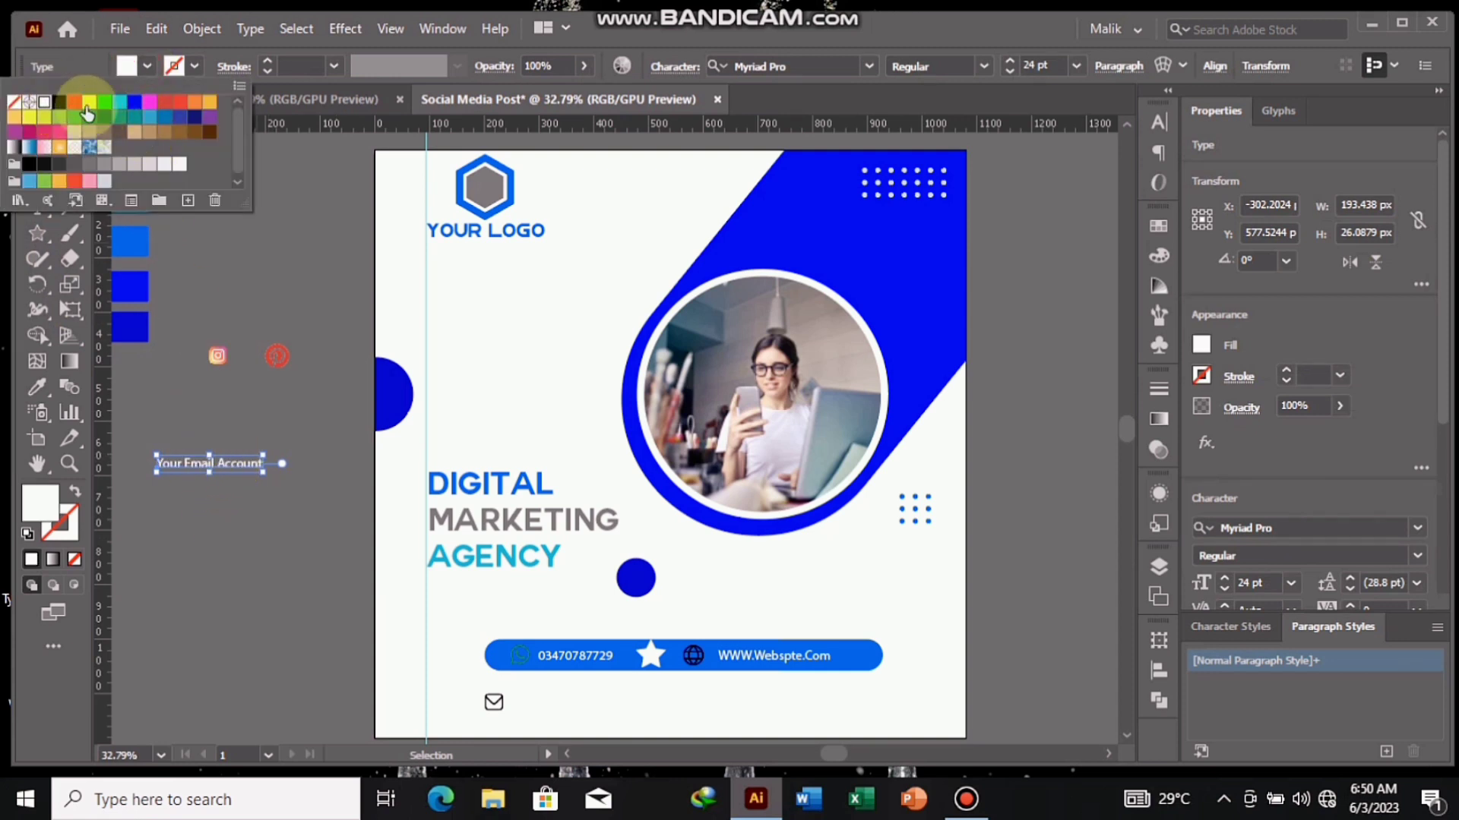
pyautogui.click(119, 101)
pyautogui.click(219, 463)
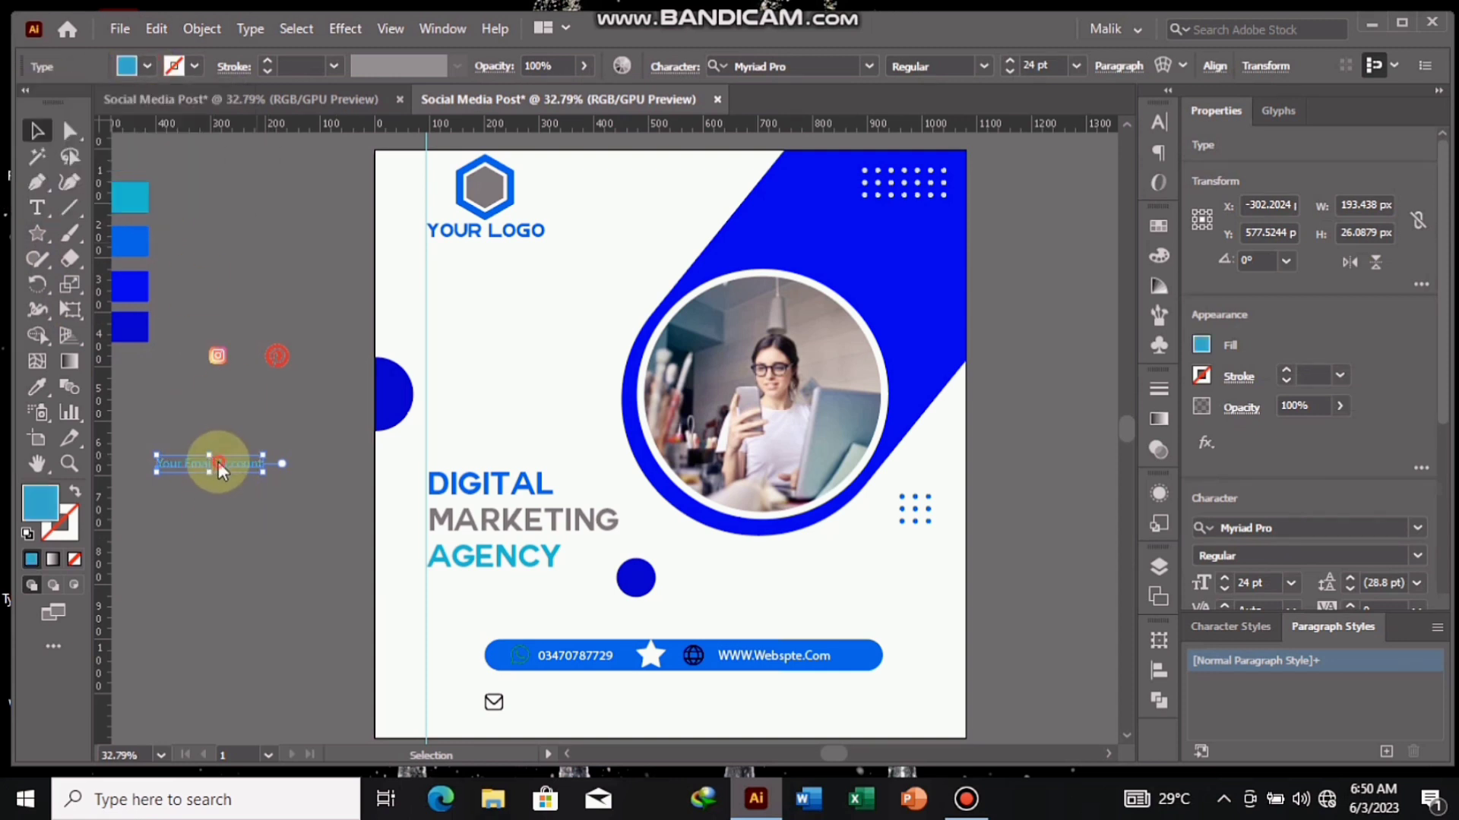
# - Place the "Your Email Account" text just right of the envelope icon and align it vertically with the icon
pyautogui.moveTo(218, 466); pyautogui.dragTo(582, 708)
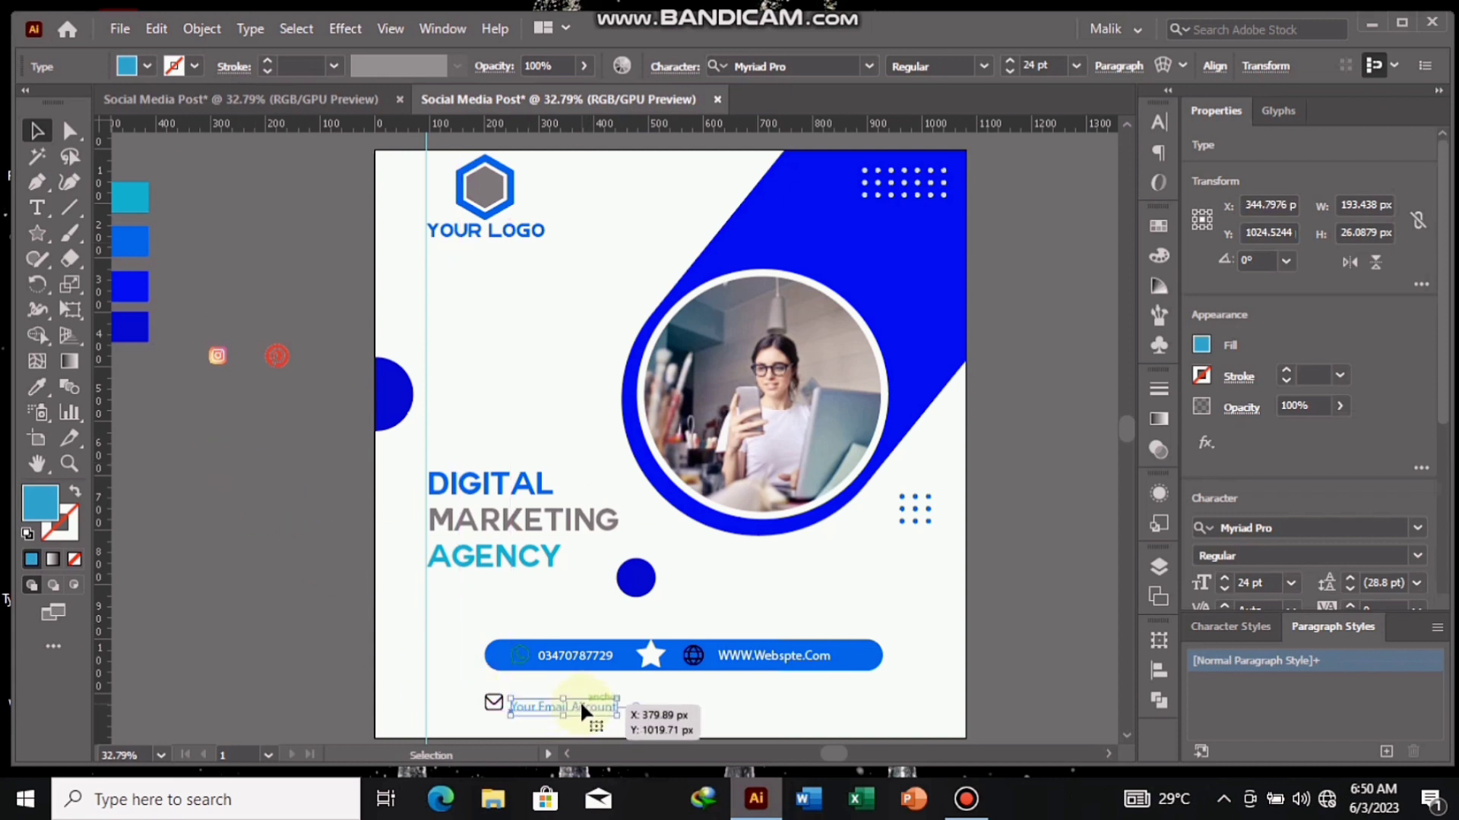
pyautogui.press('Up')
pyautogui.press('Up')
pyautogui.press('Up')
pyautogui.press('Up')
pyautogui.press('Up')
pyautogui.press('Up')
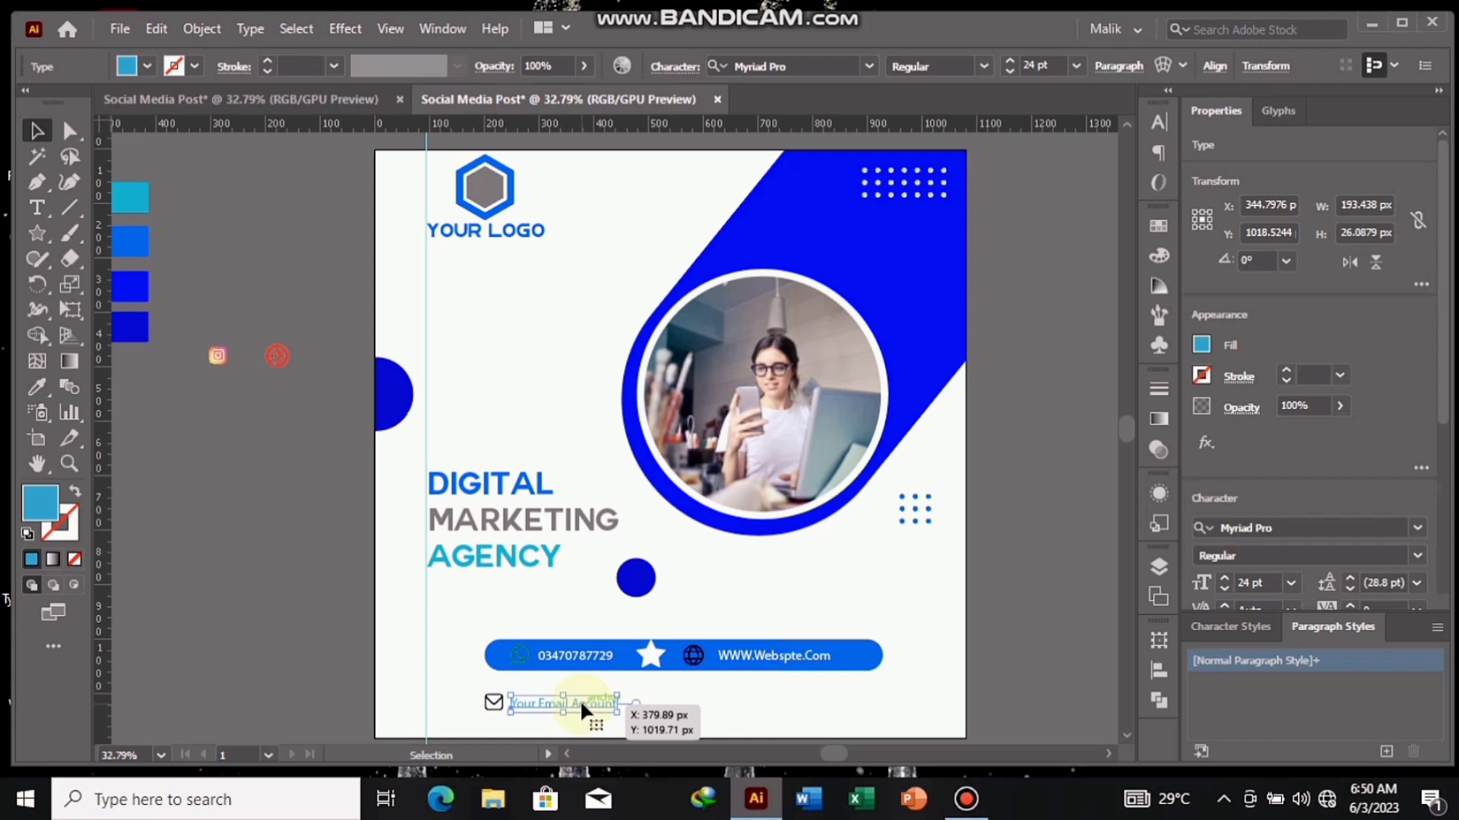
# - Place the Instagram icon below the blue bar, just right of the "Your Email Account" text
pyautogui.click(294, 574)
pyautogui.moveTo(212, 351); pyautogui.dragTo(634, 708)
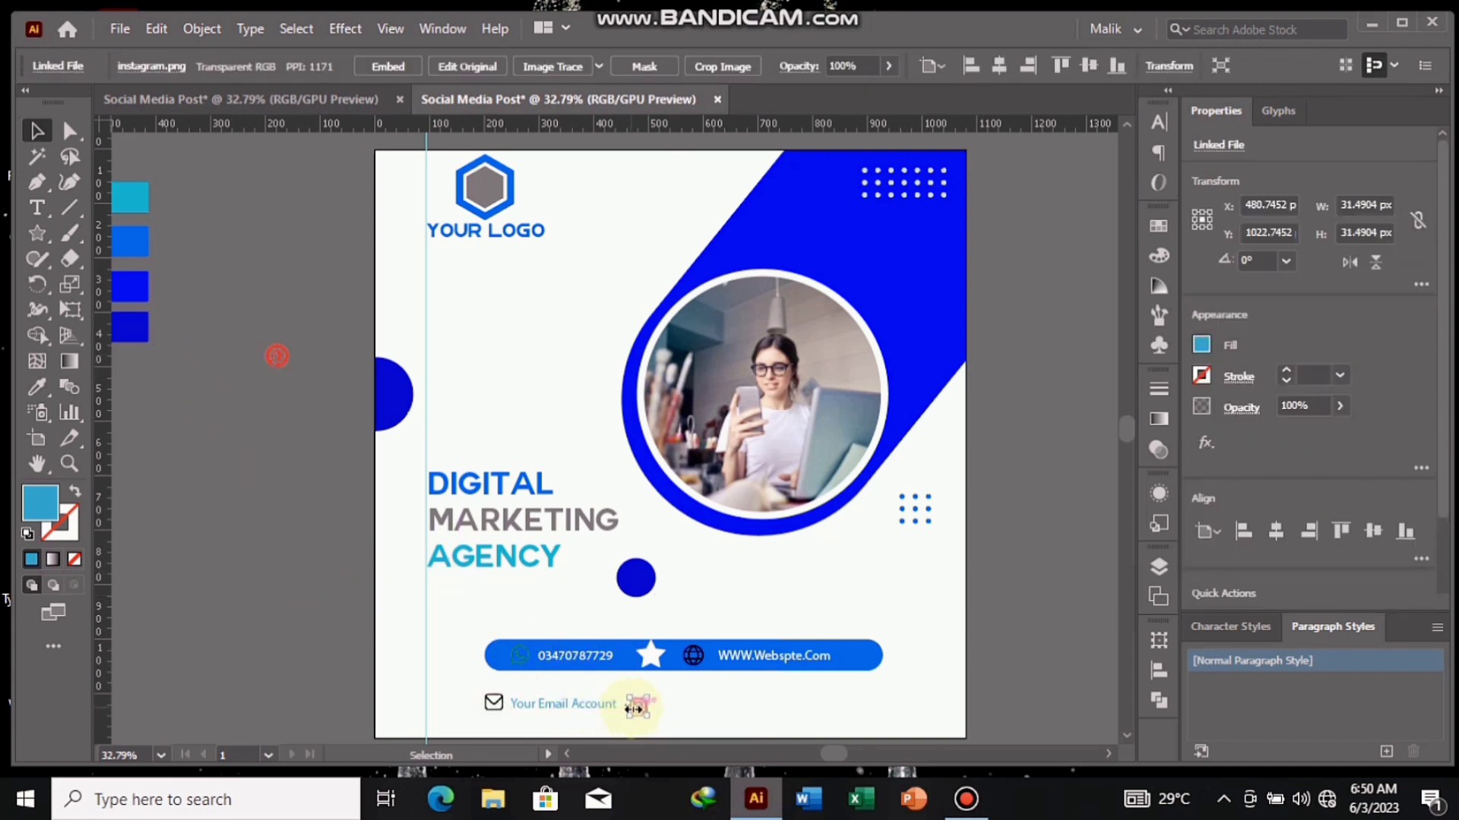
pyautogui.click(556, 704)
pyautogui.moveTo(556, 704); pyautogui.dragTo(719, 706)
pyautogui.hotkey('ctrl', 'z')
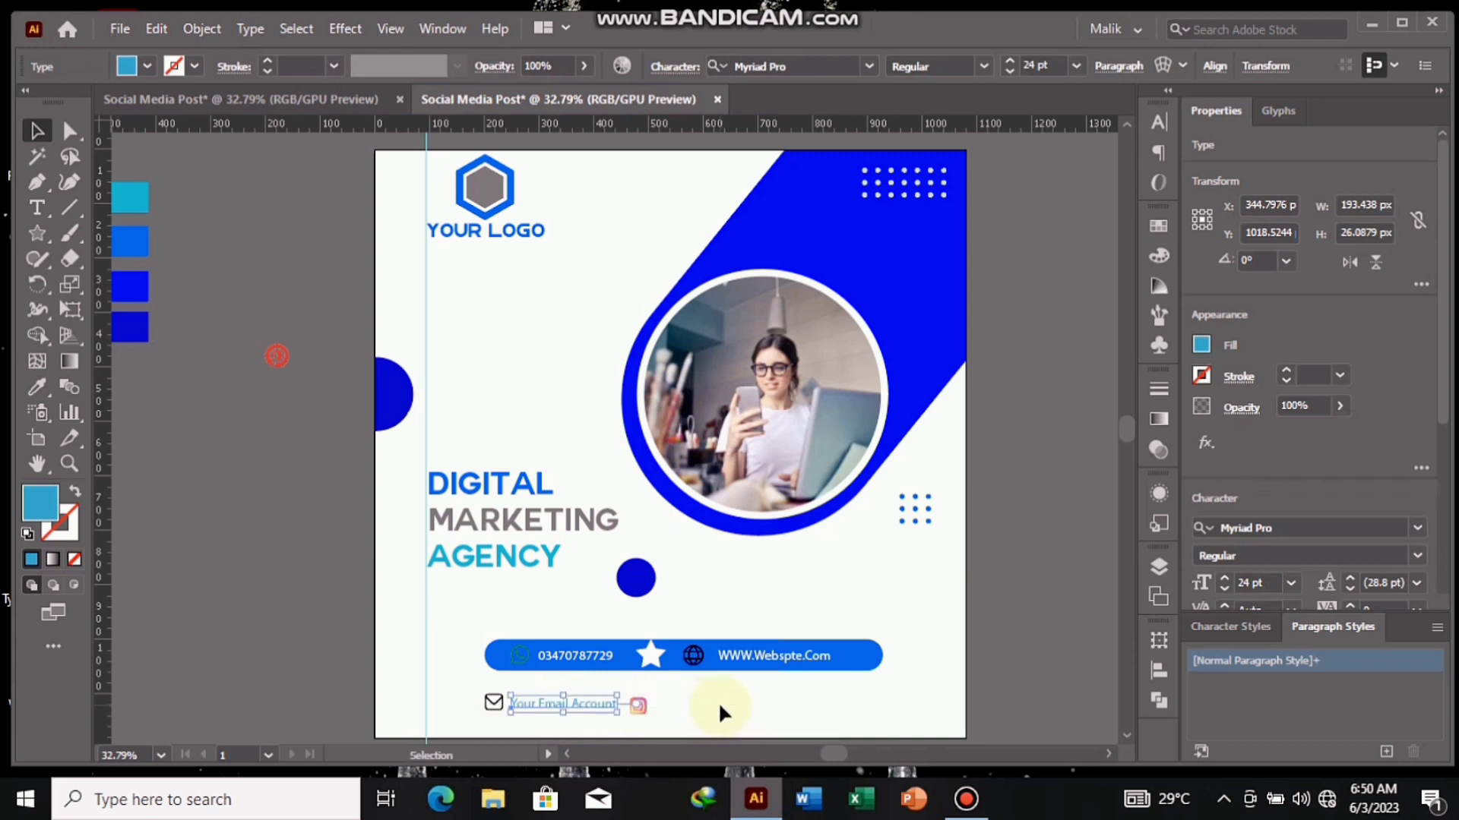
# - Duplicate the "Your Email Account" text and place the copy right of the Instagram icon
pyautogui.moveTo(543, 706); pyautogui.dragTo(741, 716)
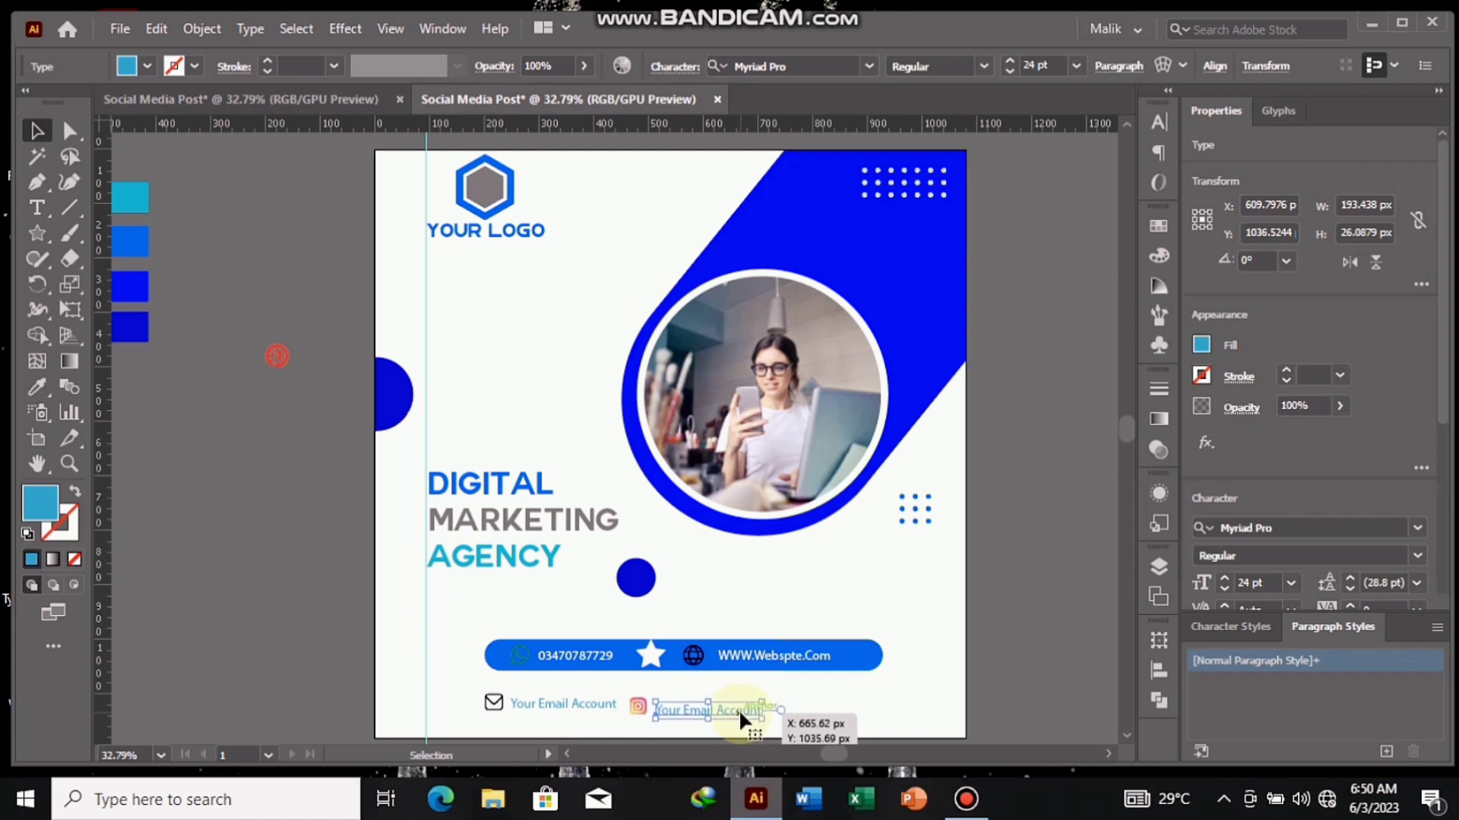
pyautogui.click(275, 495)
# - Place the Pinterest icon right of the second "Your Email Account" text and add another copy of that text beside the icon
pyautogui.moveTo(283, 358); pyautogui.dragTo(799, 700)
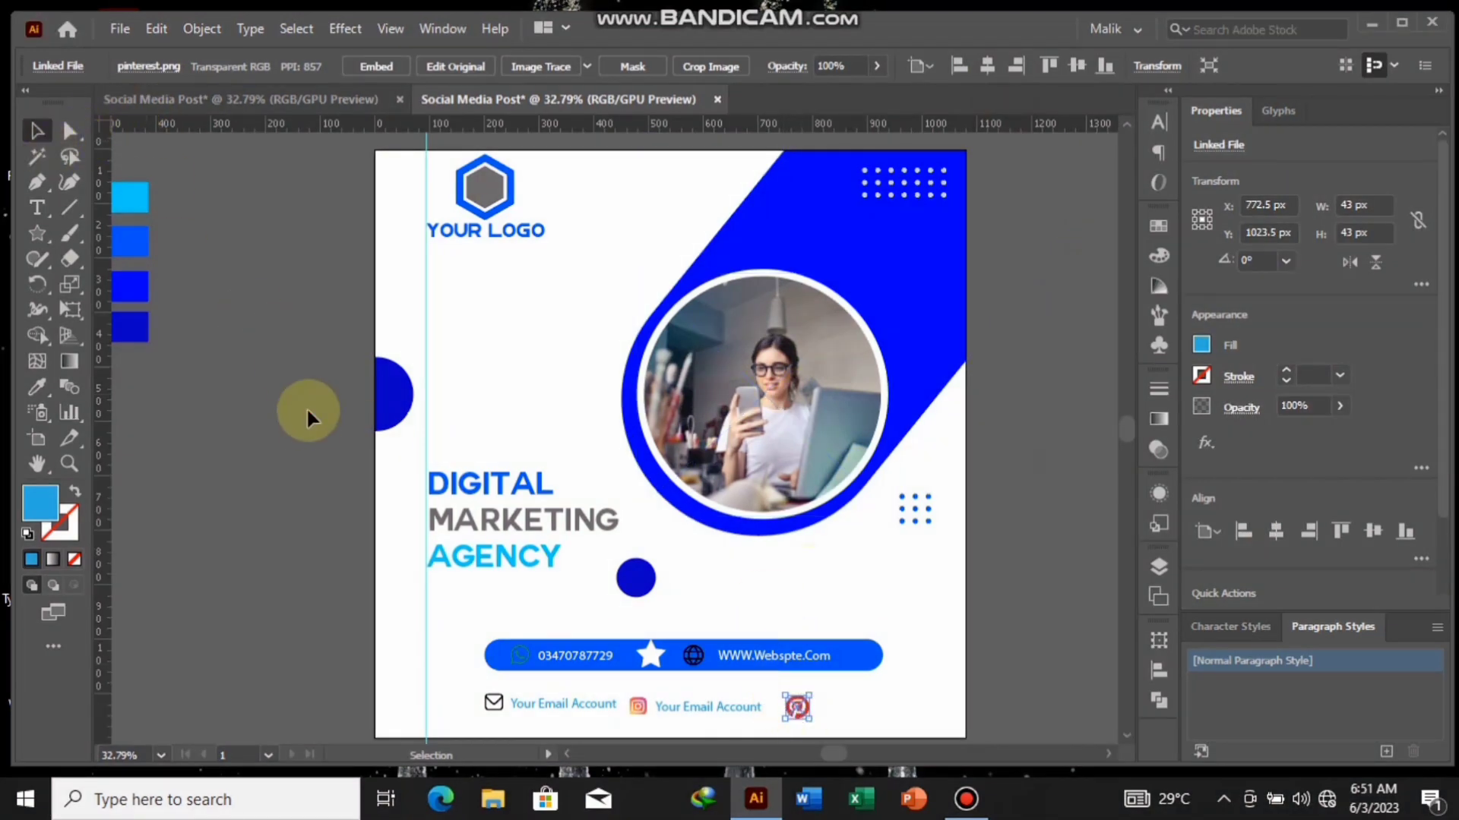
pyautogui.click(307, 407)
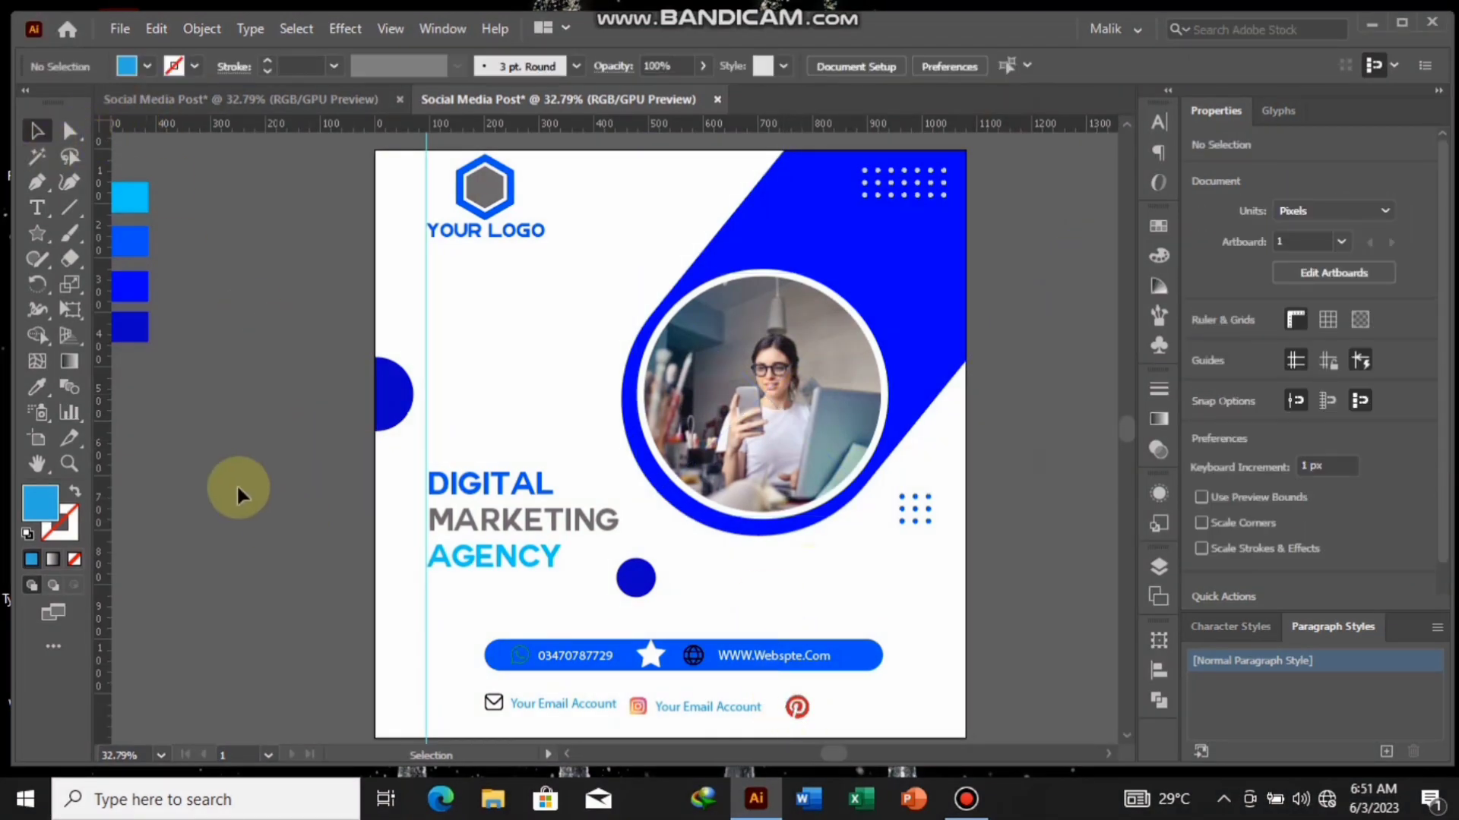
pyautogui.moveTo(567, 700); pyautogui.dragTo(887, 709)
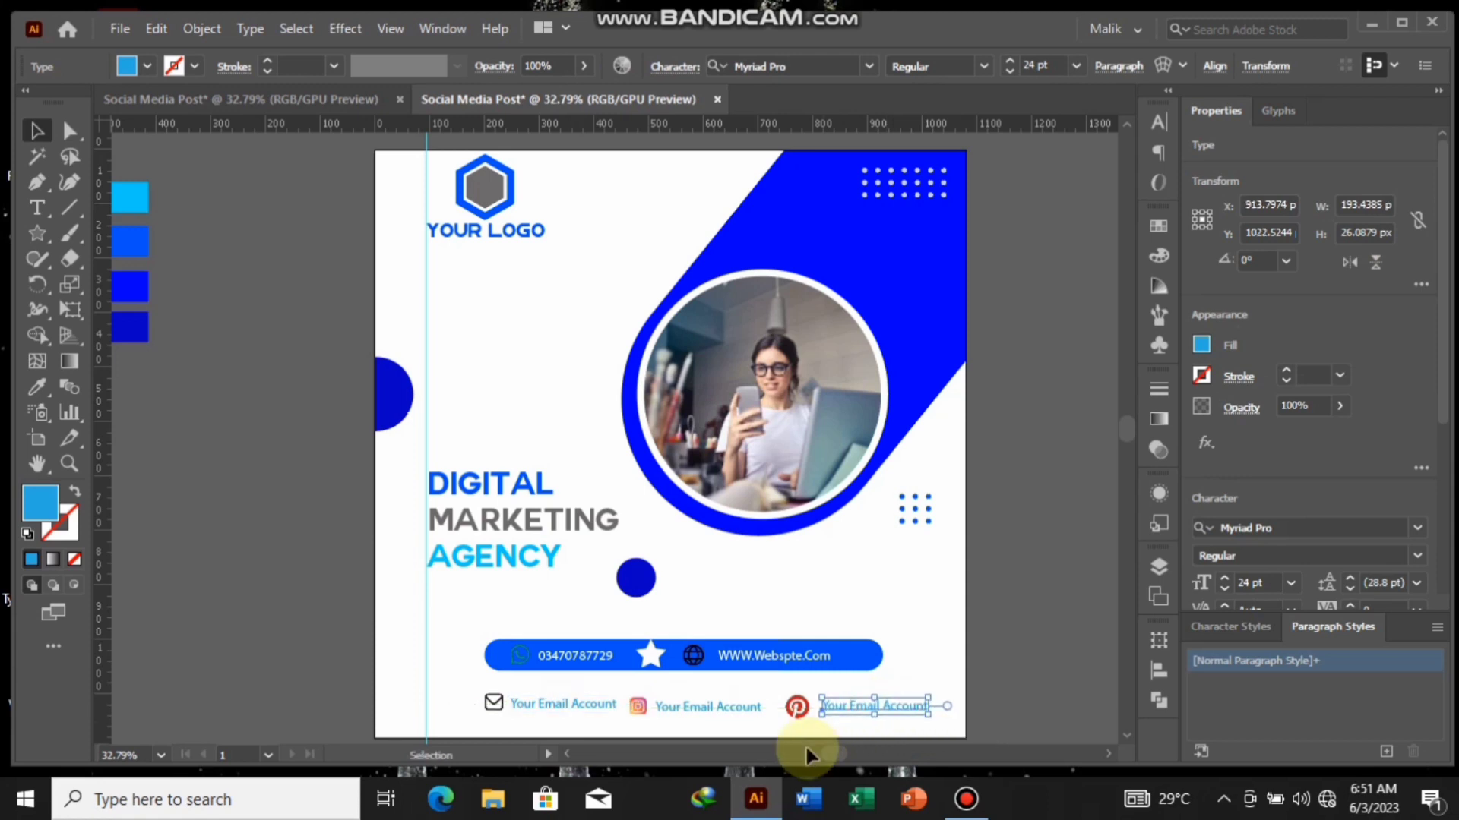
pyautogui.click(796, 706)
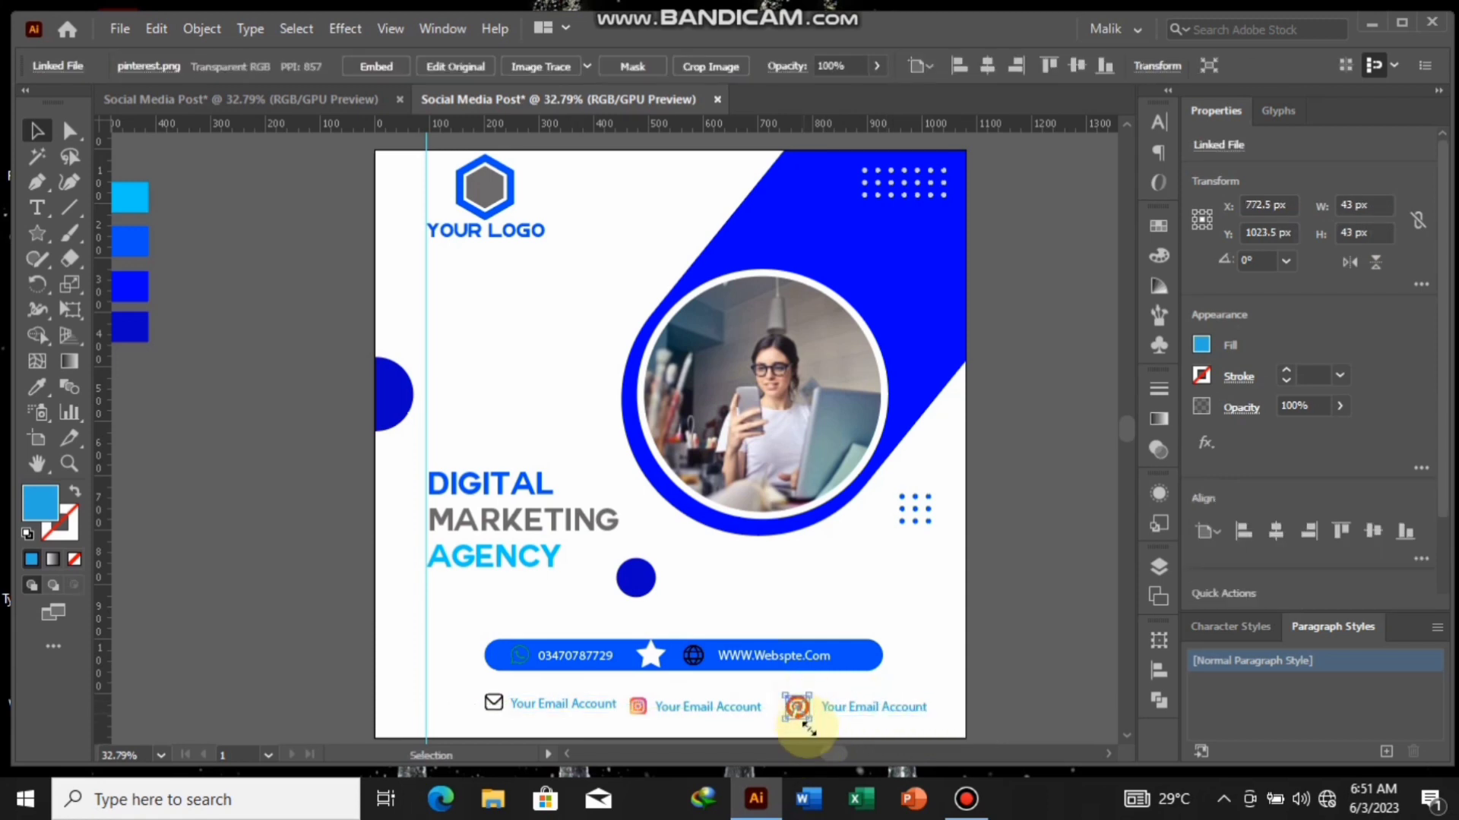
pyautogui.click(267, 522)
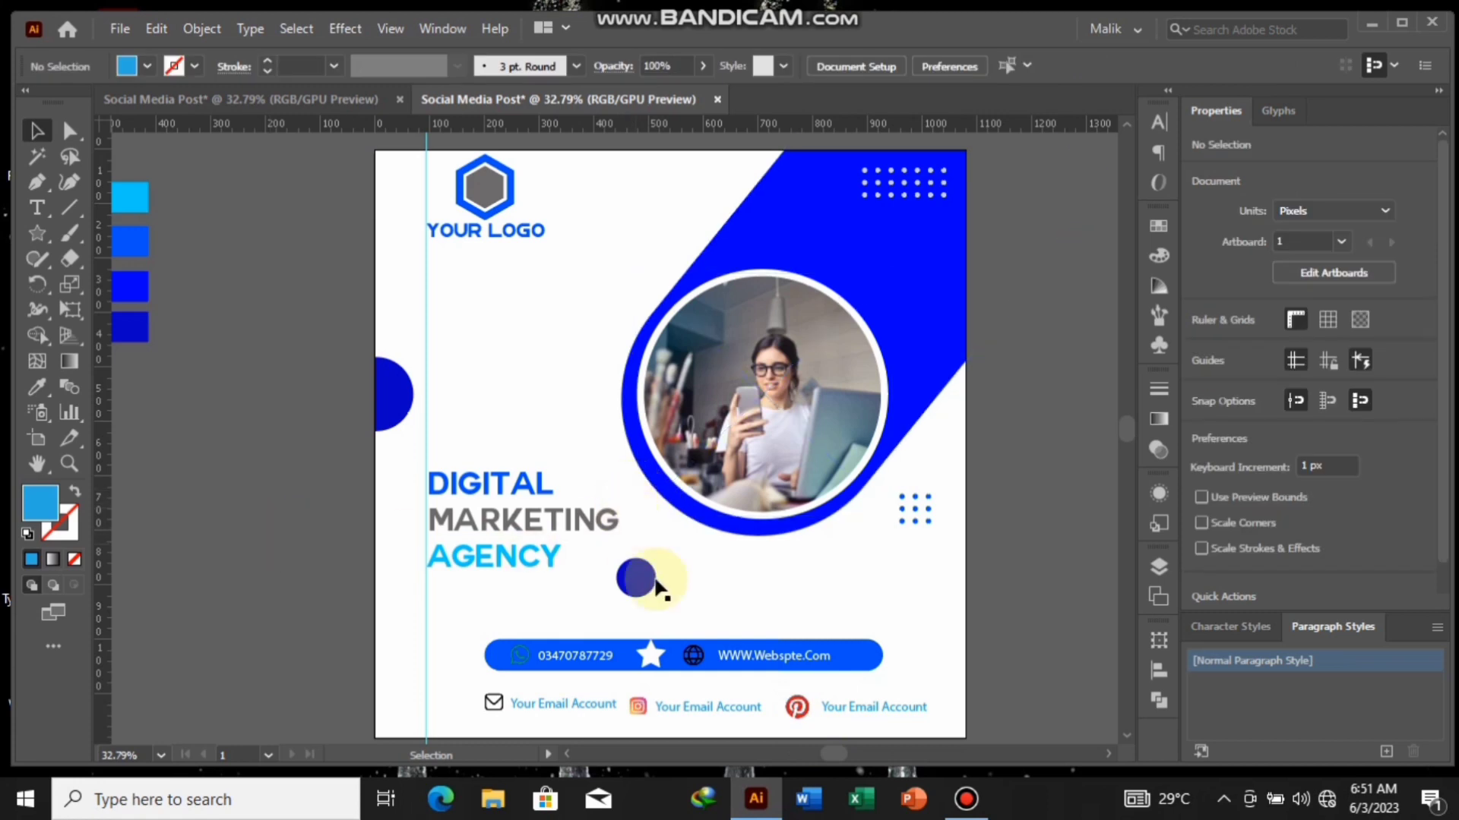
# - Draw a star about 48 px wide in the white area below the logo and fill it with the cyan swatch colour
pyautogui.click(37, 233)
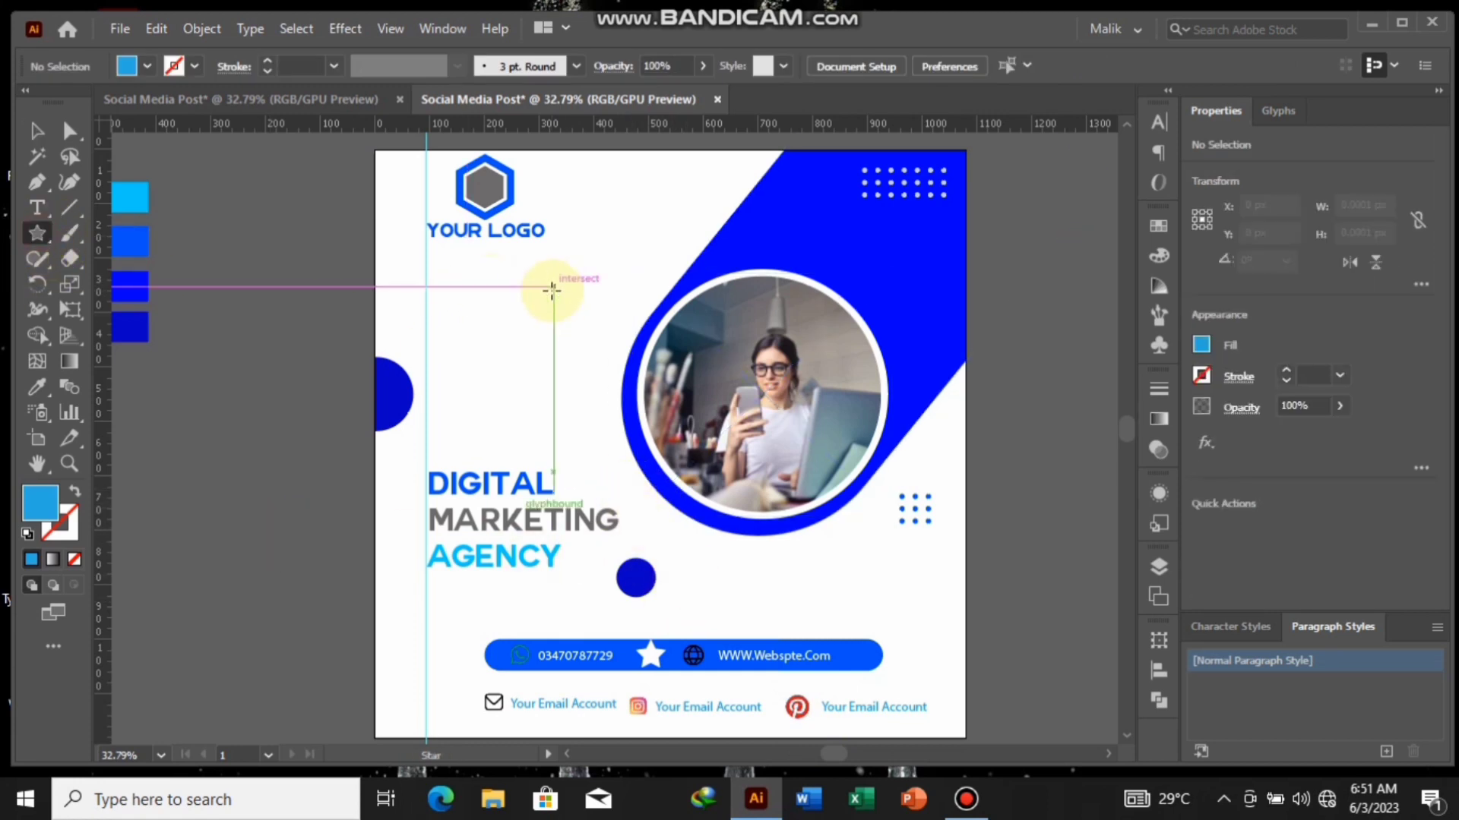
pyautogui.moveTo(544, 302); pyautogui.dragTo(539, 290)
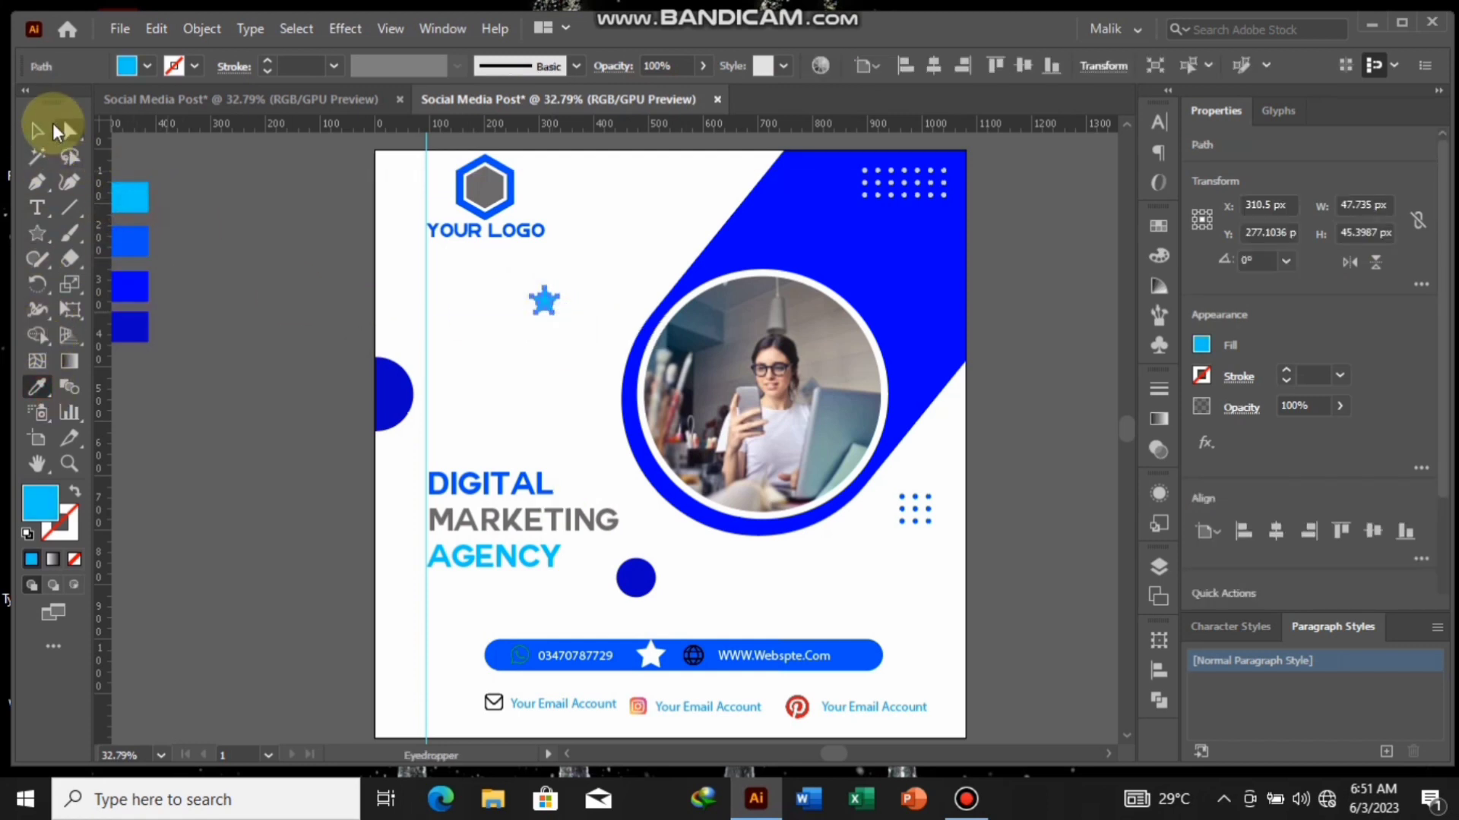
pyautogui.click(36, 131)
pyautogui.click(380, 320)
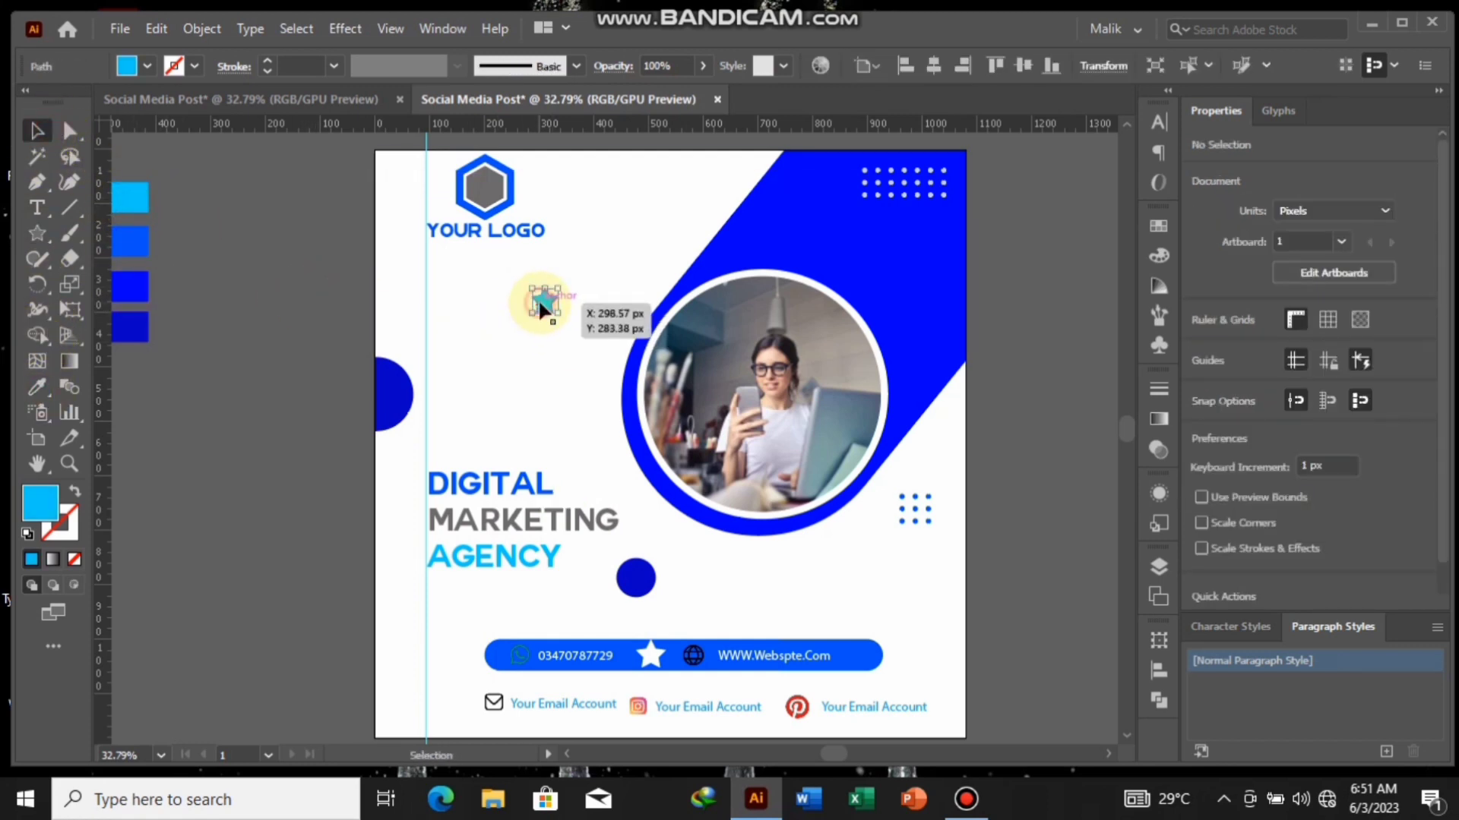